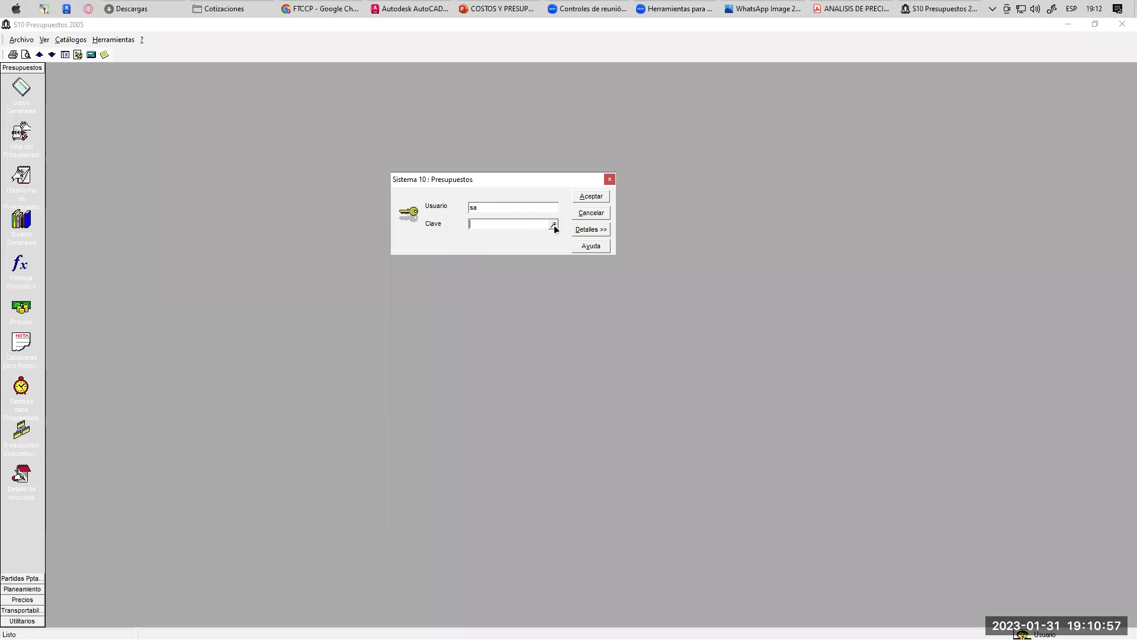
Open the password change form for user sa and fill in the new password and its confirmation.
click(554, 225)
drag(468, 183, 457, 238)
click(480, 263)
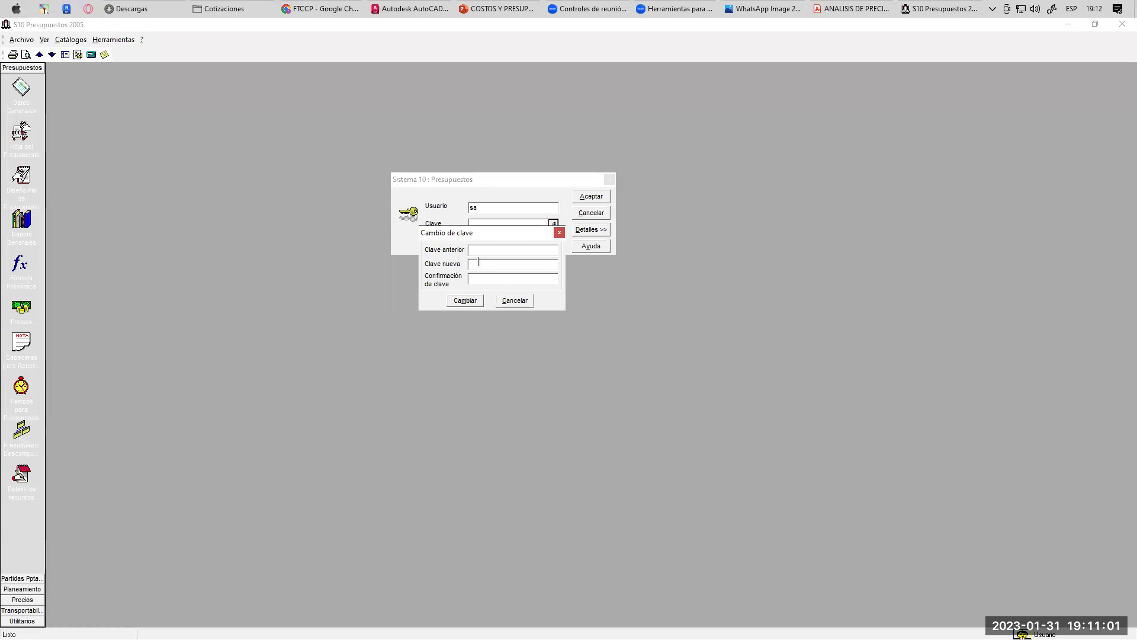
text(******)
key(Tab)
text(********)
click(356, 190)
click(275, 149)
drag(99, 99, 87, 170)
drag(119, 121, 139, 136)
click(127, 137)
drag(142, 134, 146, 134)
mouse_move(462, 259)
mouse_down()
mouse_move(221, 297)
mouse_move(236, 283)
mouse_up()
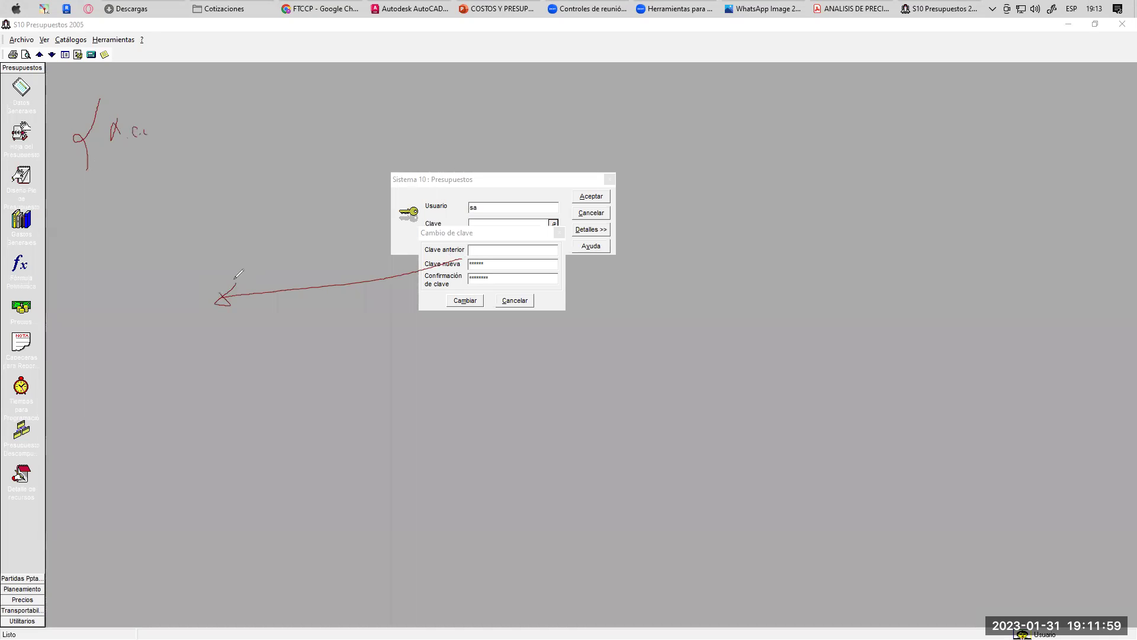
key(Escape)
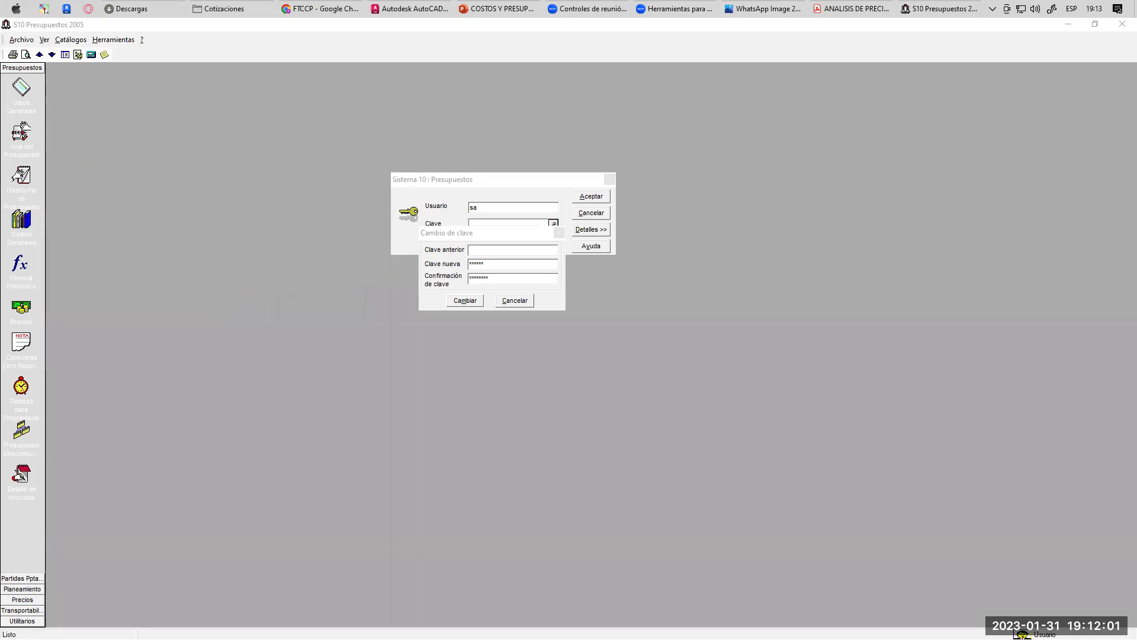
Clear the new password and confirmation fields and close the password change form without saving.
click(262, 229)
drag(503, 260, 416, 259)
key(BackSpace)
drag(498, 278, 426, 276)
key(BackSpace)
click(489, 265)
click(559, 232)
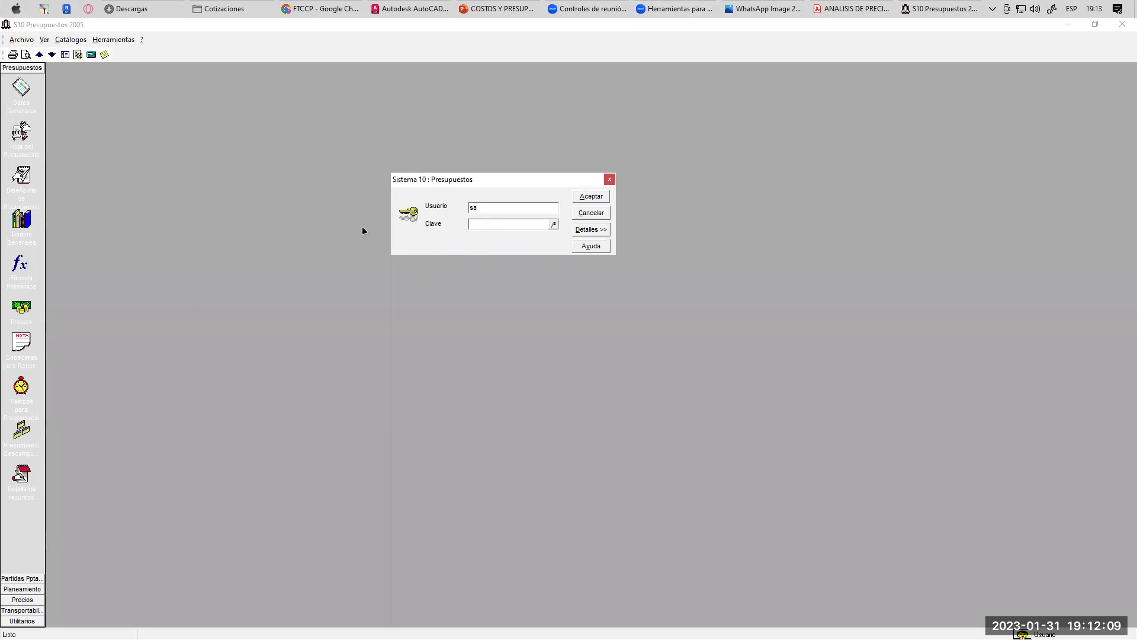
Log in as sa with the account password and open the CONSTRUCCION AULAS (MODULO 1) budget.
click(591, 196)
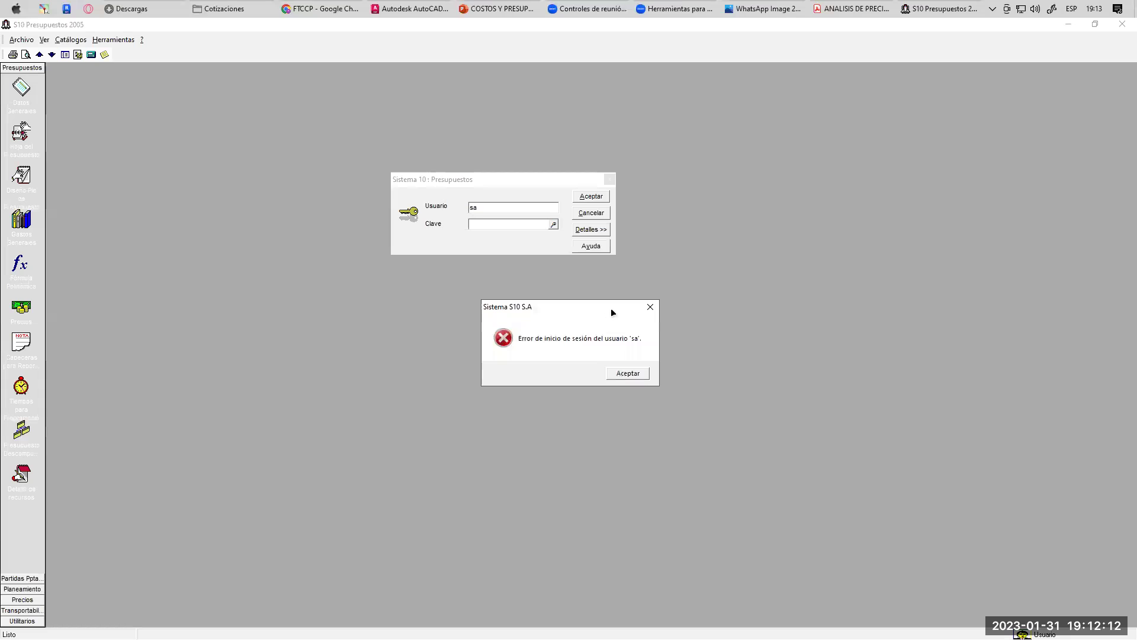
click(628, 373)
text(******)
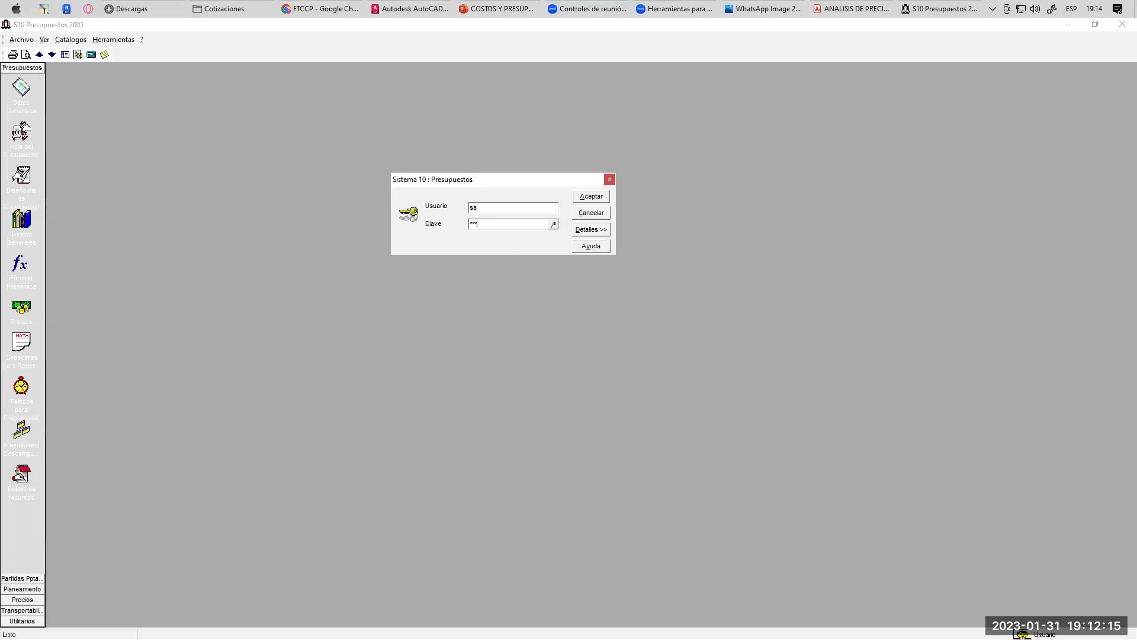
click(591, 196)
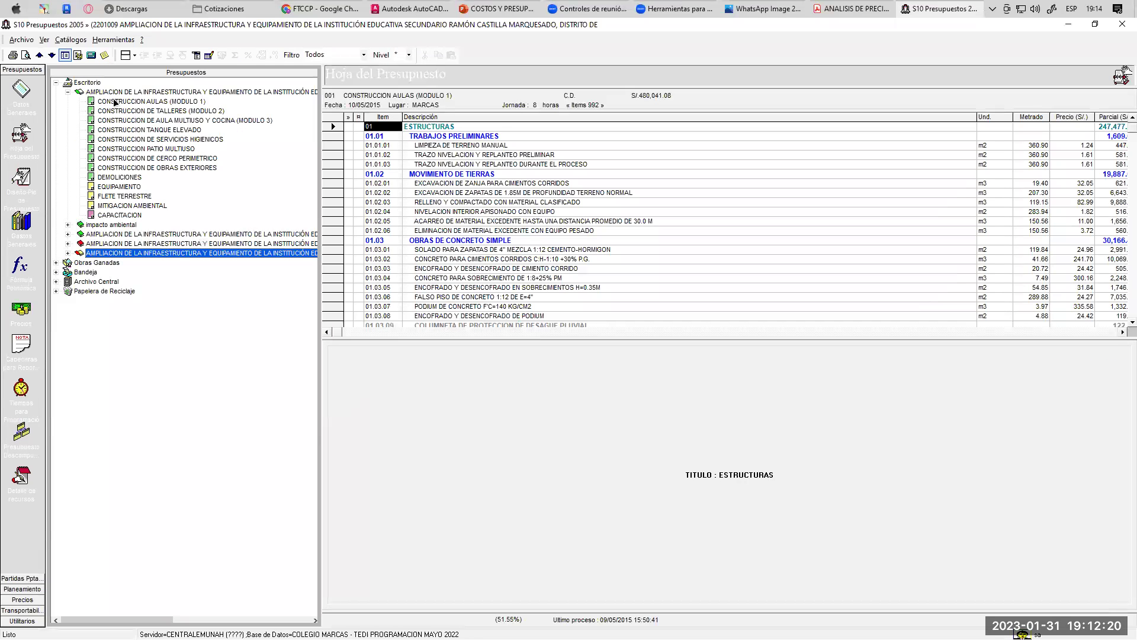
click(115, 102)
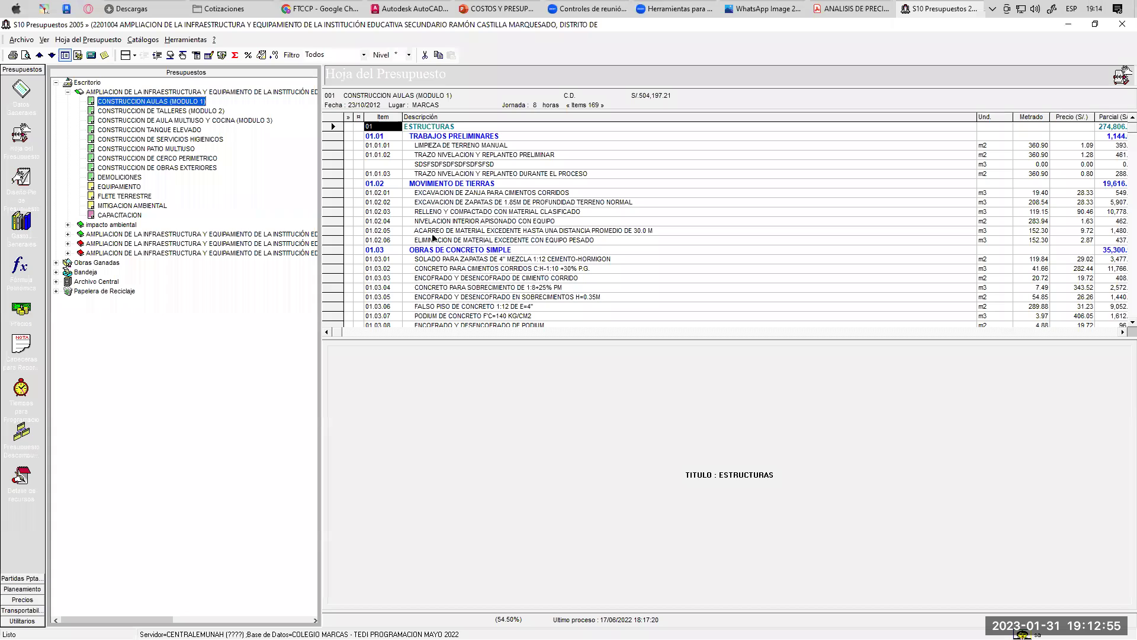
View the user maintenance screen among the utilities and return to the Presupuestos module group.
click(37, 622)
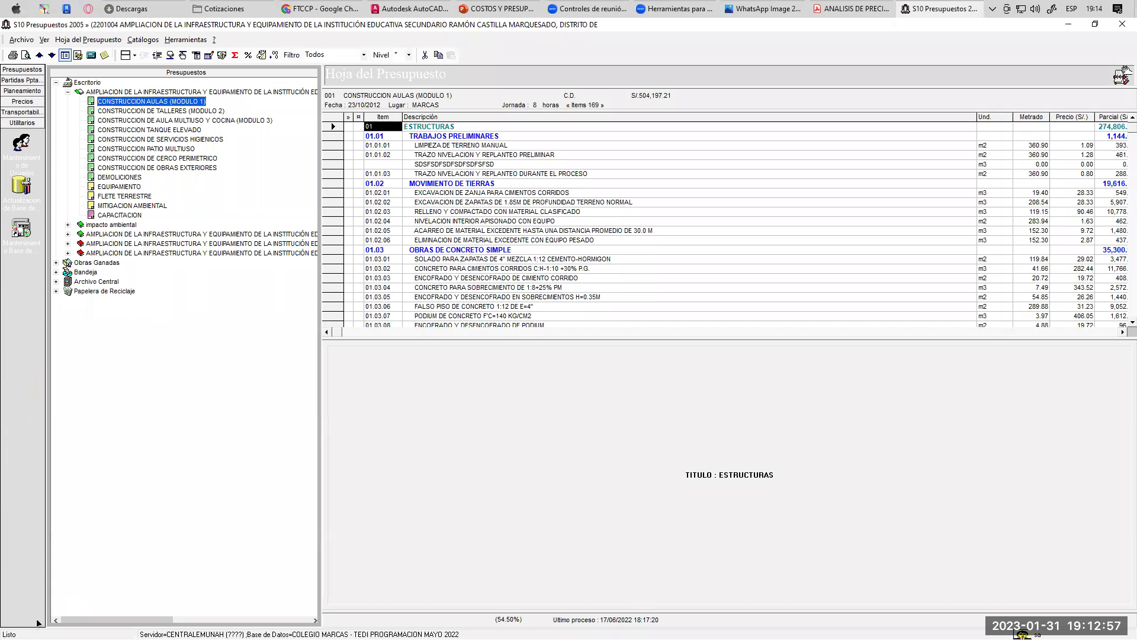
click(22, 144)
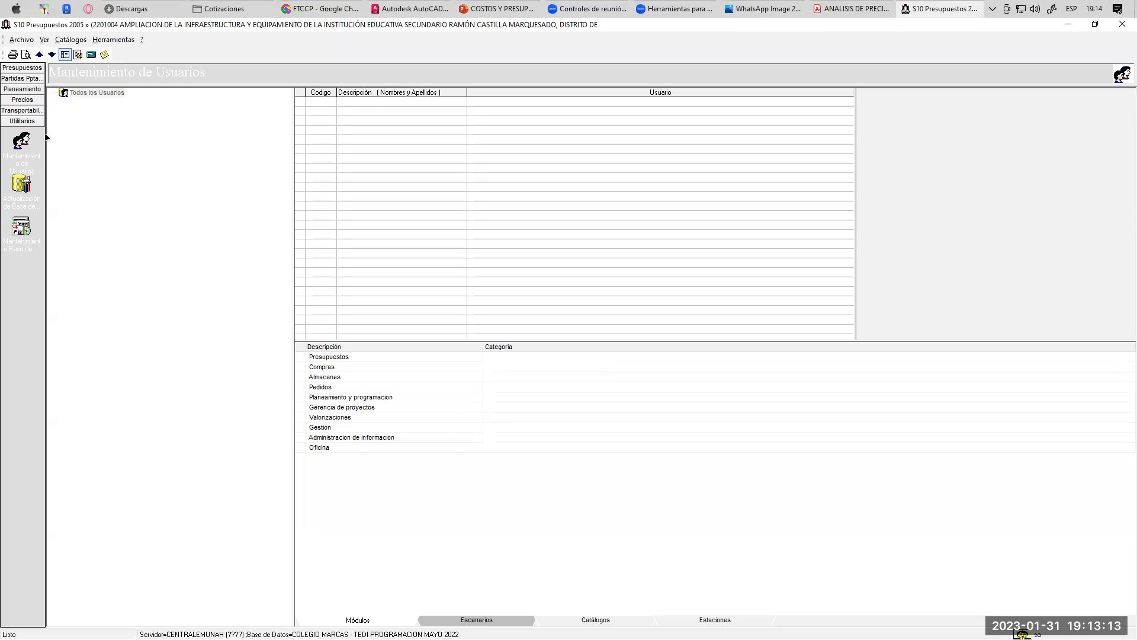
click(13, 69)
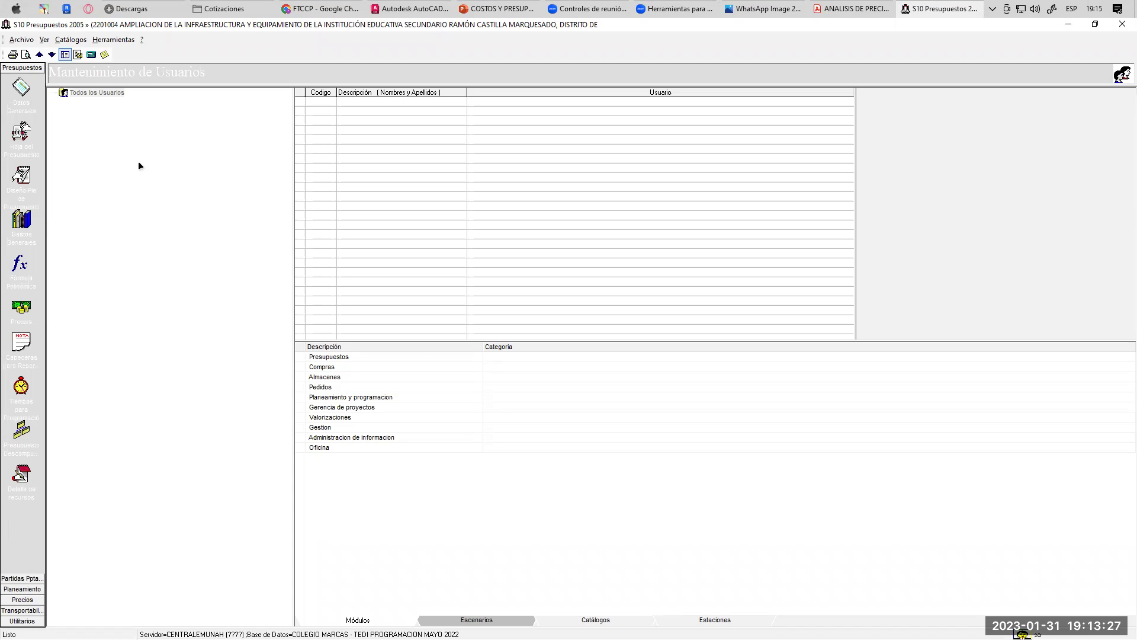
Bring the login dialog back up and expand its details to show the server and database settings.
click(1068, 24)
click(928, 10)
click(1122, 24)
click(646, 307)
drag(577, 289, 457, 208)
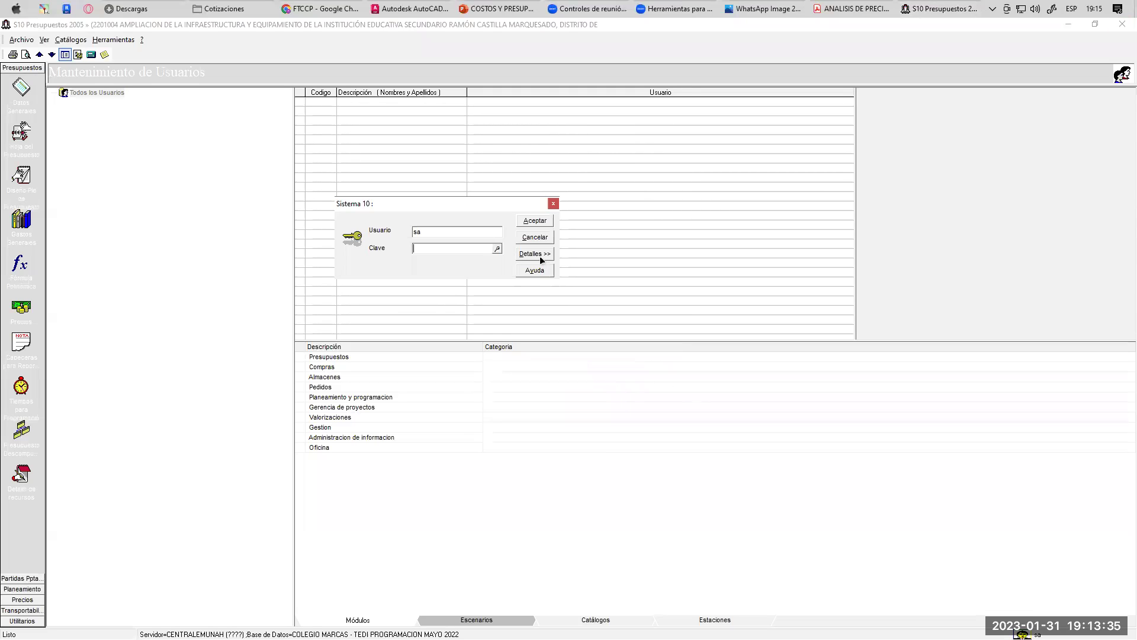
click(539, 256)
click(447, 292)
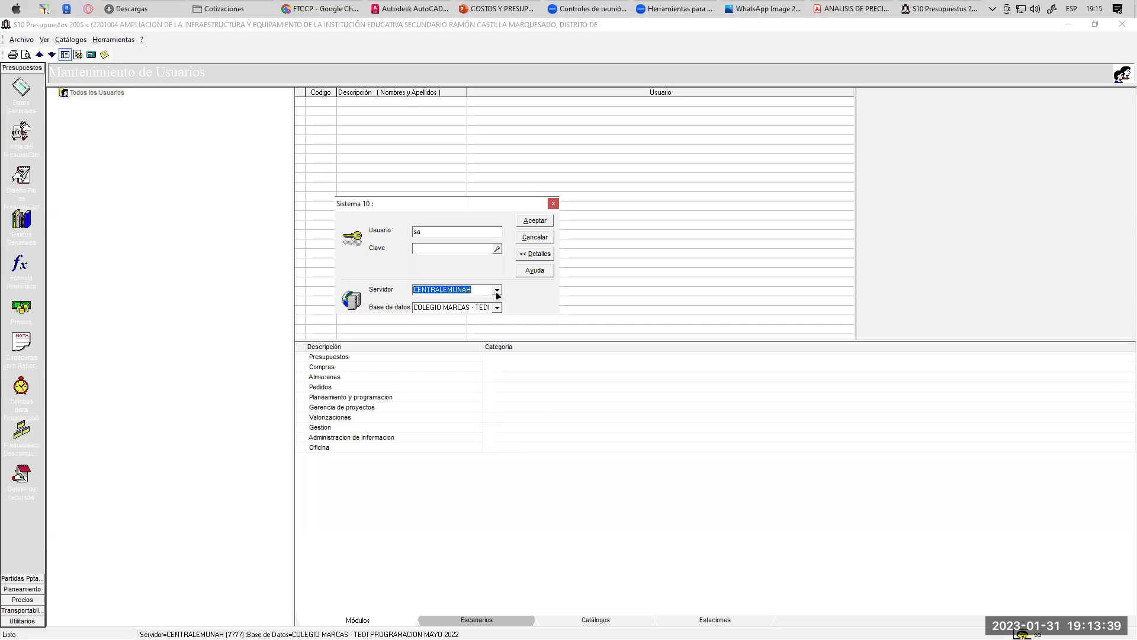
drag(474, 290, 408, 289)
drag(427, 232, 412, 232)
click(420, 249)
drag(298, 144, 372, 202)
drag(255, 125, 257, 144)
mouse_move(268, 133)
mouse_down()
mouse_move(269, 144)
mouse_move(282, 134)
mouse_move(294, 143)
mouse_up()
drag(299, 128, 298, 139)
mouse_move(421, 297)
mouse_down()
mouse_move(415, 315)
mouse_move(468, 304)
mouse_move(607, 190)
mouse_up()
drag(616, 191, 637, 192)
drag(520, 330, 562, 362)
mouse_move(579, 336)
mouse_down()
mouse_move(579, 359)
mouse_move(630, 358)
mouse_up()
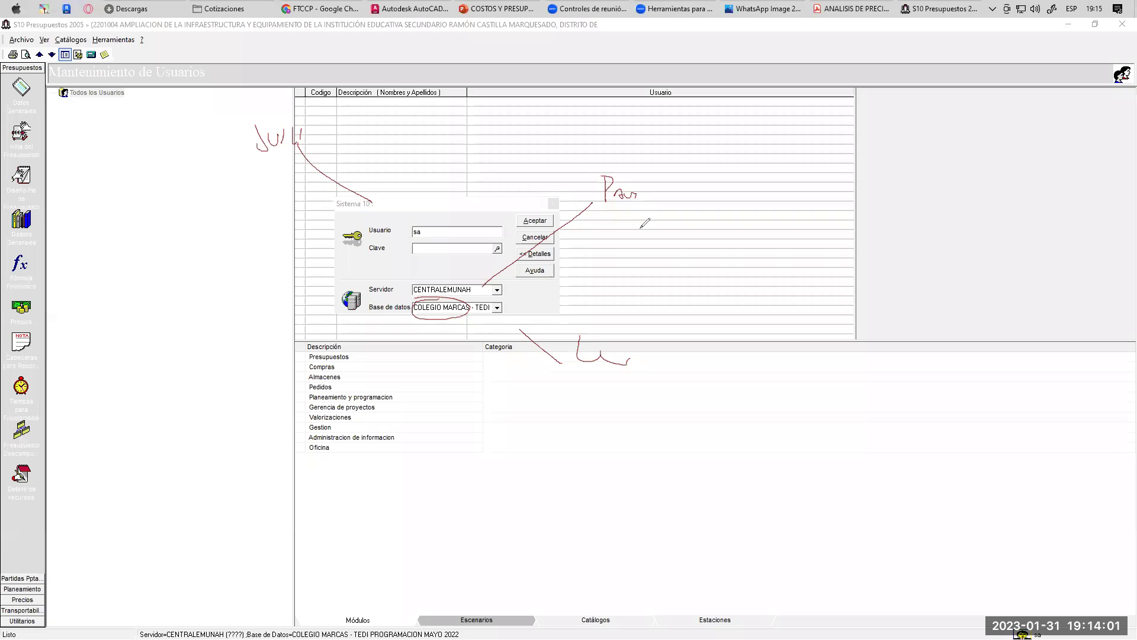
mouse_move(265, 118)
mouse_down()
mouse_move(381, 138)
mouse_move(384, 123)
mouse_up()
drag(375, 131, 388, 135)
drag(397, 126, 411, 136)
mouse_move(607, 172)
mouse_down()
mouse_move(637, 190)
mouse_move(620, 181)
mouse_up()
drag(644, 188, 654, 187)
drag(643, 192, 673, 198)
drag(671, 178, 702, 184)
drag(615, 342, 658, 354)
drag(670, 354, 685, 352)
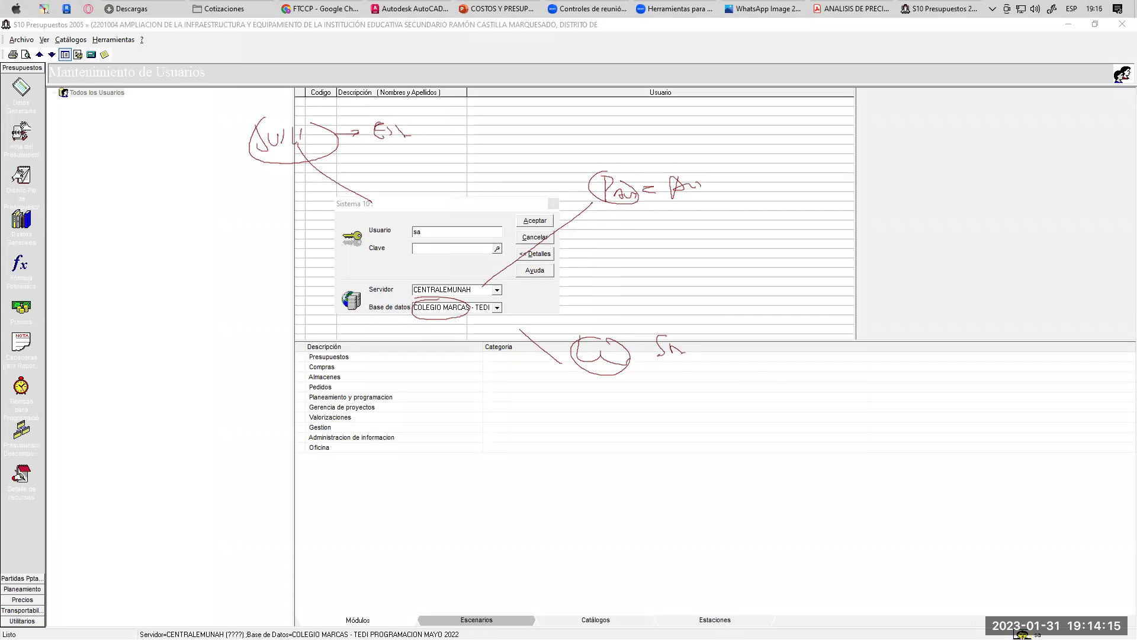
key(Escape)
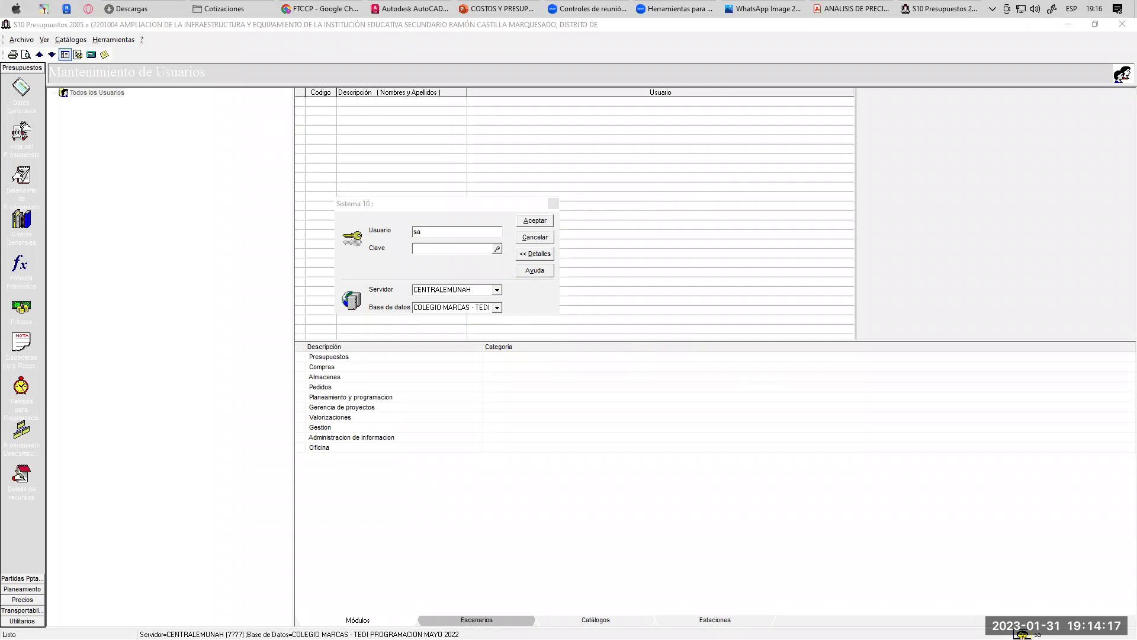
Reposition the login dialog, enter the account password for sa and keep the connection details expanded.
click(469, 292)
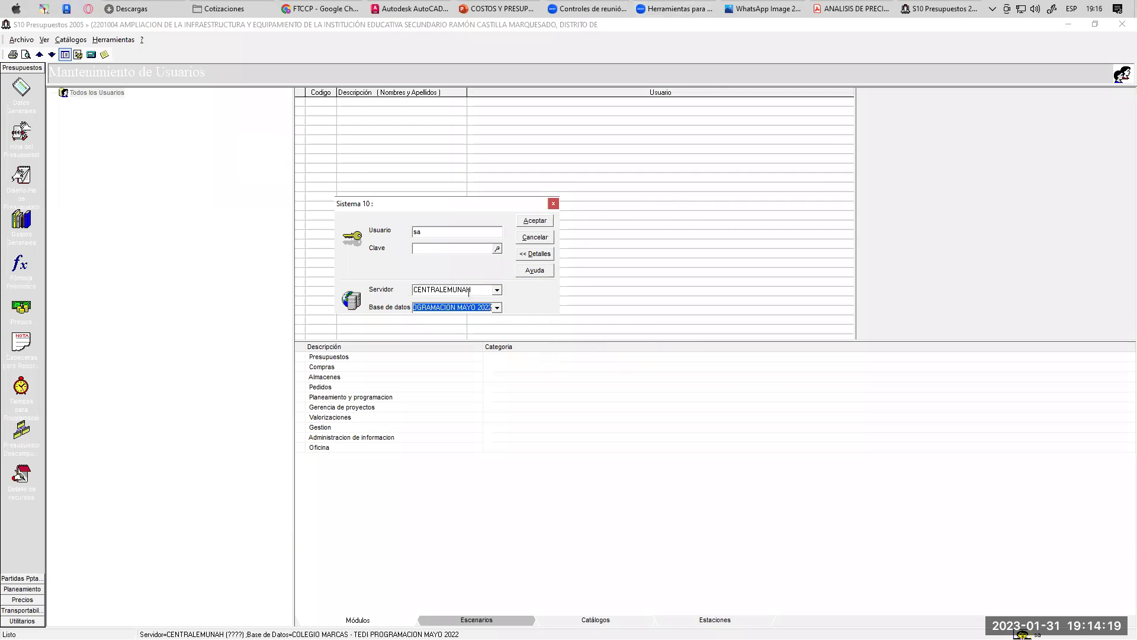
click(467, 249)
drag(475, 205, 557, 200)
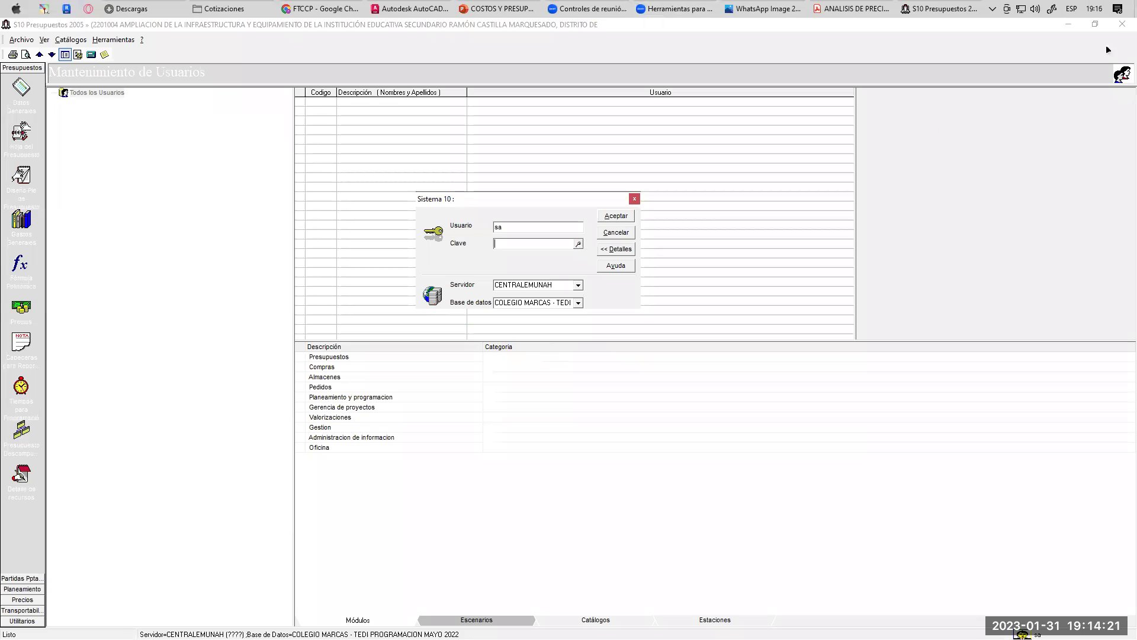
drag(482, 199, 515, 168)
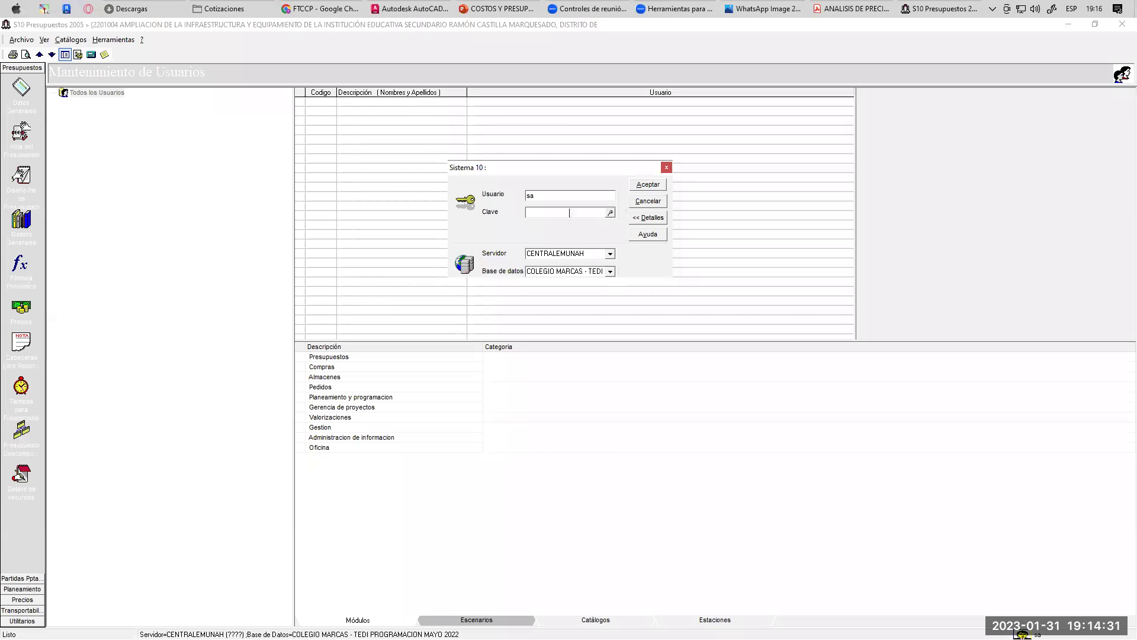
text(******)
click(648, 218)
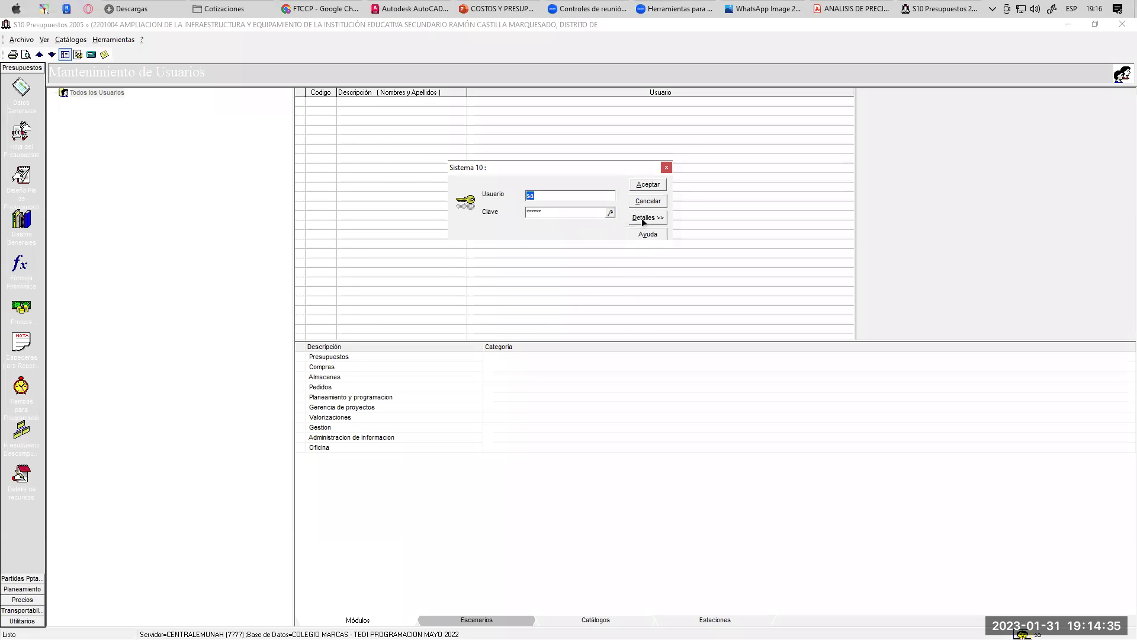
click(645, 220)
click(646, 221)
click(646, 220)
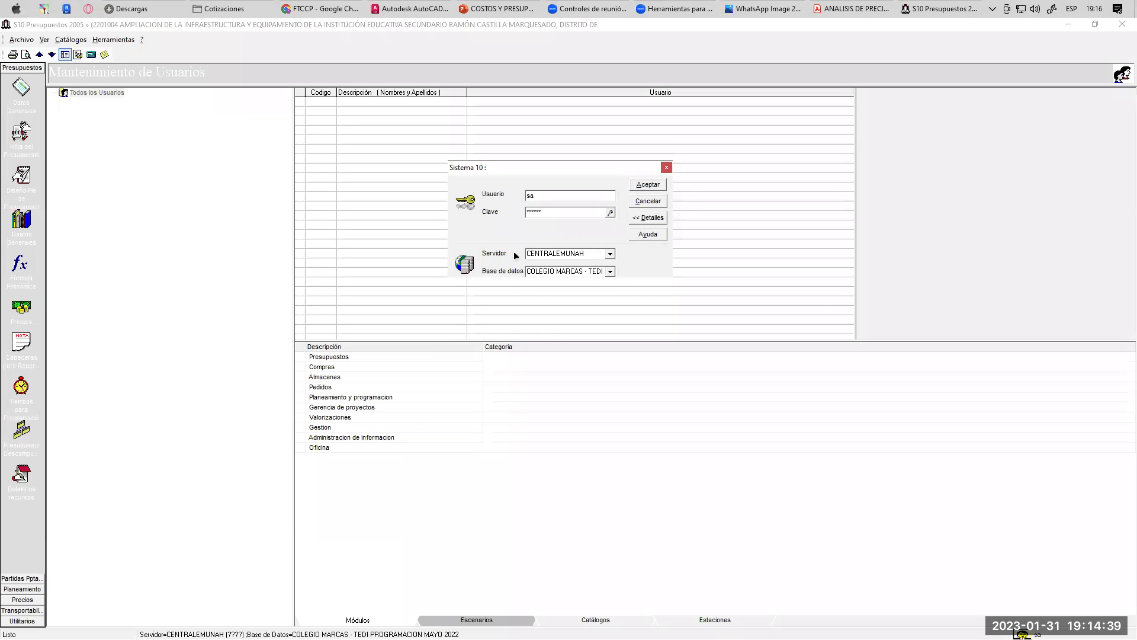
Choose BASE ORIGINAL as the database for the CENTRALEMUNAH server.
double_click(583, 254)
click(561, 274)
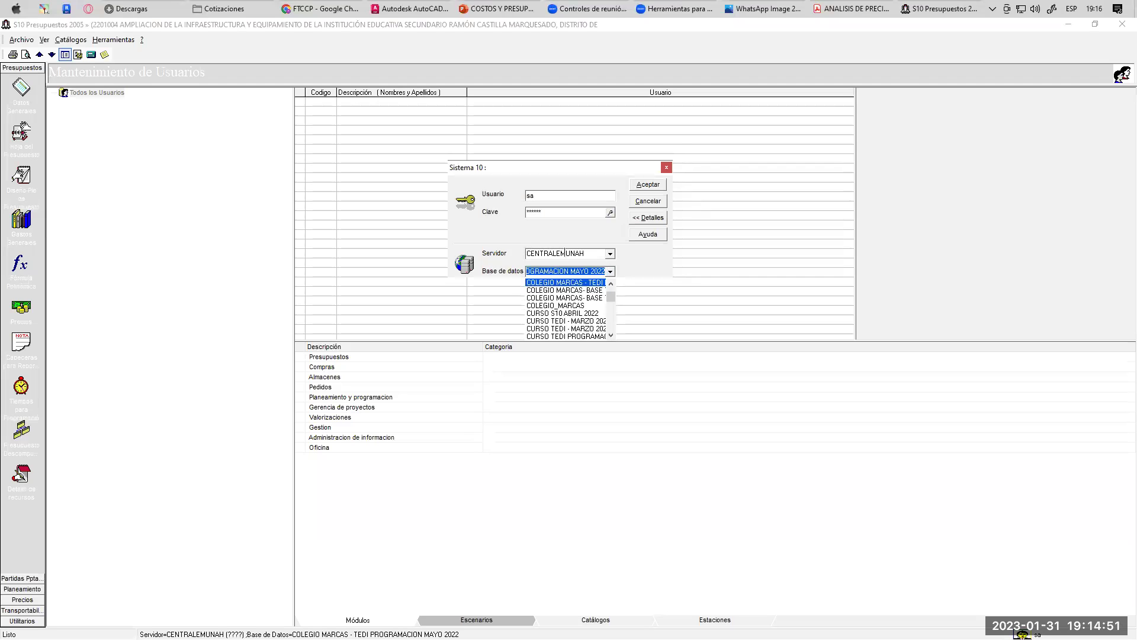
scroll(569, 308, down, 10)
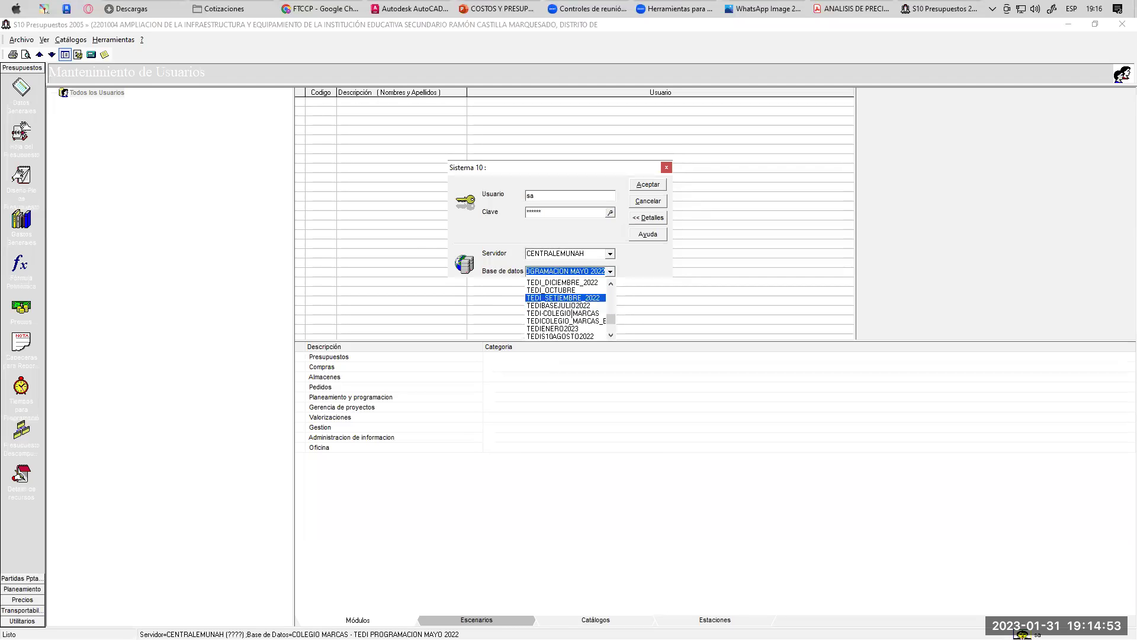
scroll(566, 308, up, 10)
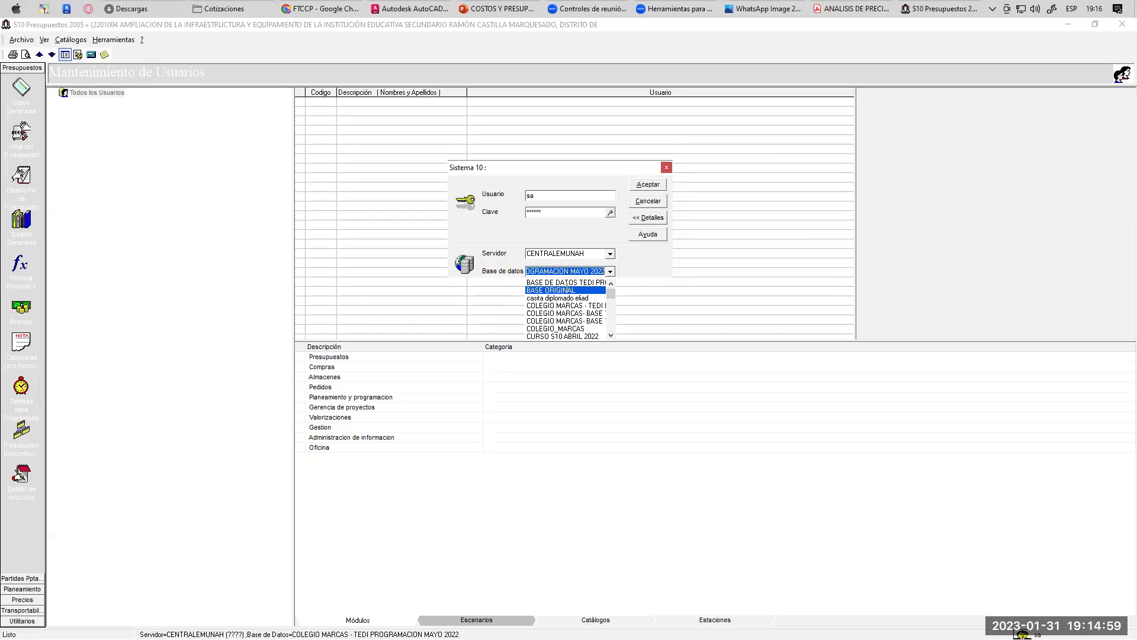
click(552, 290)
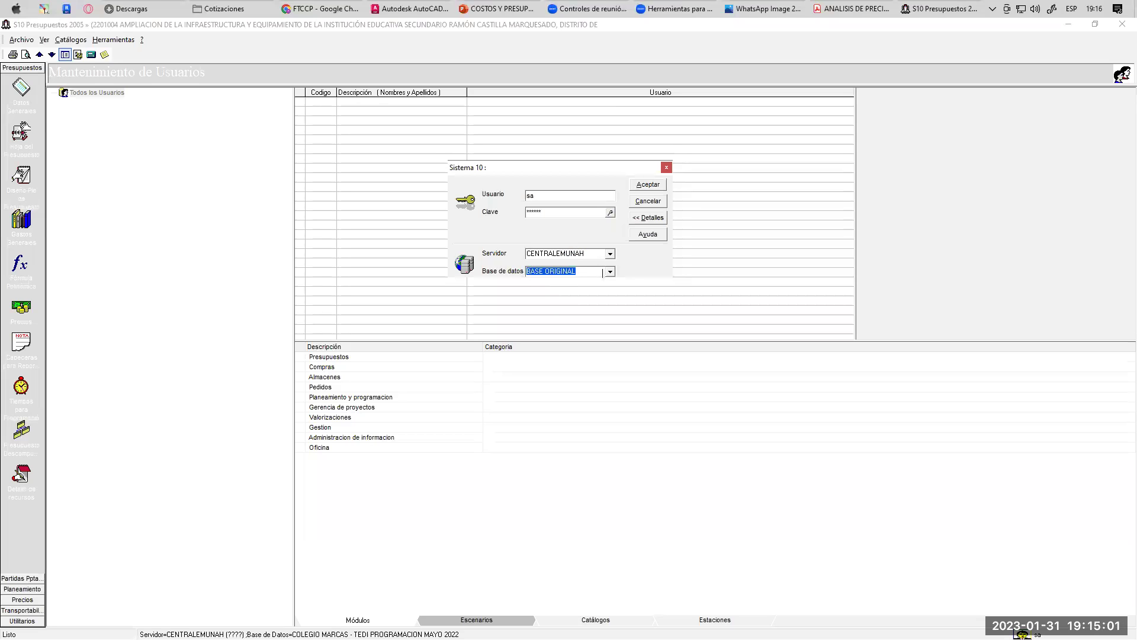
Set the login database to S10.
click(610, 273)
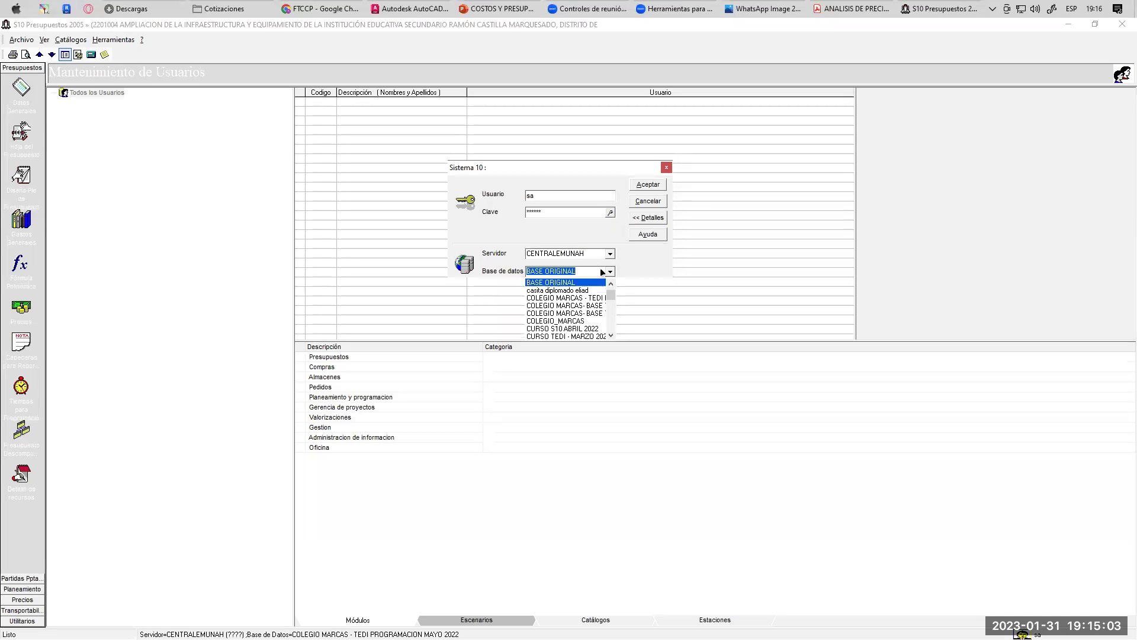
text(s1)
click(541, 284)
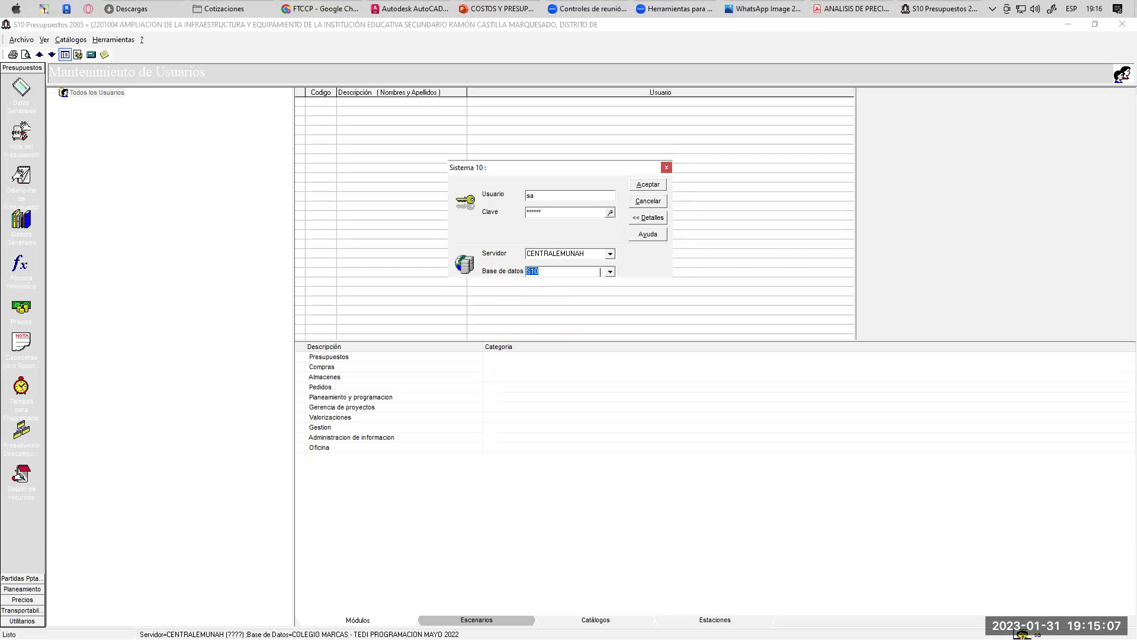
Look through the databases available on the CENTRALEMUNAH server, keeping S10 as the chosen one.
click(611, 272)
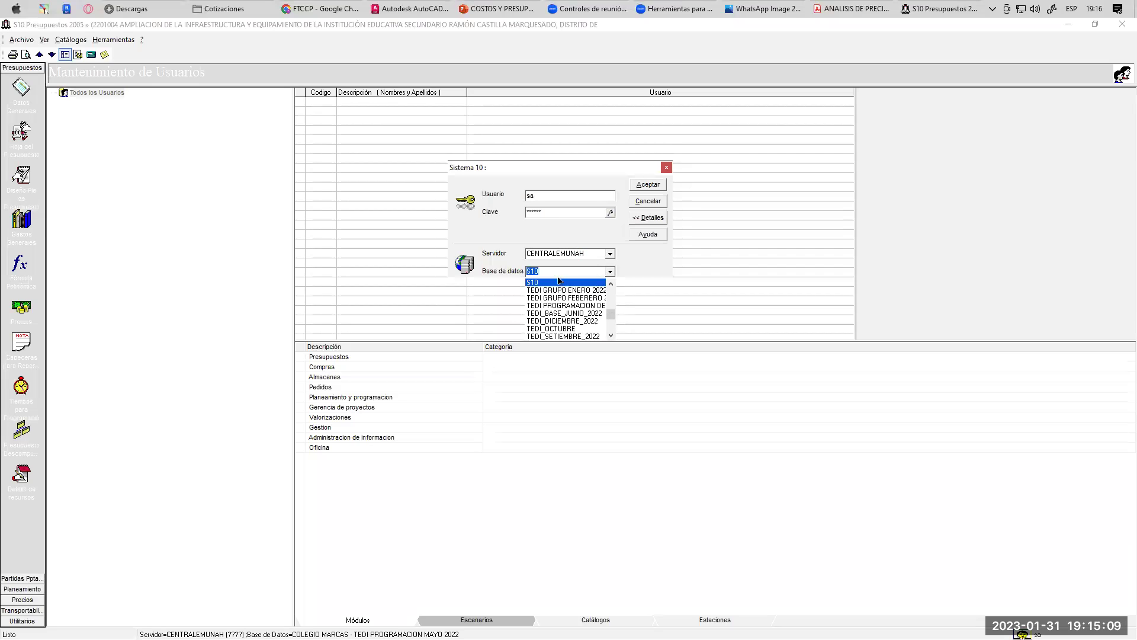
click(560, 274)
click(610, 272)
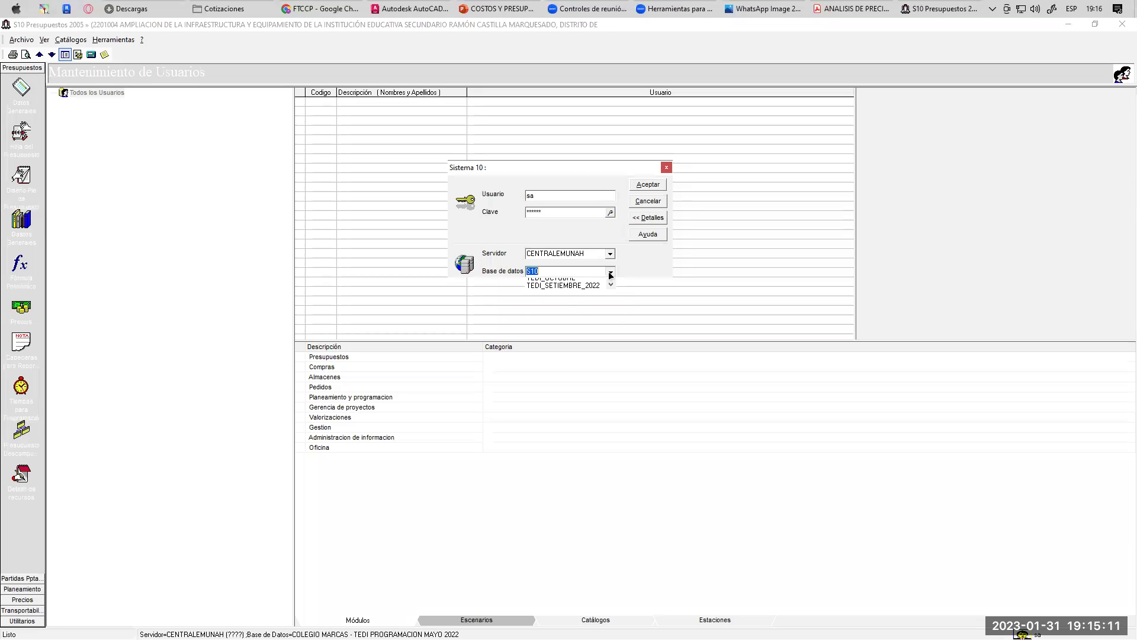
click(548, 269)
click(610, 271)
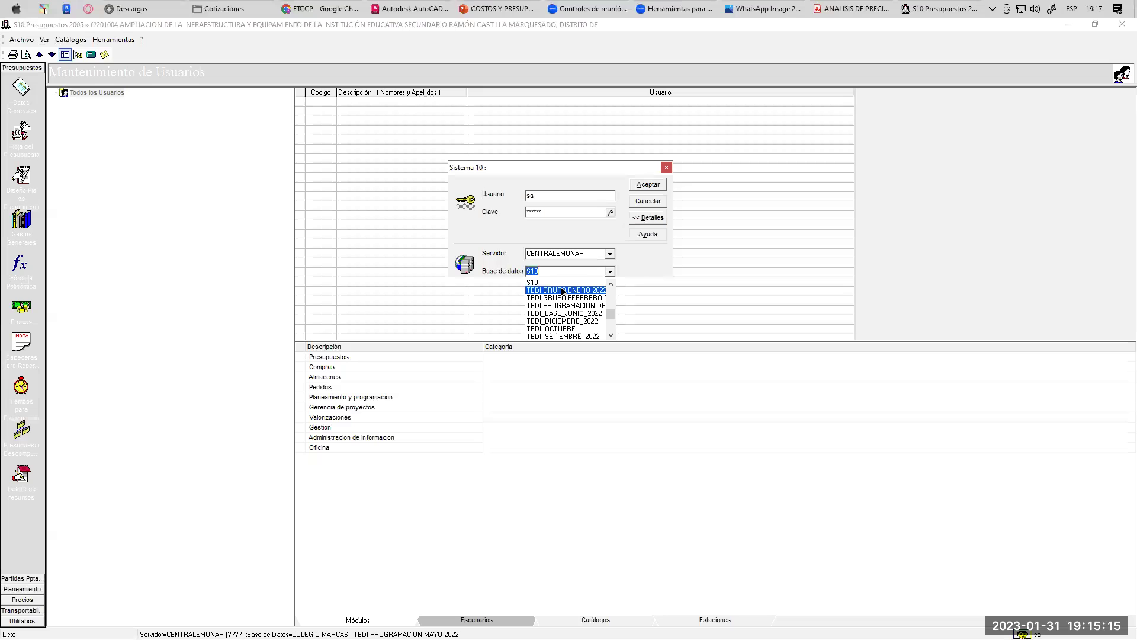
scroll(566, 331, down, 2)
scroll(563, 328, down, 2)
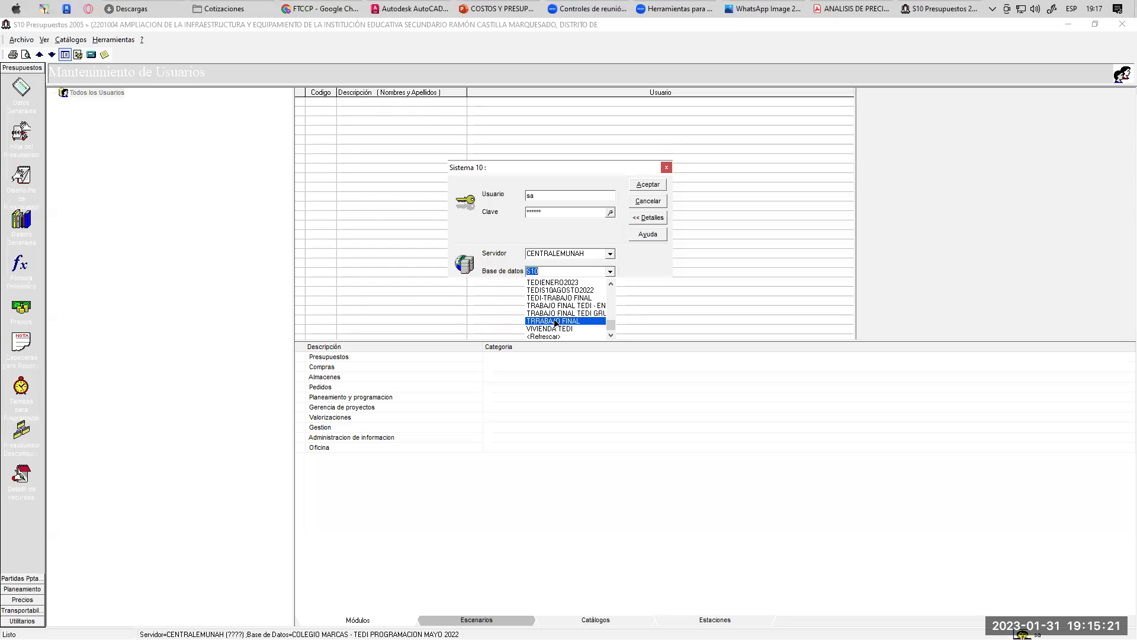
scroll(556, 314, up, 5)
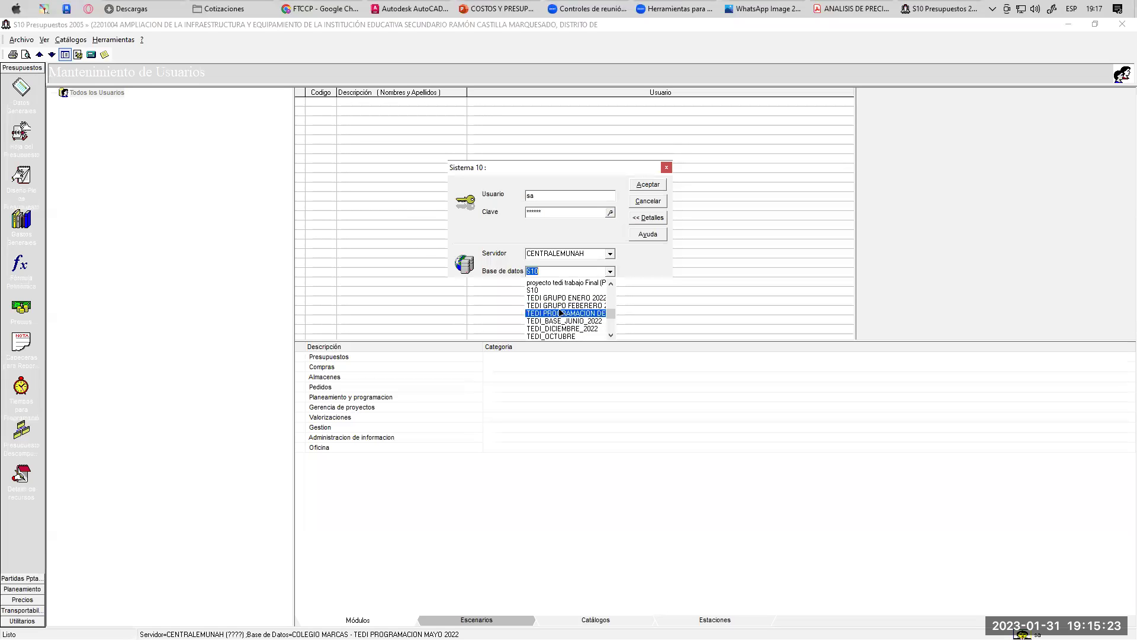
scroll(556, 300, up, 5)
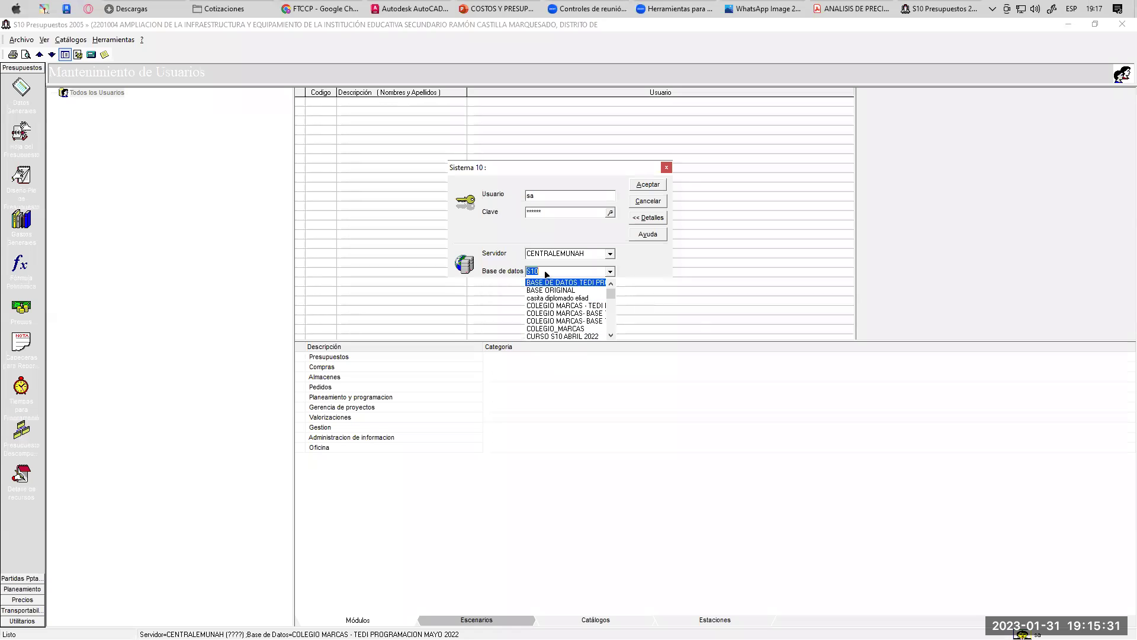
click(545, 274)
click(546, 273)
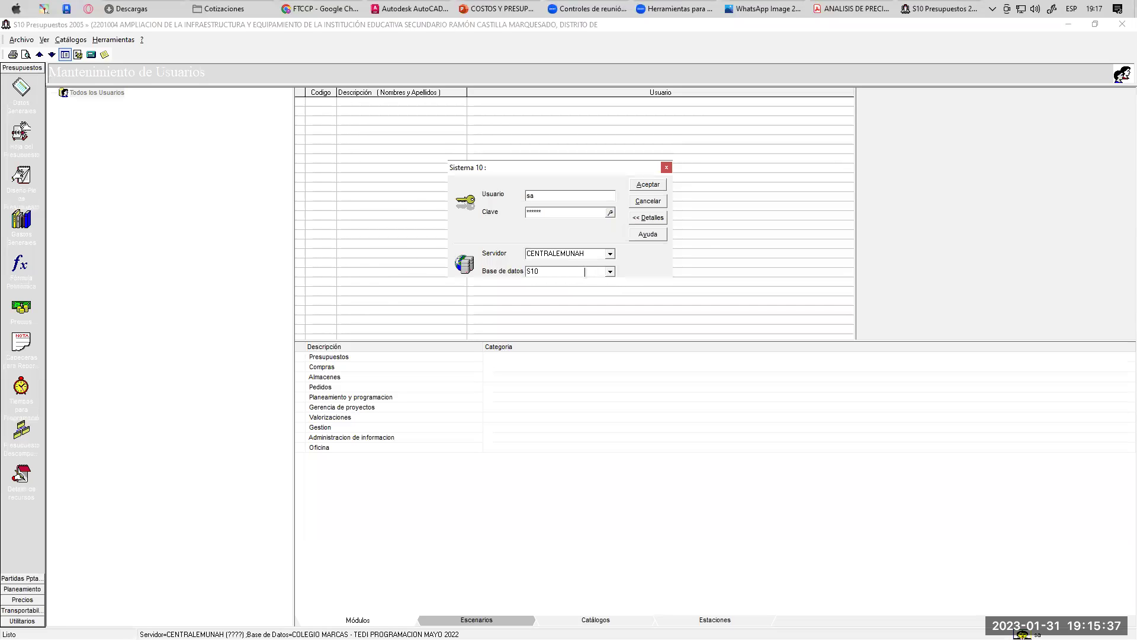
Log in to the S10 database on CENTRALEMUNAH as user sa.
click(533, 194)
click(647, 185)
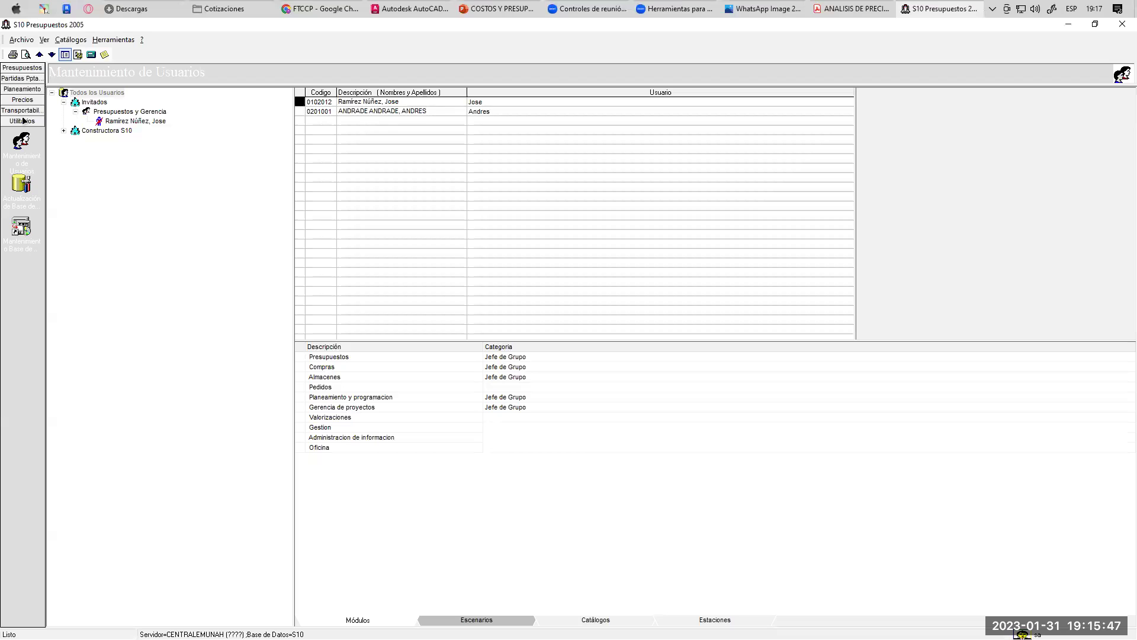
Open the Presupuestos module and frame its menu bar and its view palette with red annotation rectangles.
click(33, 69)
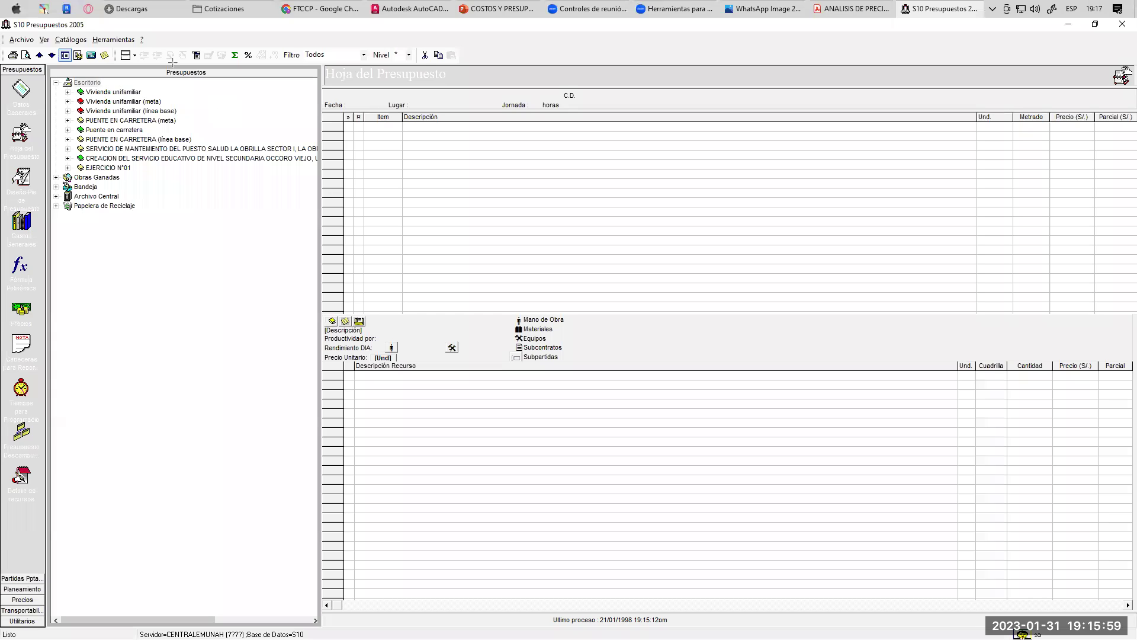
drag(2, 31, 463, 67)
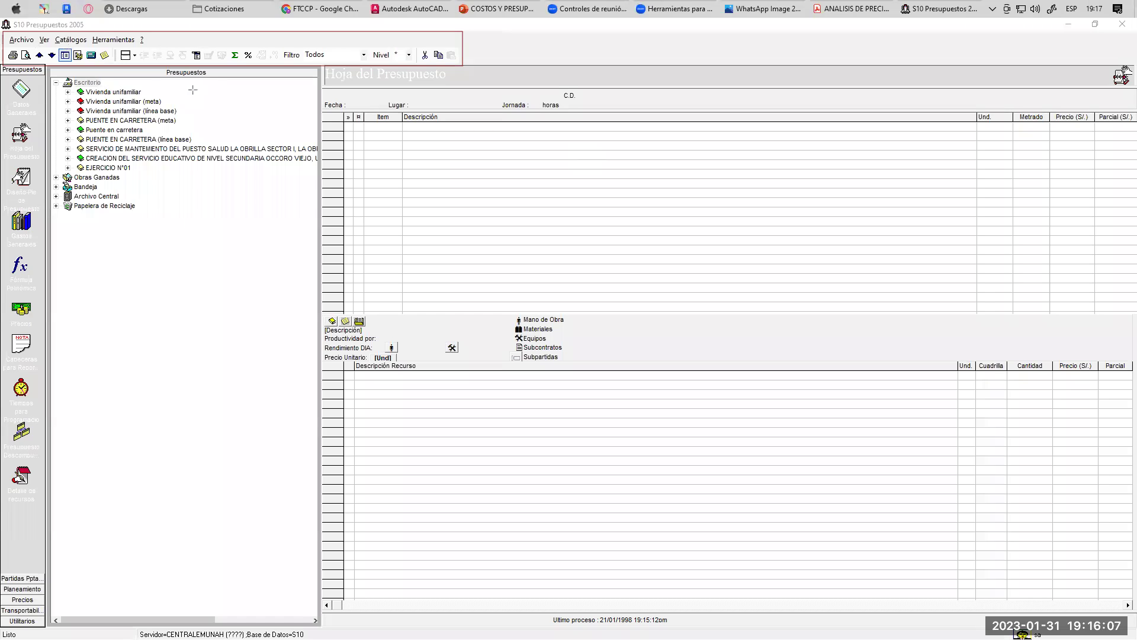
mouse_move(4, 69)
mouse_down()
mouse_move(56, 151)
mouse_move(59, 528)
mouse_move(47, 625)
mouse_up()
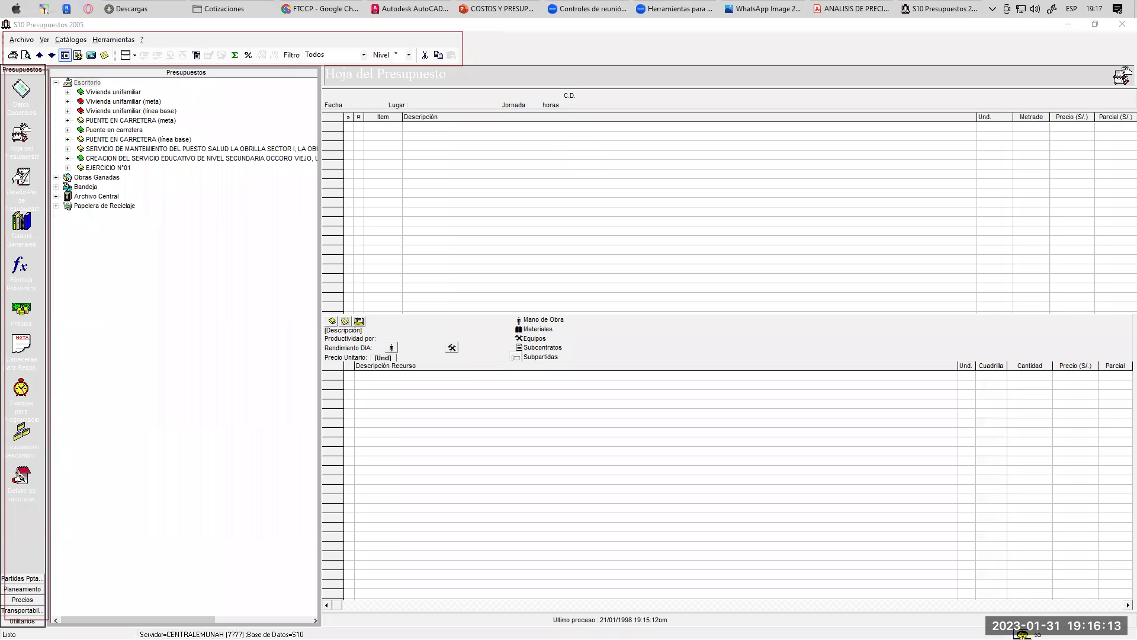
Label the framed menu bar "barra de menu" and the framed view palette "paletas de vistas".
click(475, 42)
text(barra de menui)
key(BackSpace)
click(60, 299)
text(paletas)
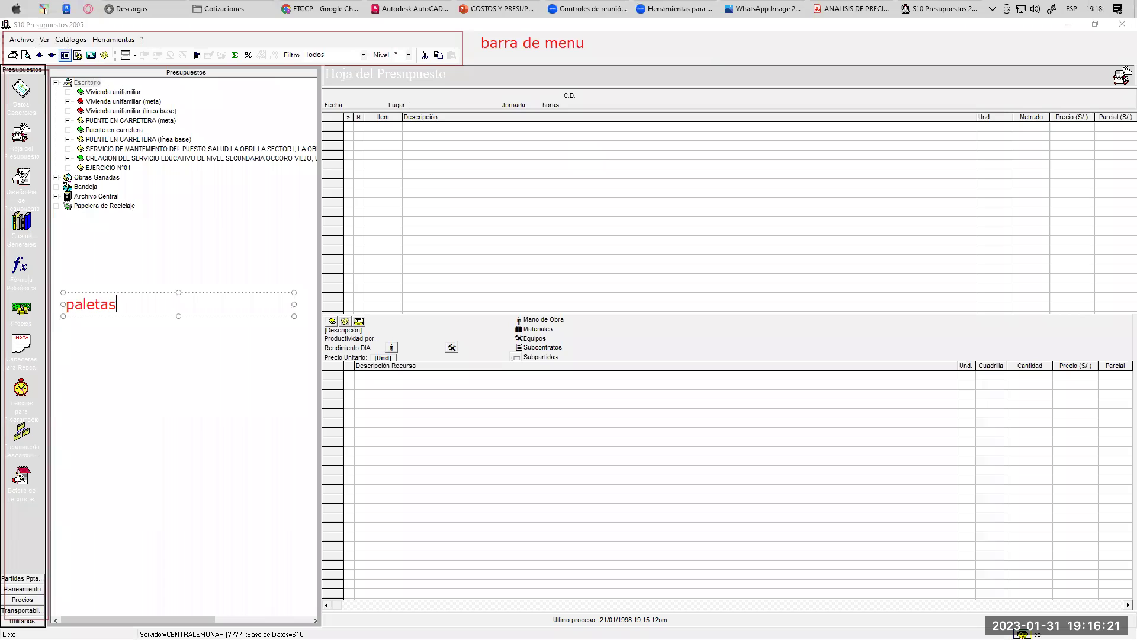
text( de vistas)
Frame the project tree with an annotation rectangle and label it "arbol de trabajo".
mouse_move(47, 73)
mouse_down()
mouse_move(201, 208)
mouse_move(322, 220)
mouse_up()
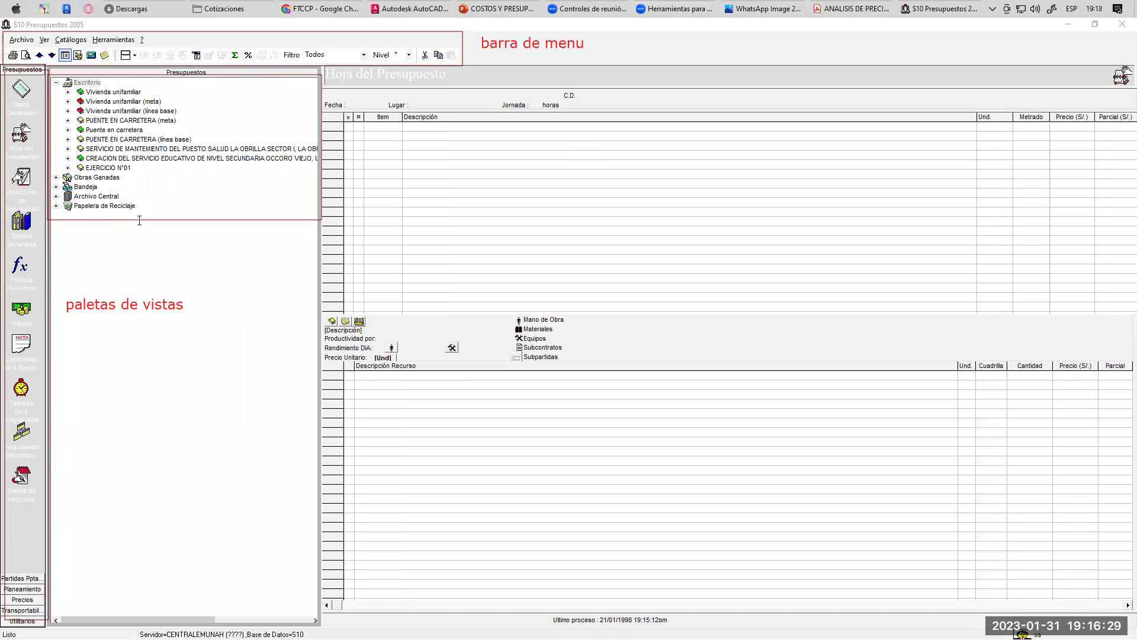
click(248, 247)
text(ar)
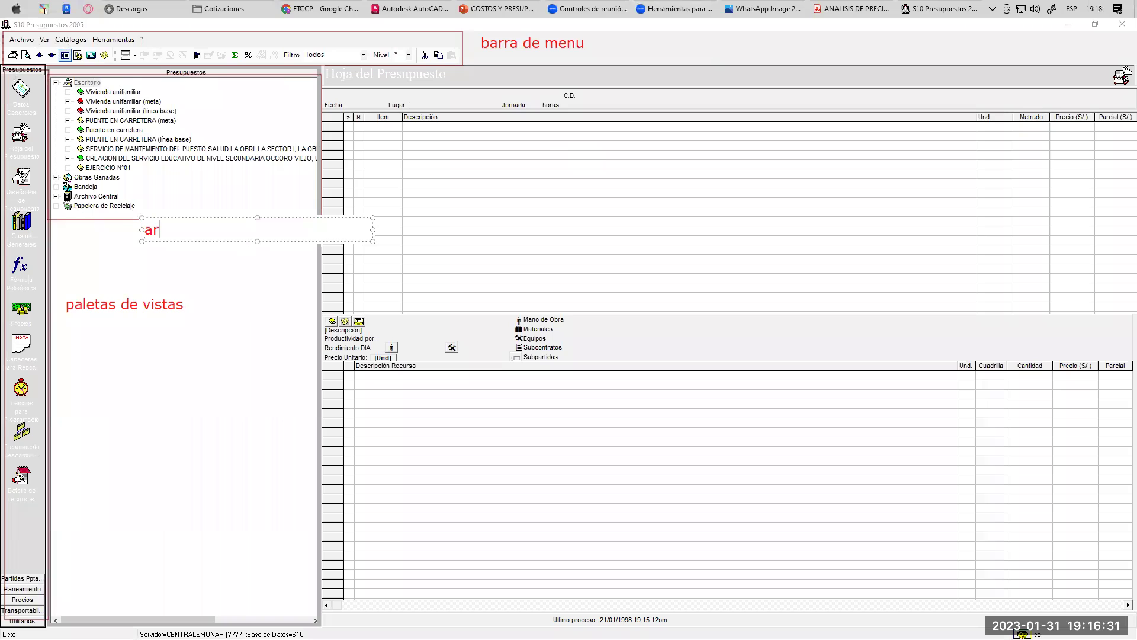
text(bol de trabajo)
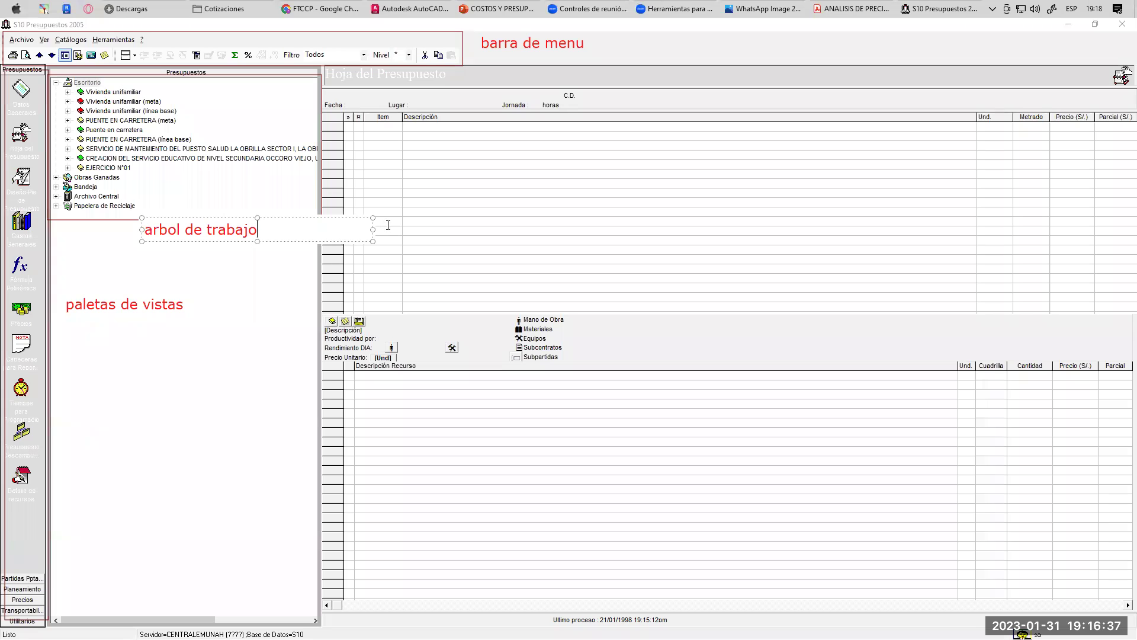
click(414, 247)
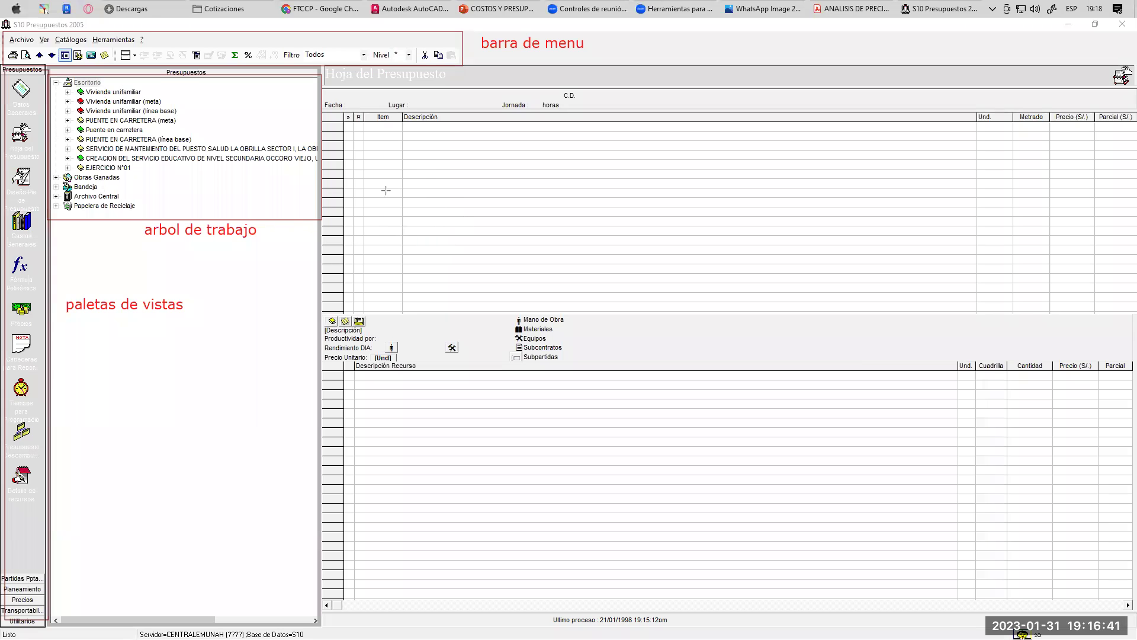
Frame the budget sheet area with an annotation rectangle and label it "ventana de trabajo".
drag(325, 69, 1134, 609)
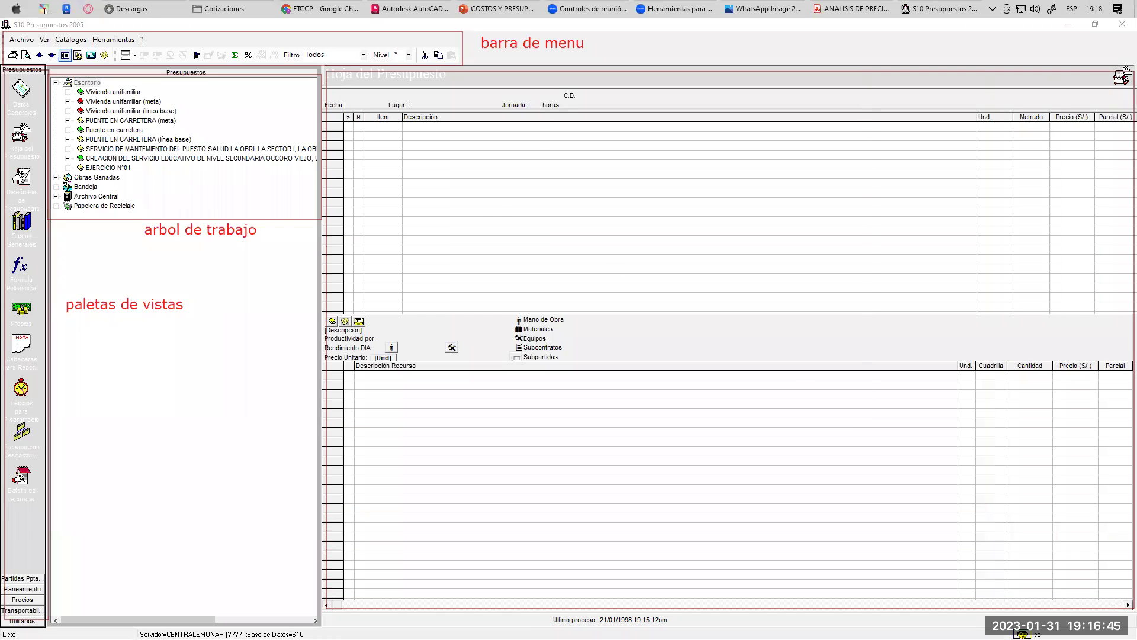
click(500, 207)
text(ven)
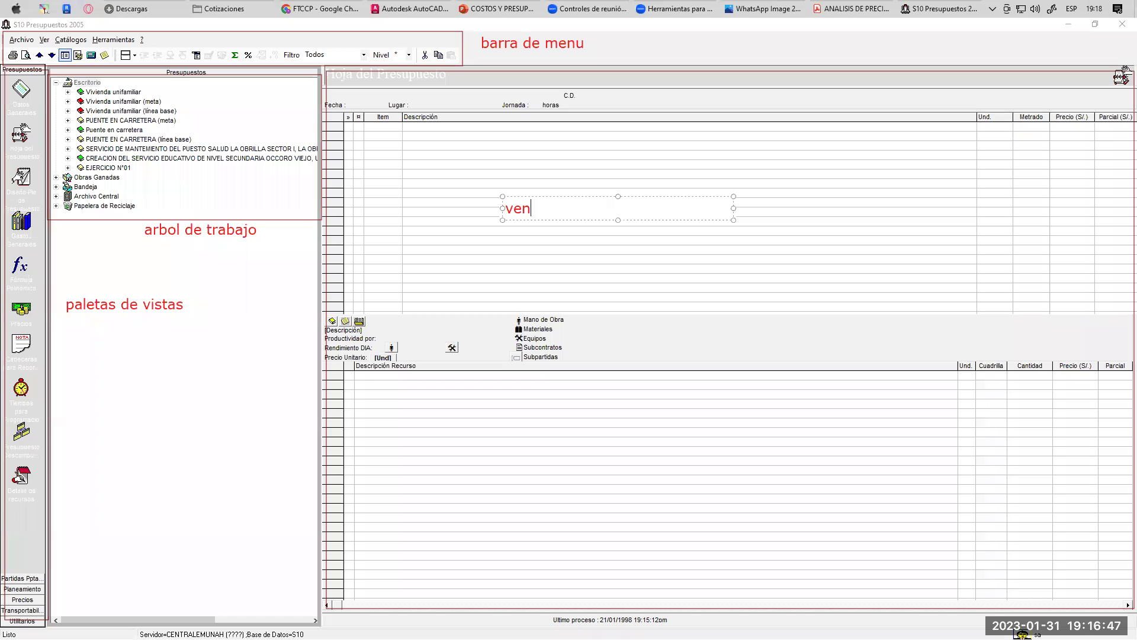
text(tana de trabajo)
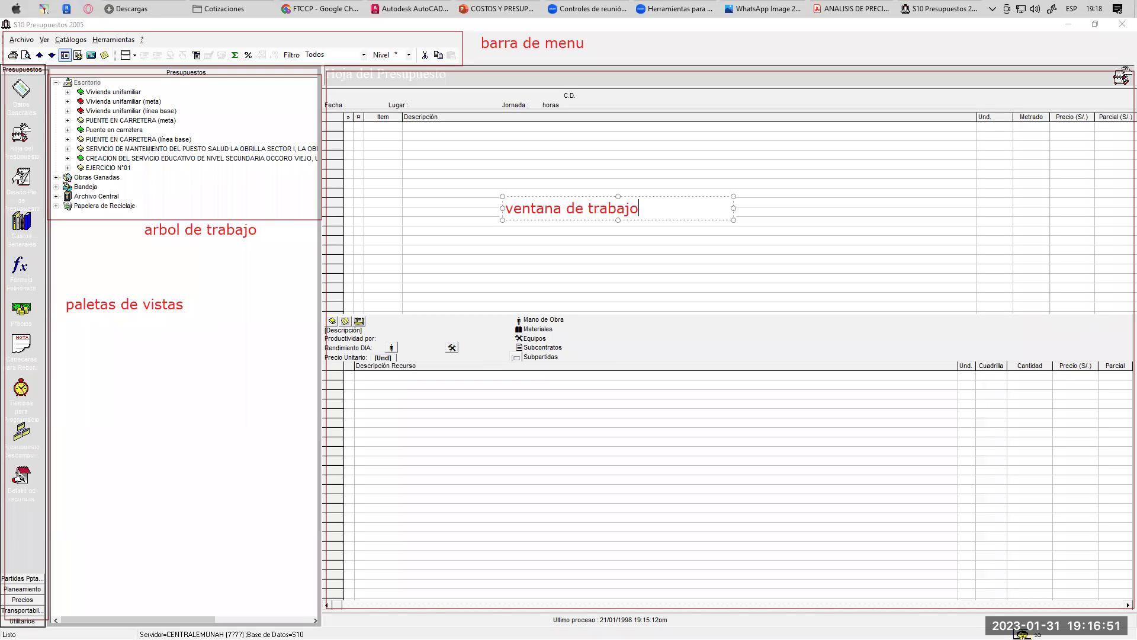
click(689, 522)
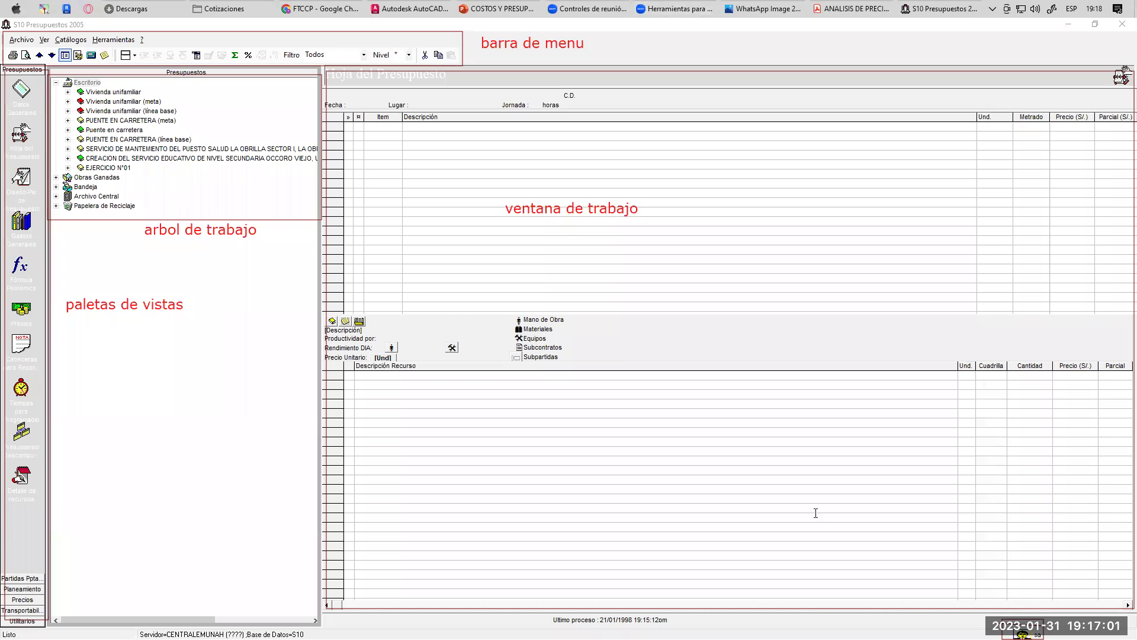
Add the annotation label "usuario" above the framed user icon in the status bar.
click(1009, 599)
text(u)
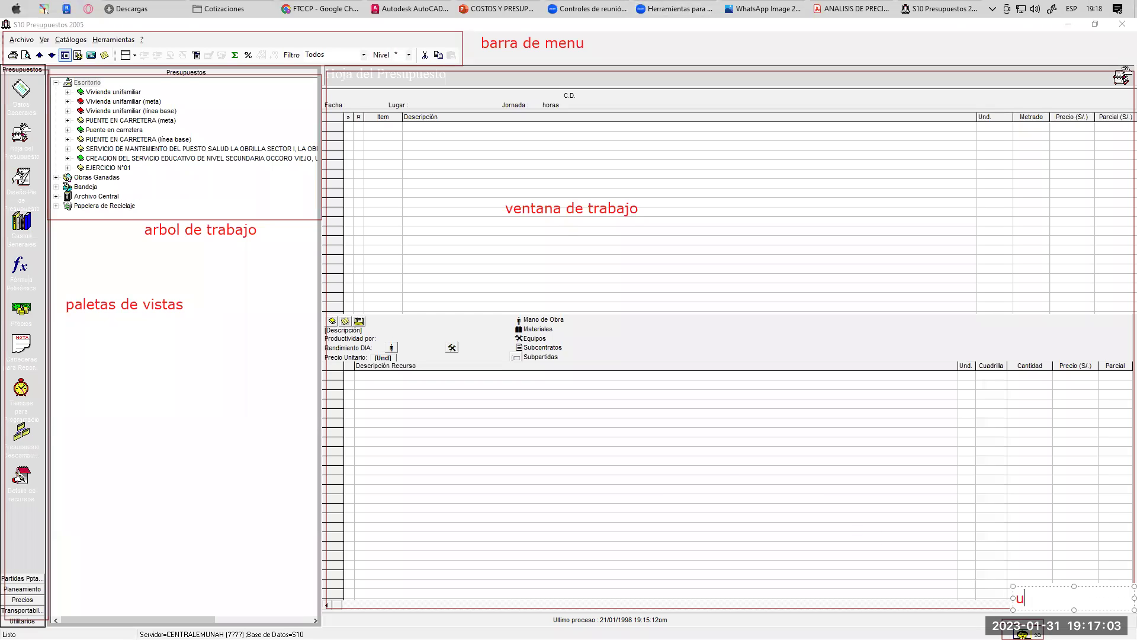
text(surio)
key(Left)
key(Left)
key(Left)
key(Left)
text(a)
key(BackSpace)
text(a)
click(553, 221)
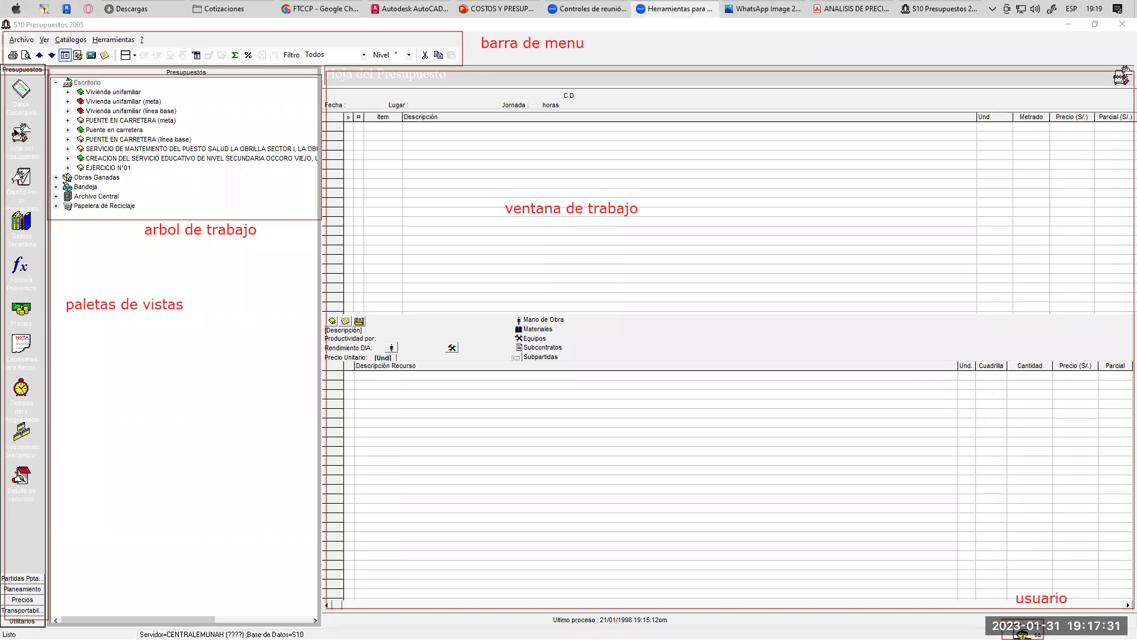
Look through the Hoja del Presupuesto and Diseño Pie de Presupuesto views and open the Datos Generales view.
click(21, 140)
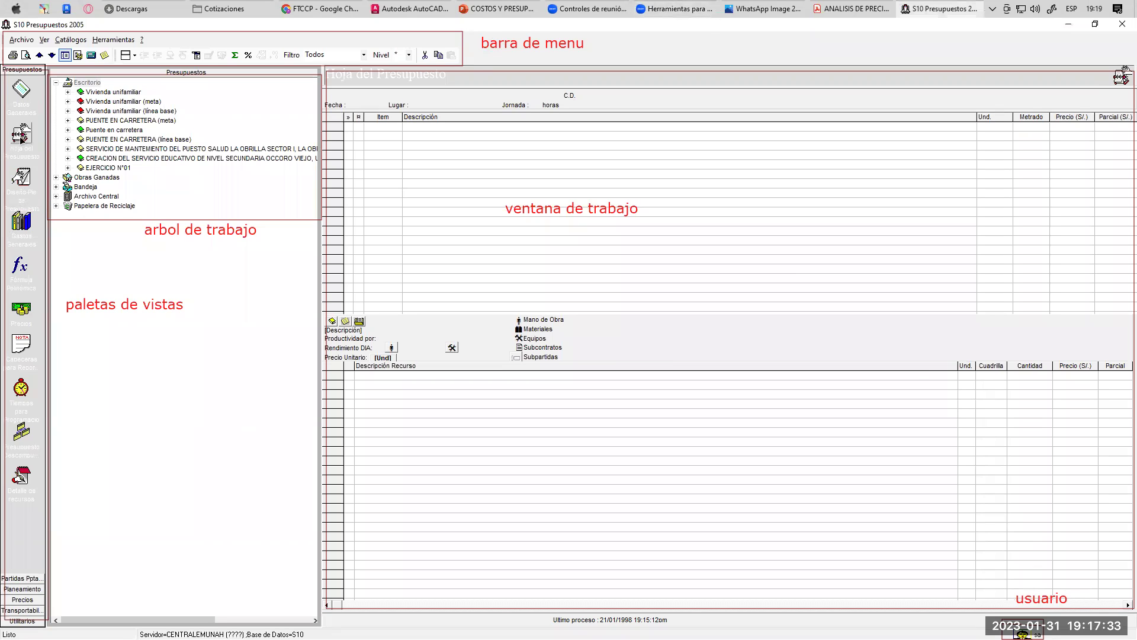
click(23, 138)
double_click(113, 130)
click(26, 183)
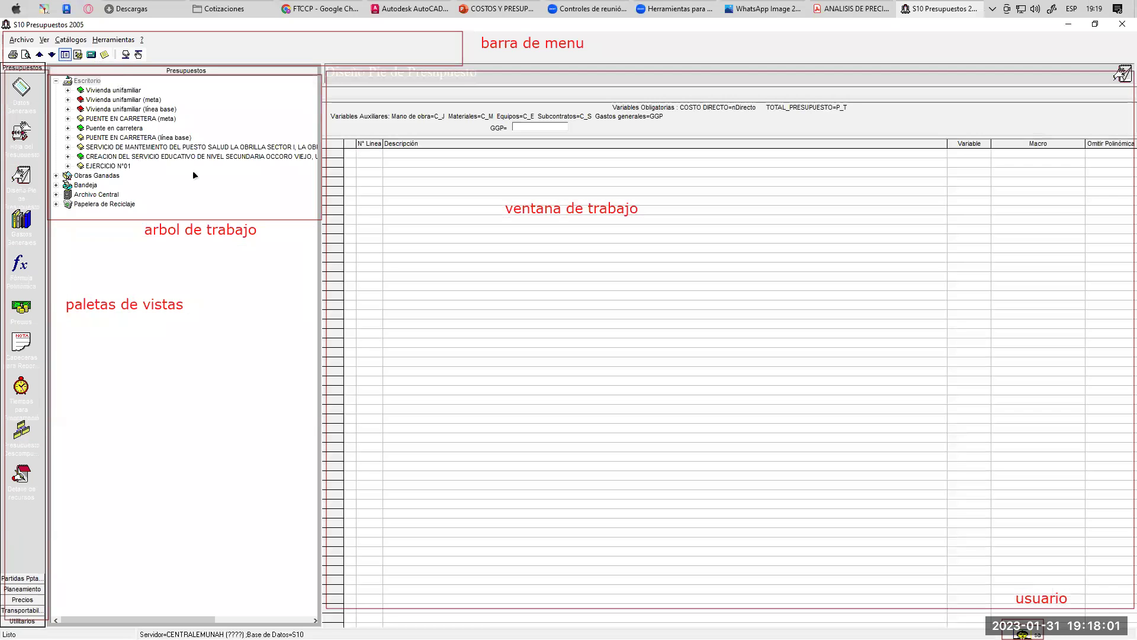
click(28, 102)
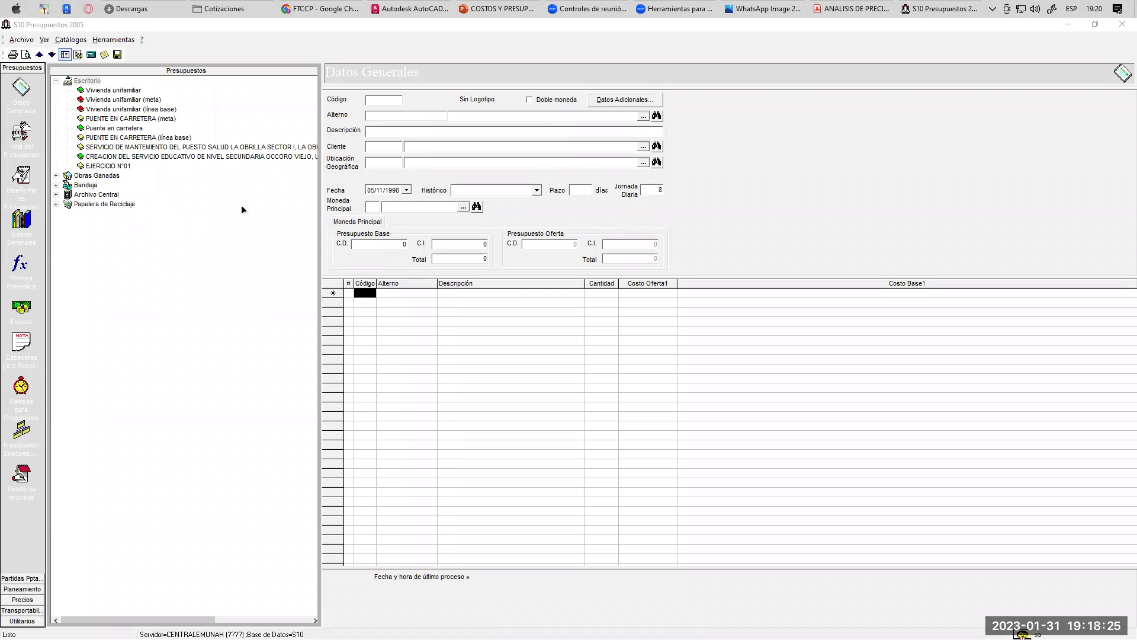
Collapse and re-expand the Escritorio folder to show the budgets it holds.
click(165, 281)
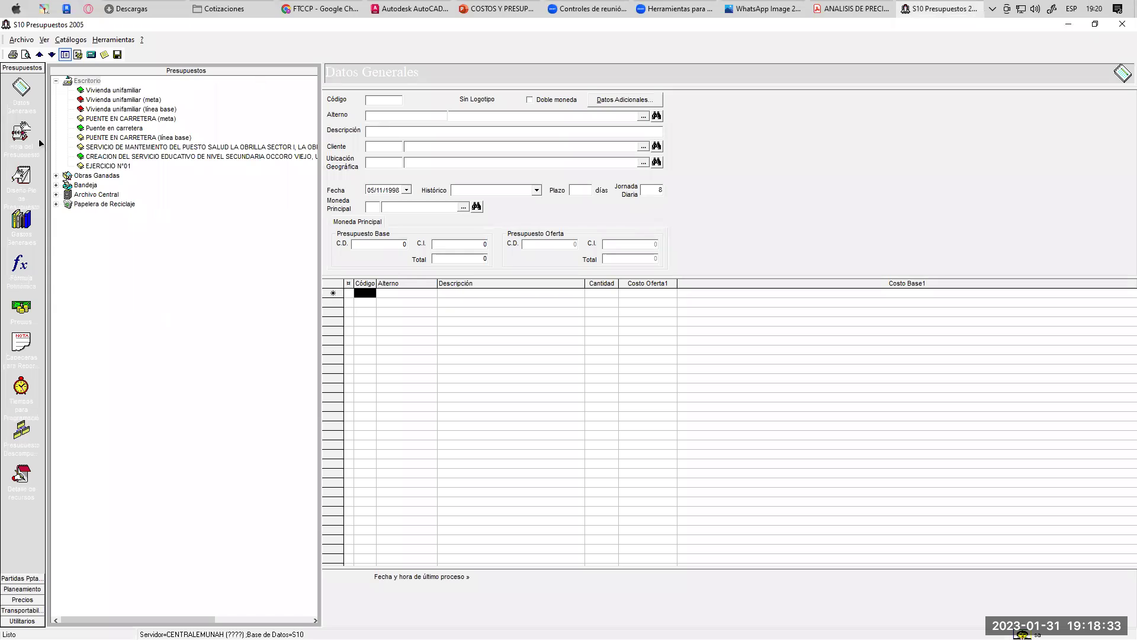
click(55, 81)
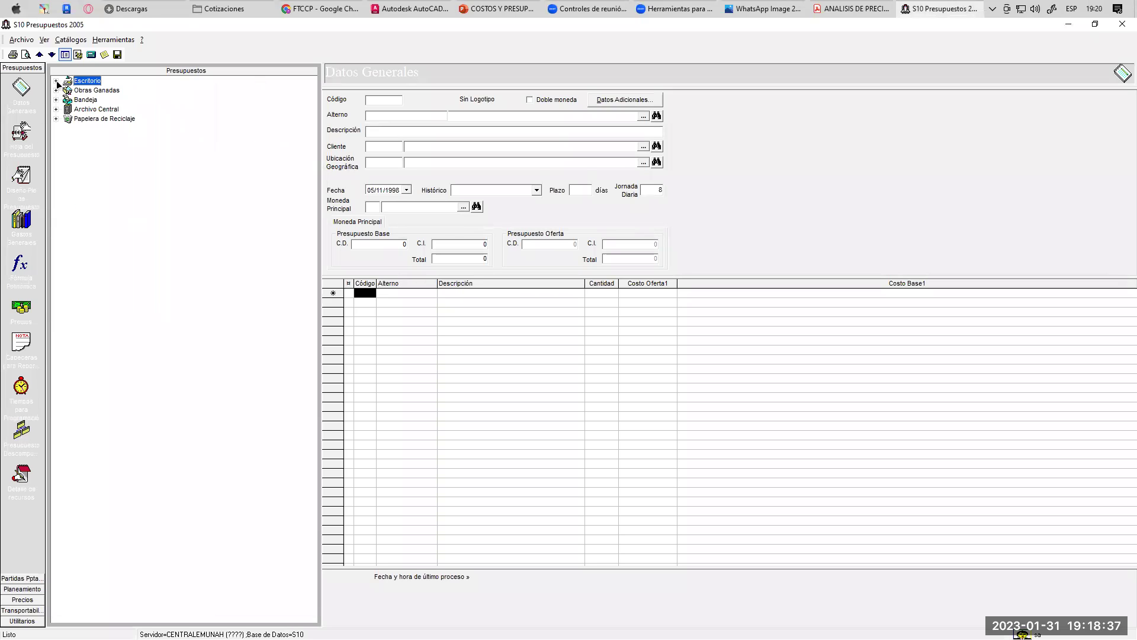
click(56, 82)
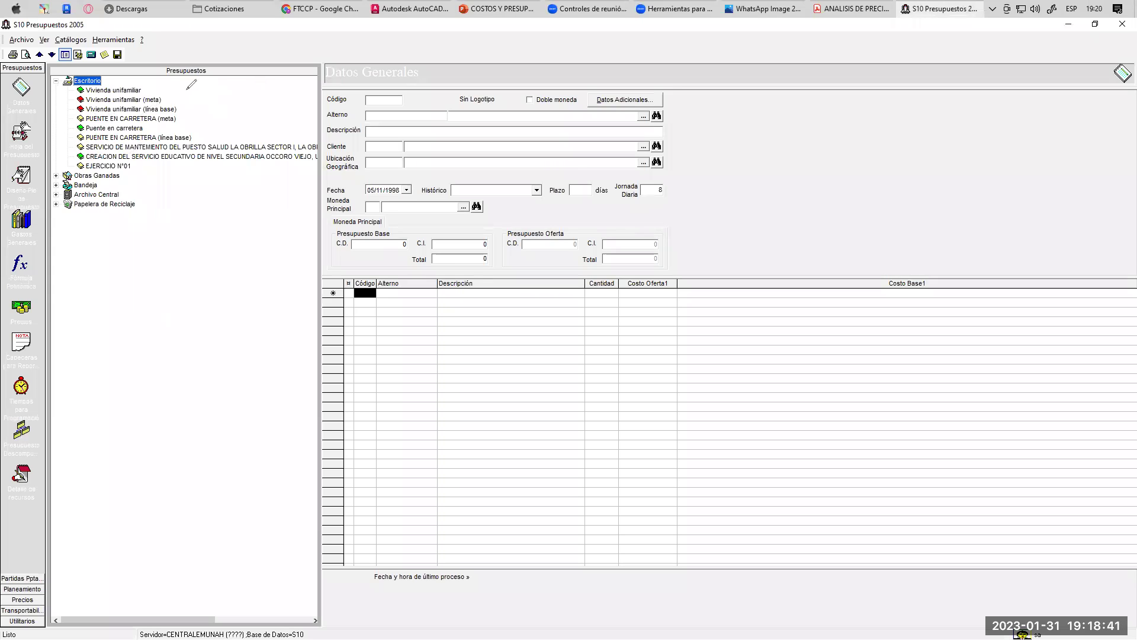
Bracket and underline the sample Vivienda unifamiliar and Puente en carretera budgets with red pen strokes, and clear the annotations.
mouse_move(158, 85)
mouse_down()
mouse_move(175, 93)
mouse_move(176, 141)
mouse_up()
mouse_move(204, 105)
mouse_down()
mouse_move(193, 110)
mouse_move(208, 114)
mouse_up()
mouse_move(87, 93)
mouse_down()
mouse_move(144, 93)
mouse_move(116, 103)
mouse_move(178, 113)
mouse_up()
drag(86, 121, 178, 121)
drag(86, 131, 224, 147)
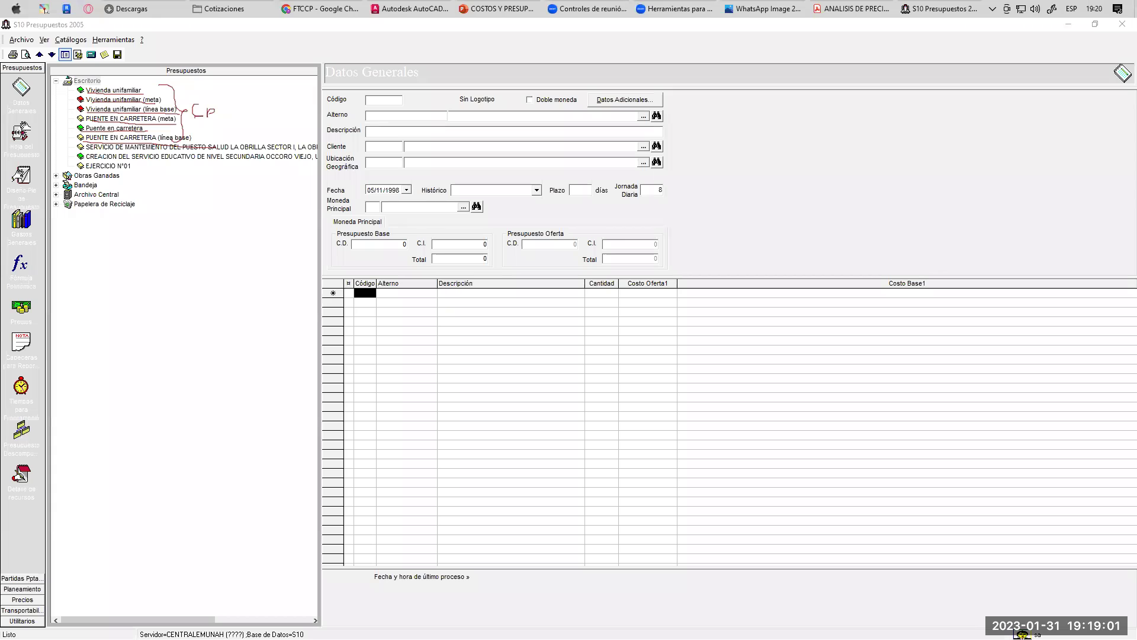
key(Escape)
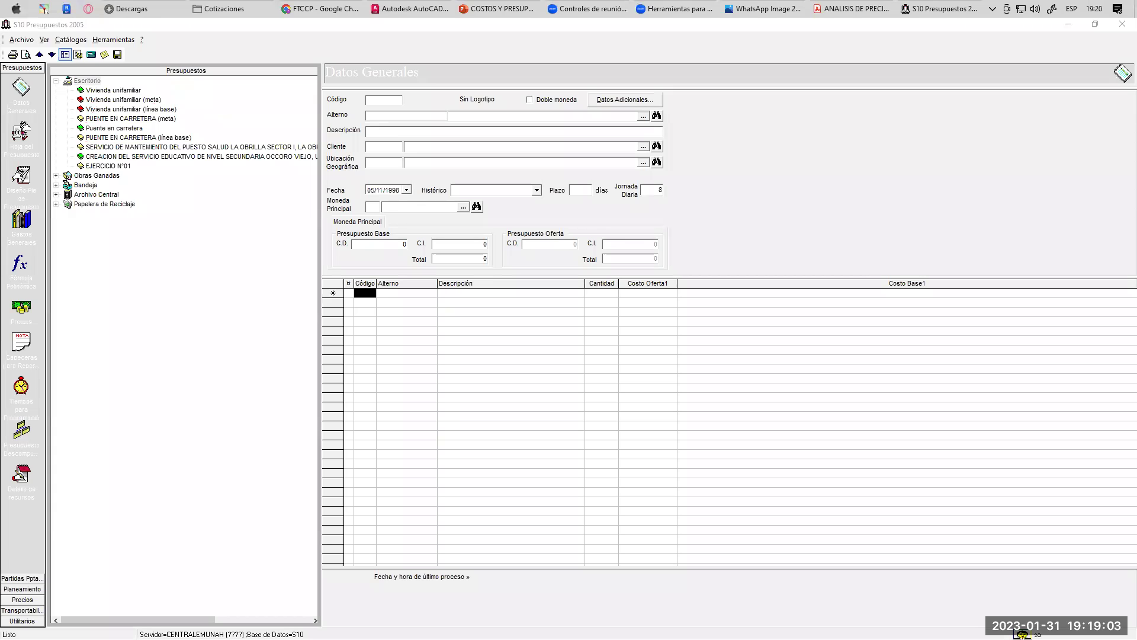
Open the Vivienda unifamiliar budget sheet and view the unit price analyses of items 01.03.01 and 01.02.01.
click(113, 90)
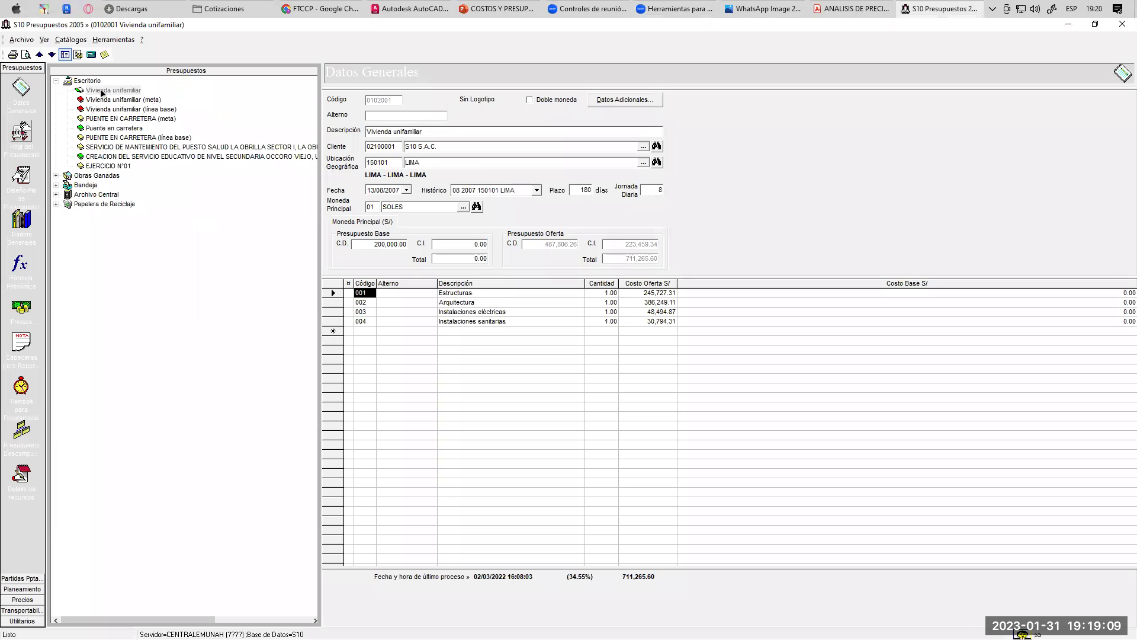
double_click(106, 92)
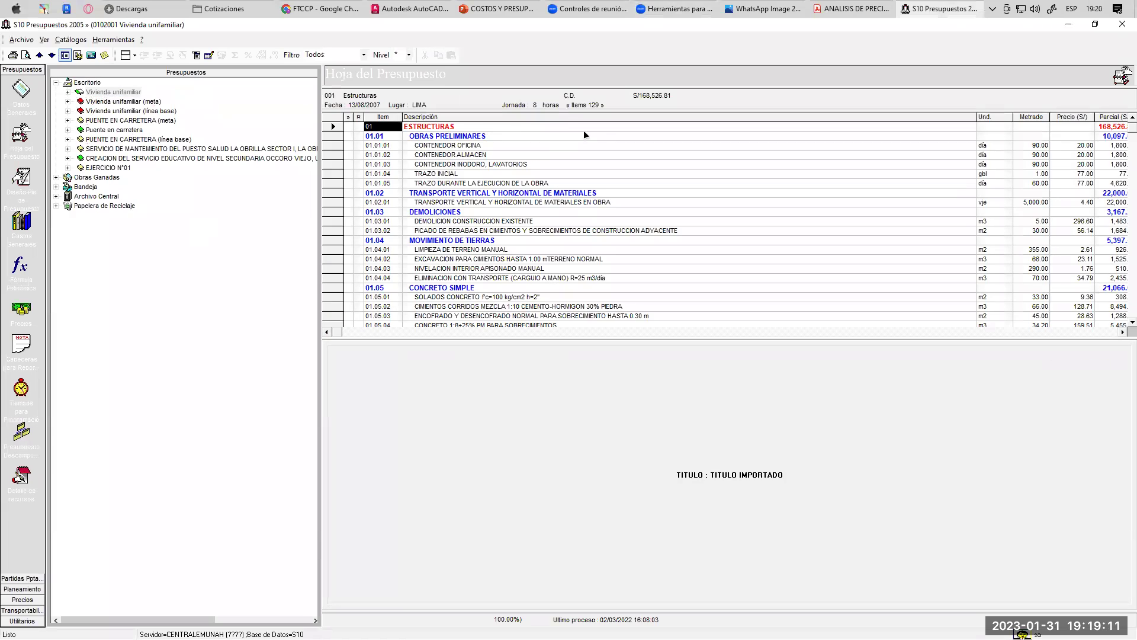
click(579, 212)
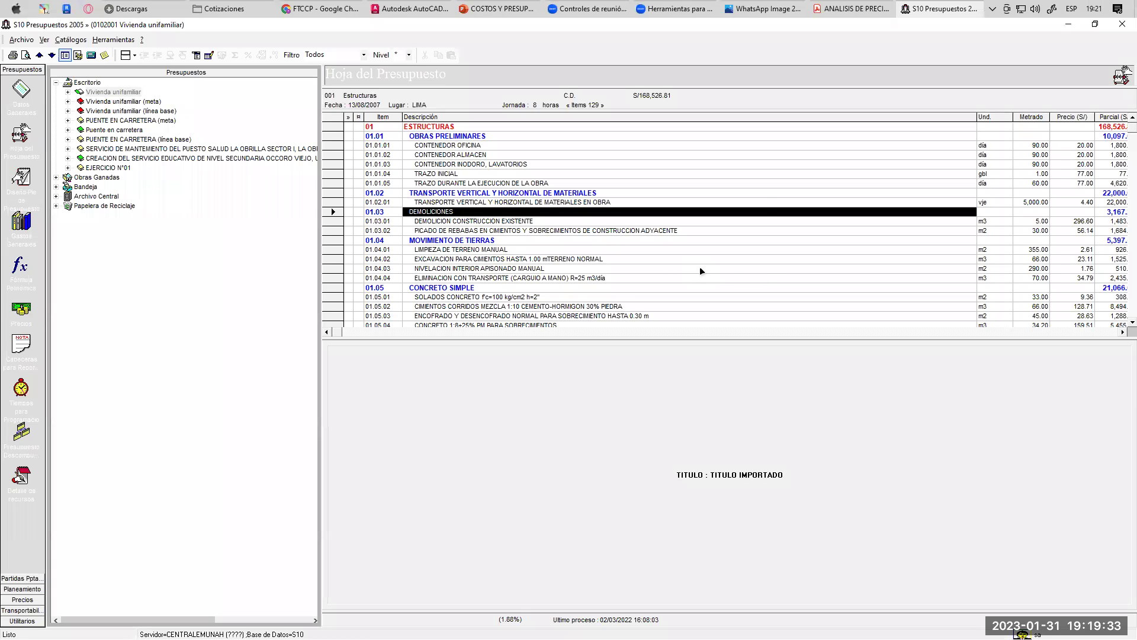
click(549, 217)
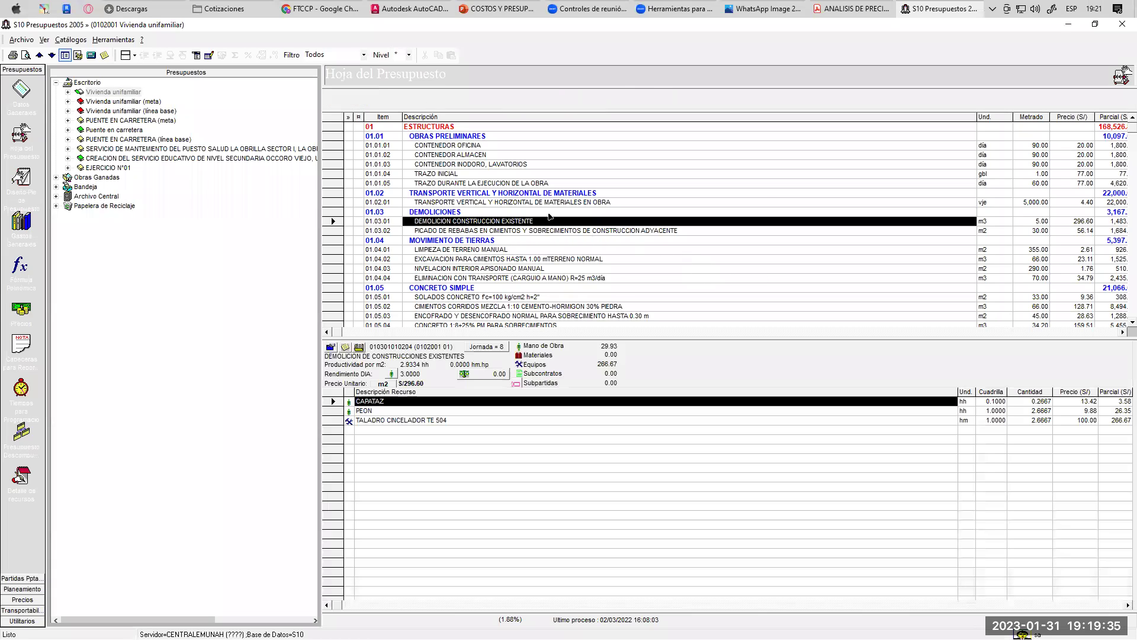
click(553, 203)
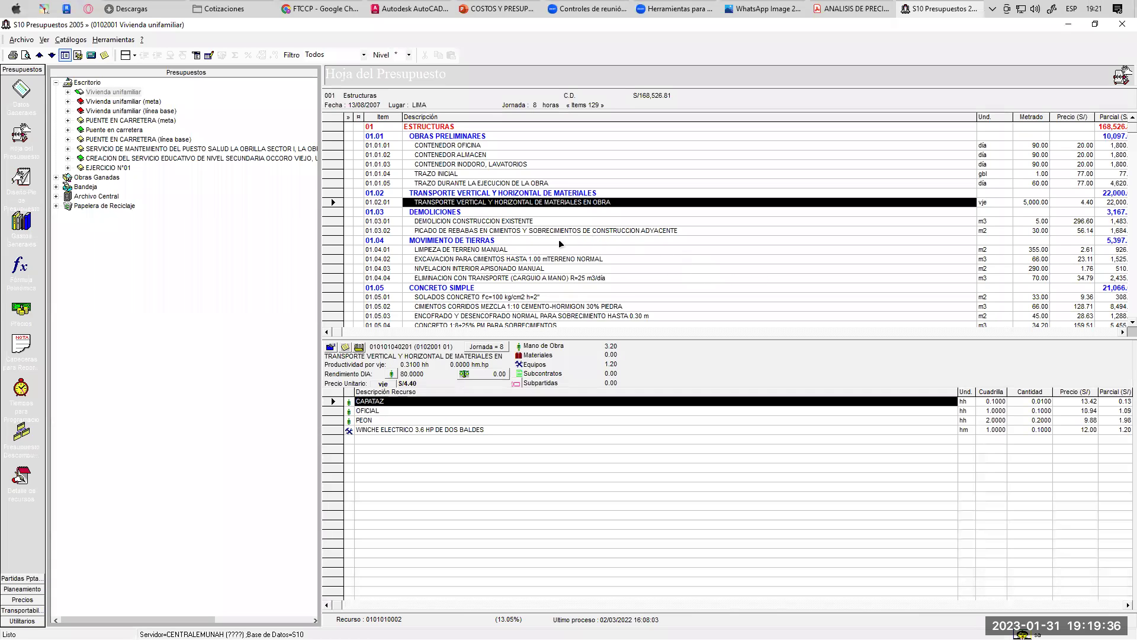
Review Vivienda unifamiliar in the Datos Generales, Hoja del Presupuesto and Diseño Pie de Presupuesto views, selecting the UTILIDAD line in the footer.
click(21, 92)
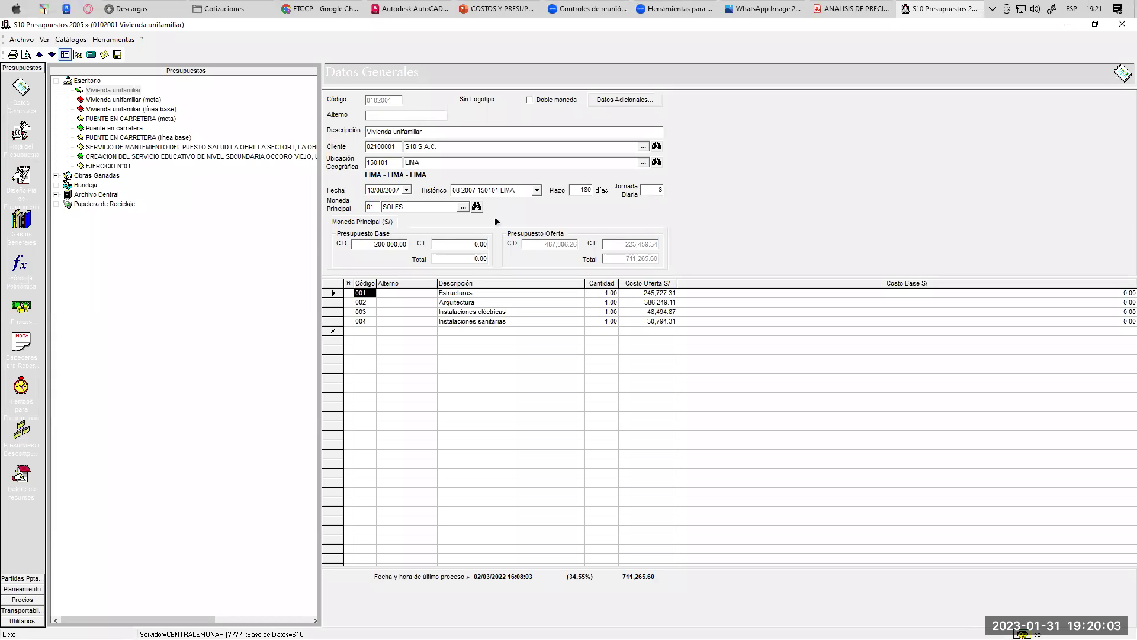
click(21, 132)
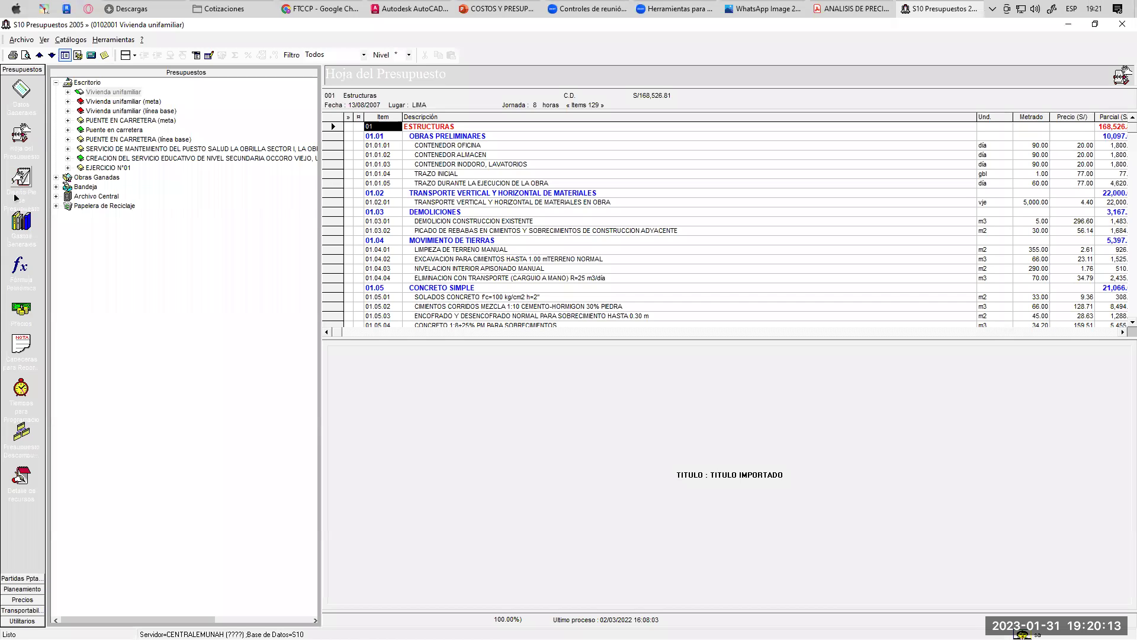
click(21, 174)
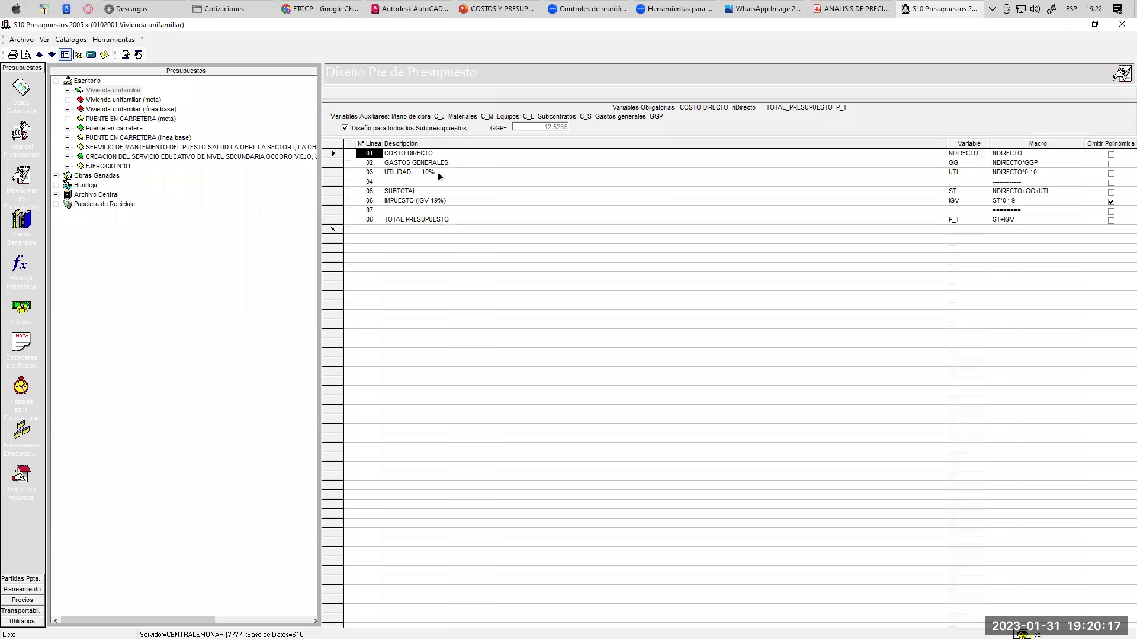
click(439, 171)
Switch to PowerPoint, present slide 4 on the header, body and footer of a budget, and return to S10 Presupuestos.
click(496, 9)
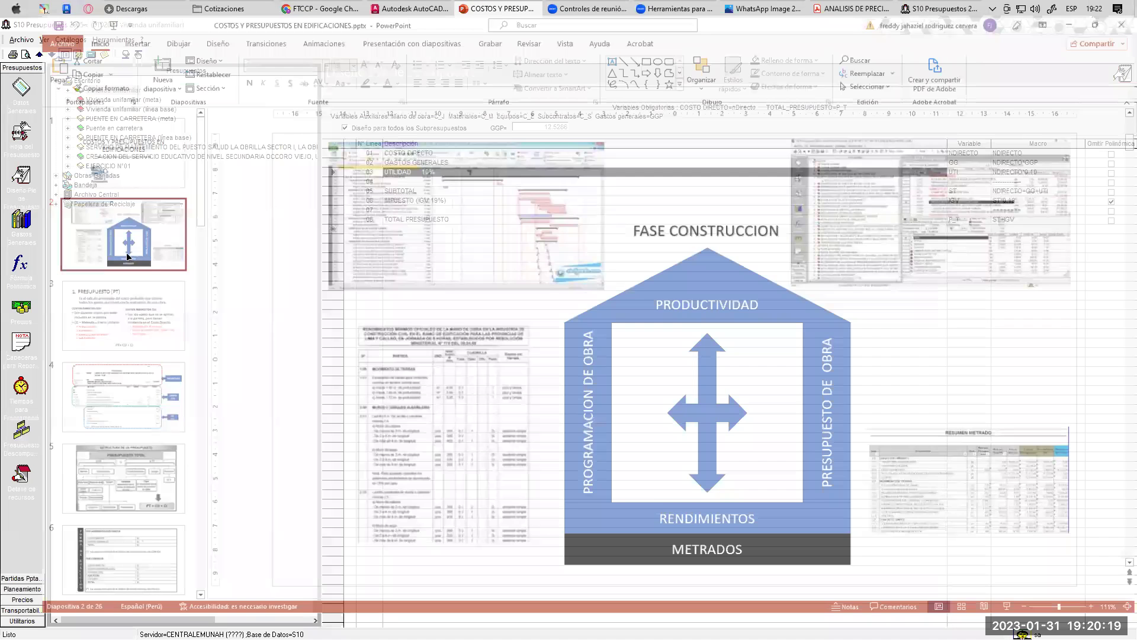
click(77, 350)
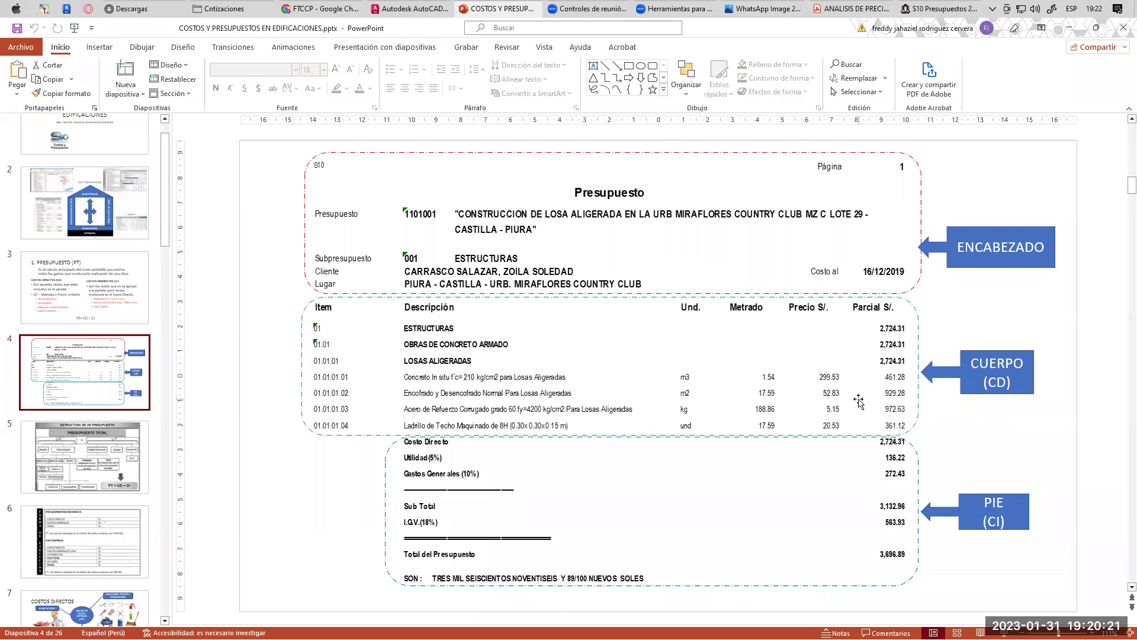
click(1004, 633)
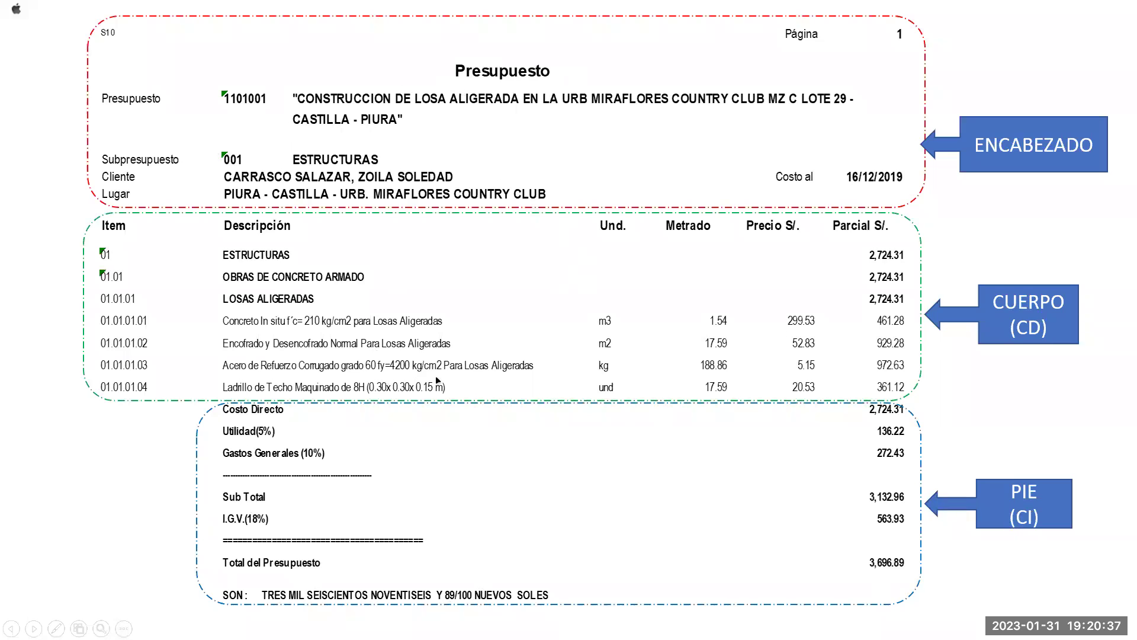
key(Escape)
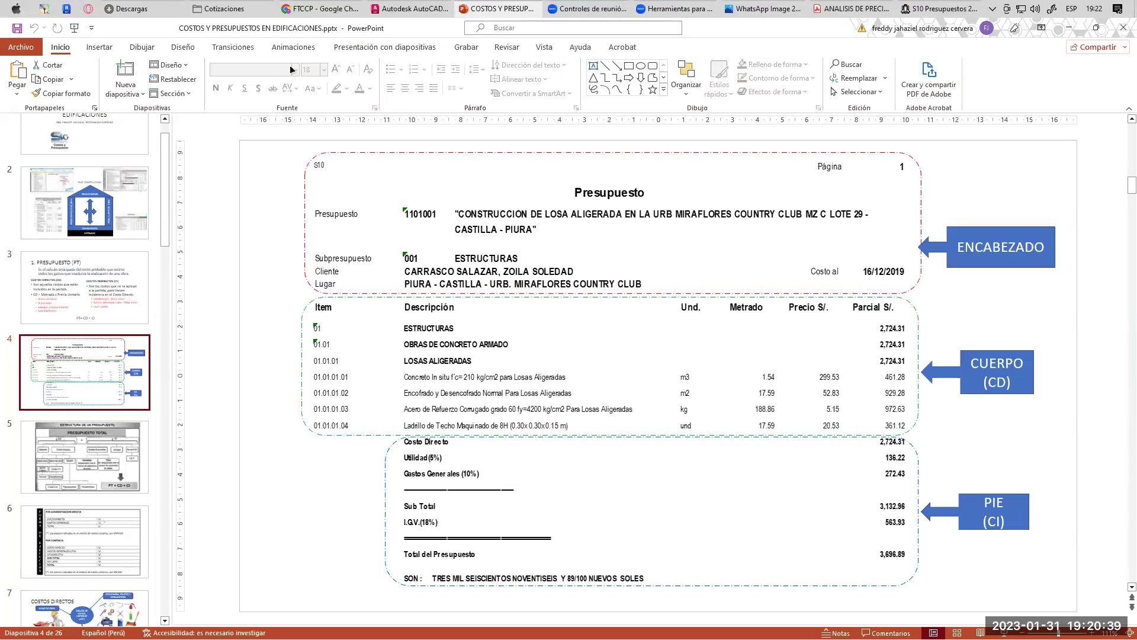
click(940, 10)
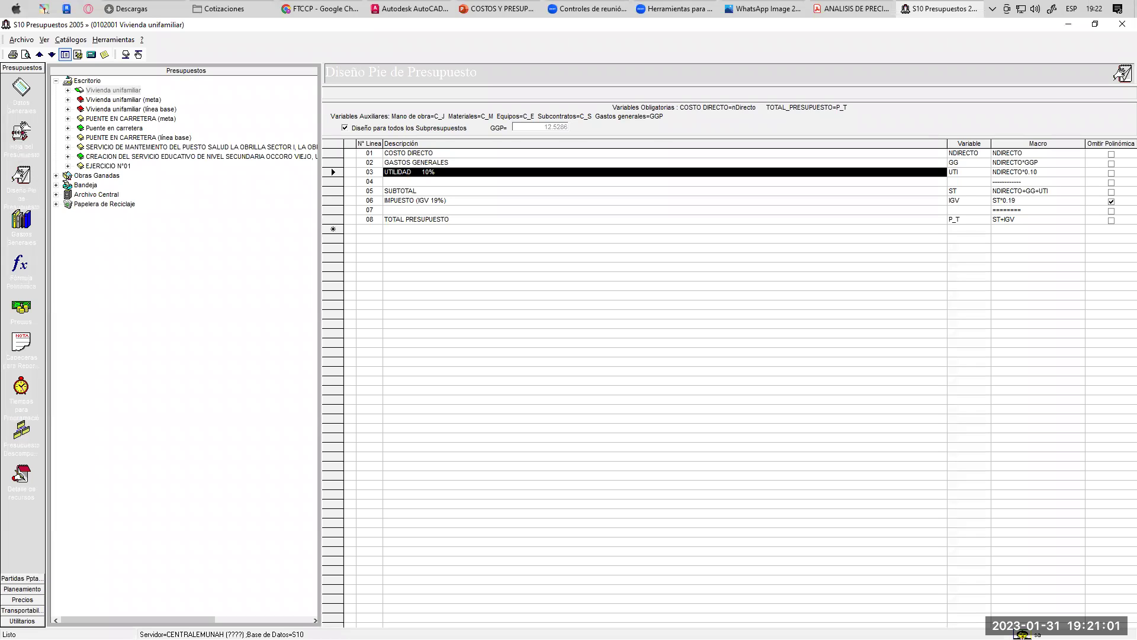
Frame the Presupuestos views from Datos Generales downward with red rectangles, scribble over the books entry, and clear the annotations.
mouse_move(3, 74)
mouse_down()
mouse_move(36, 107)
mouse_move(43, 211)
mouse_up()
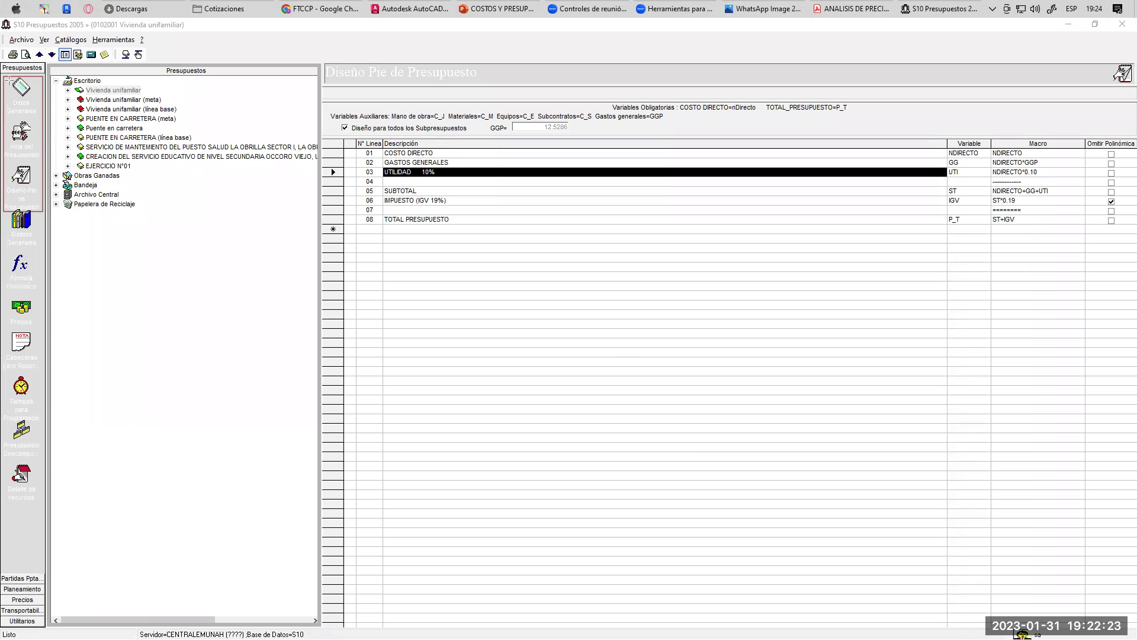
mouse_move(6, 77)
mouse_down()
mouse_move(34, 127)
mouse_move(40, 211)
mouse_up()
mouse_move(11, 76)
mouse_down()
mouse_move(40, 113)
mouse_move(29, 177)
mouse_move(42, 188)
mouse_up()
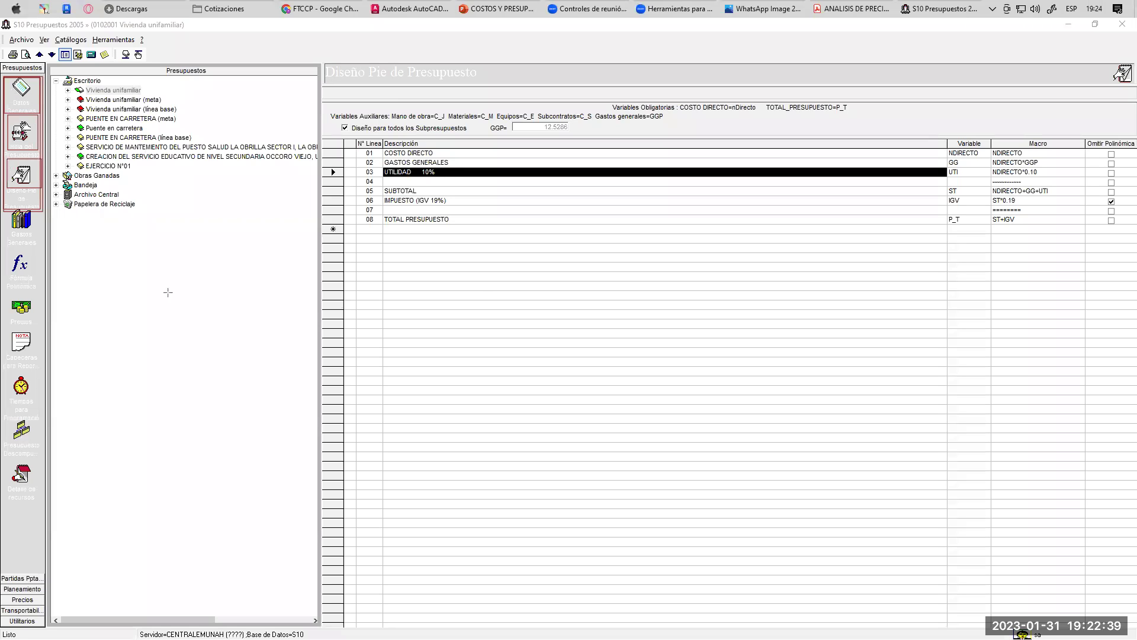
mouse_move(5, 252)
mouse_down()
mouse_move(40, 292)
mouse_move(27, 393)
mouse_move(37, 419)
mouse_up()
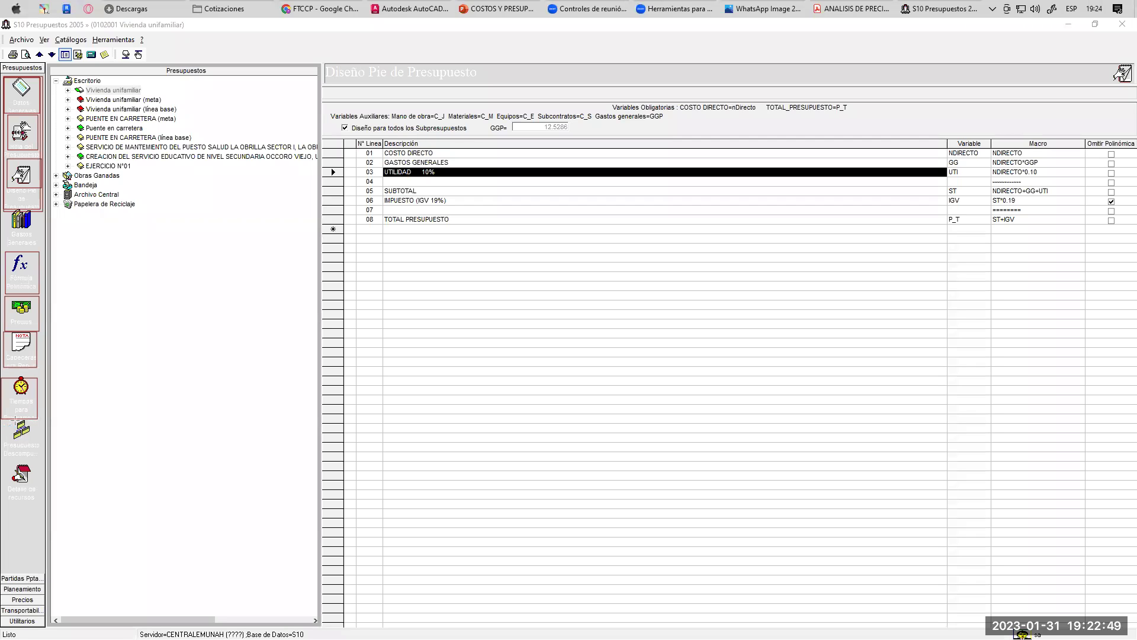
drag(6, 420, 42, 456)
drag(2, 210, 43, 253)
mouse_move(38, 214)
mouse_down()
mouse_move(5, 244)
mouse_move(13, 221)
mouse_move(31, 246)
mouse_move(27, 207)
mouse_move(17, 243)
mouse_move(9, 213)
mouse_move(35, 211)
mouse_move(10, 231)
mouse_move(28, 241)
mouse_move(17, 238)
mouse_up()
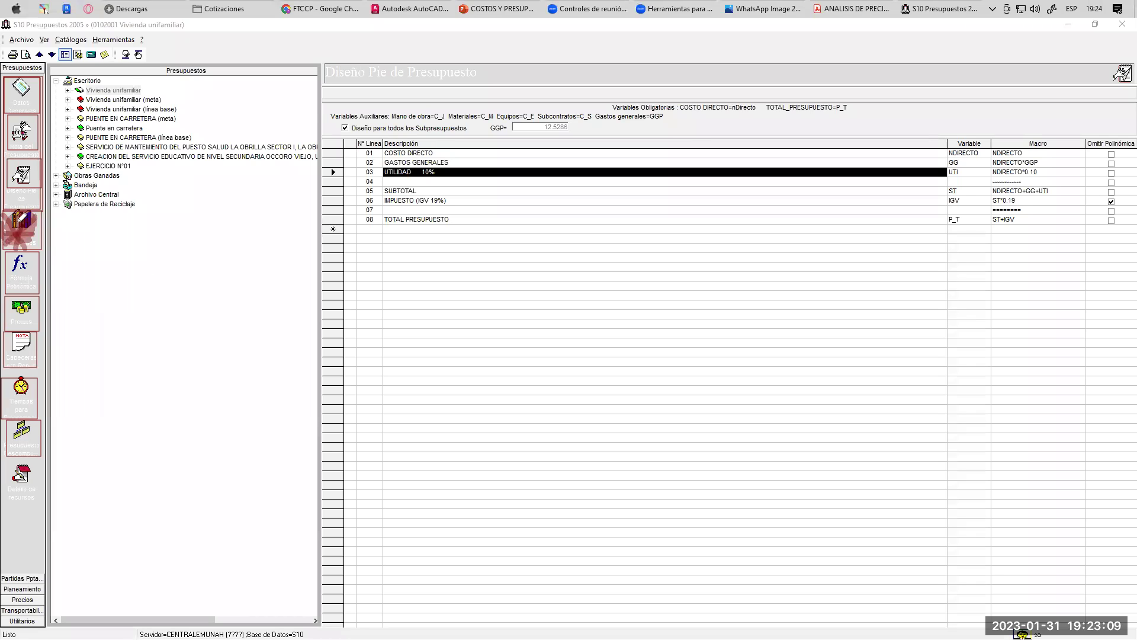
key(Escape)
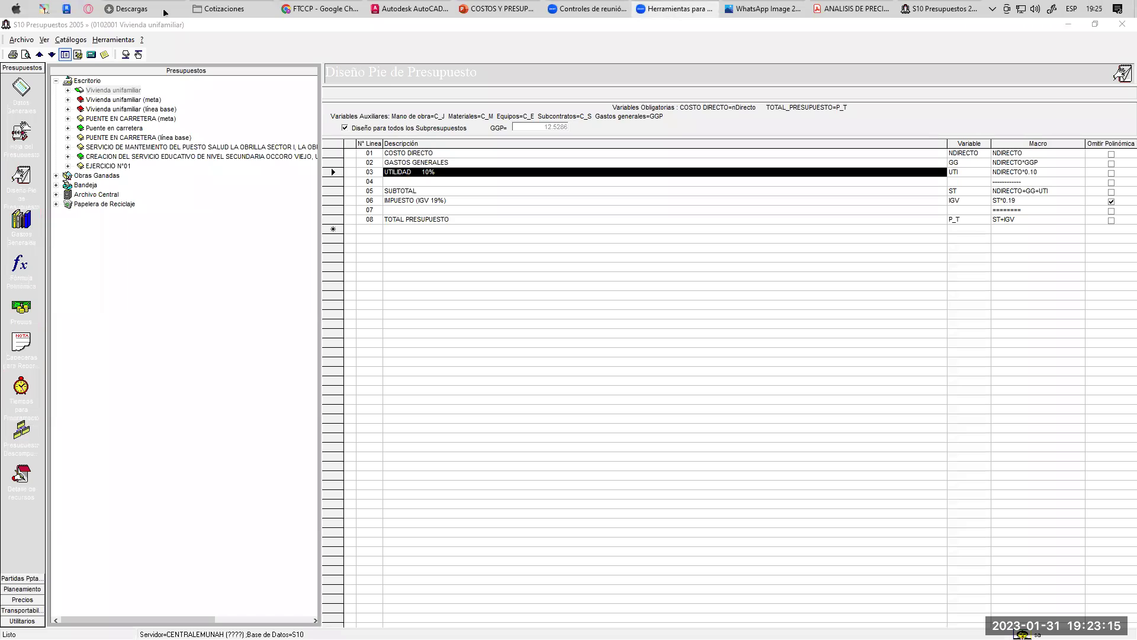
Collapse and re-expand the Escritorio folder, and select its budgets in turn from Vivienda unifamiliar to Puente en carretera.
click(89, 82)
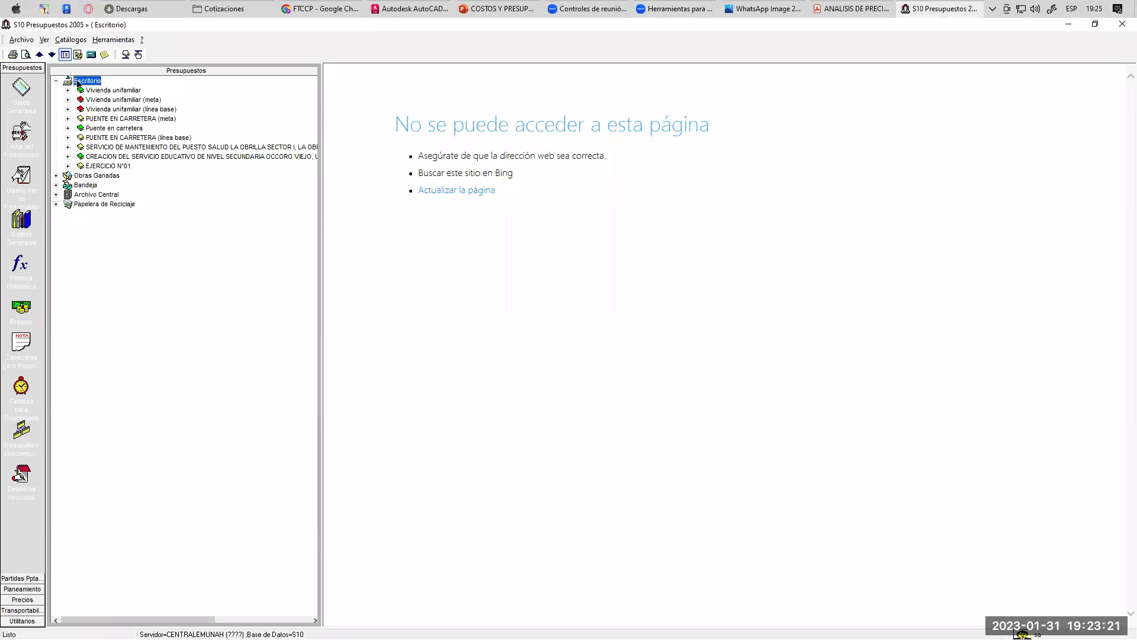
click(56, 81)
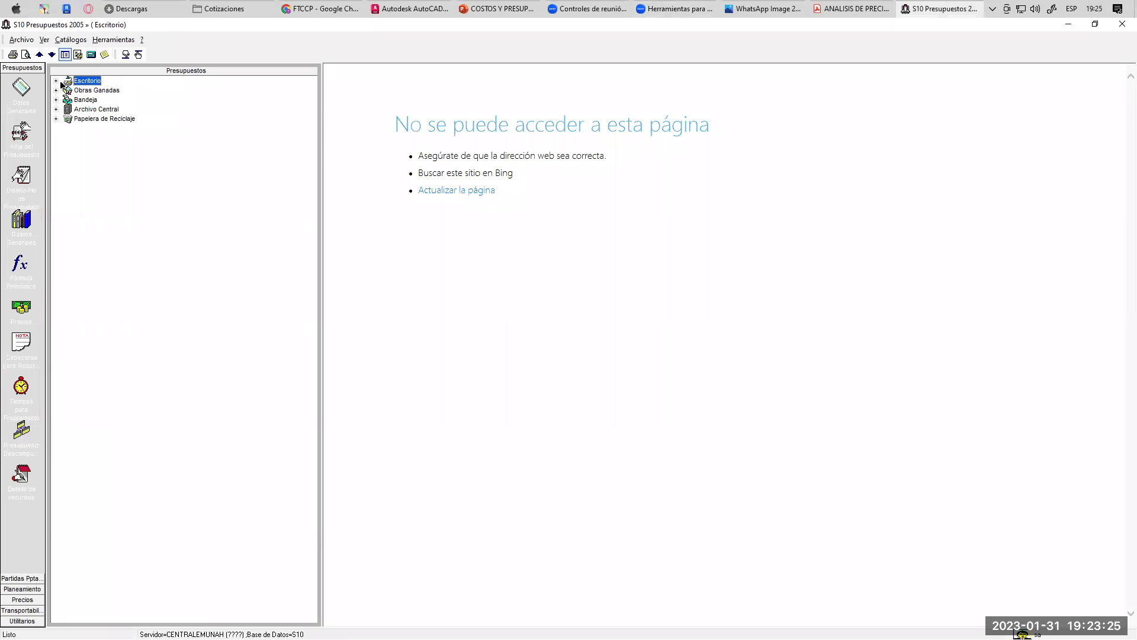
click(57, 81)
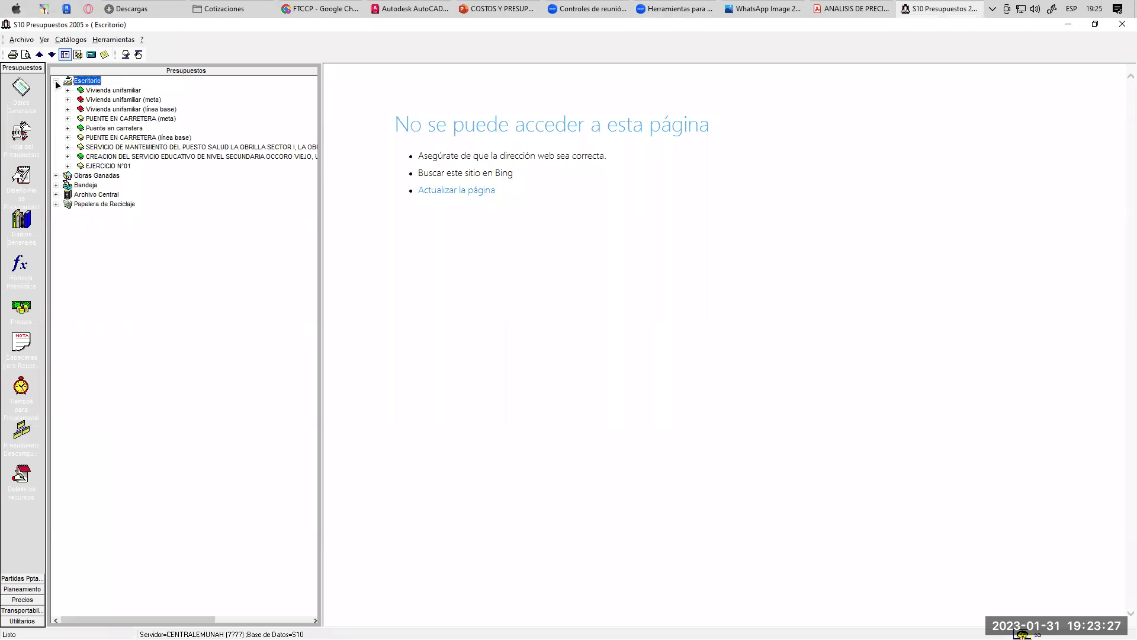
click(106, 92)
click(106, 99)
click(107, 109)
click(108, 119)
click(108, 128)
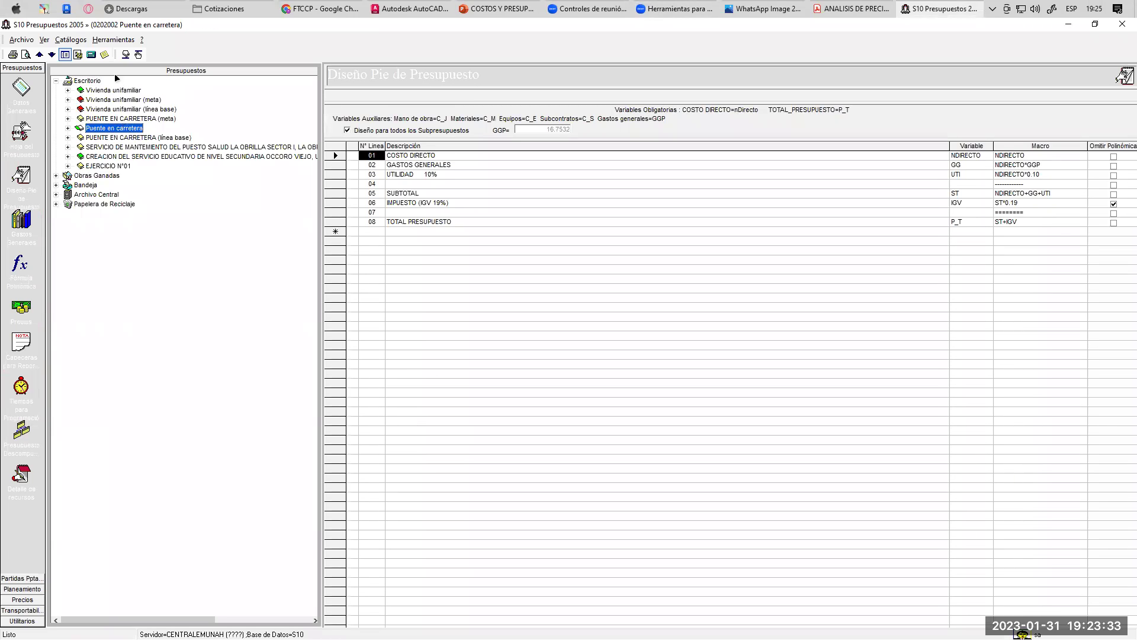
Go through Obras Ganadas, Bandeja and Archivo Central, marking Archivo Central and Papelera de Reciclaje with red pen strokes and removing them.
click(93, 175)
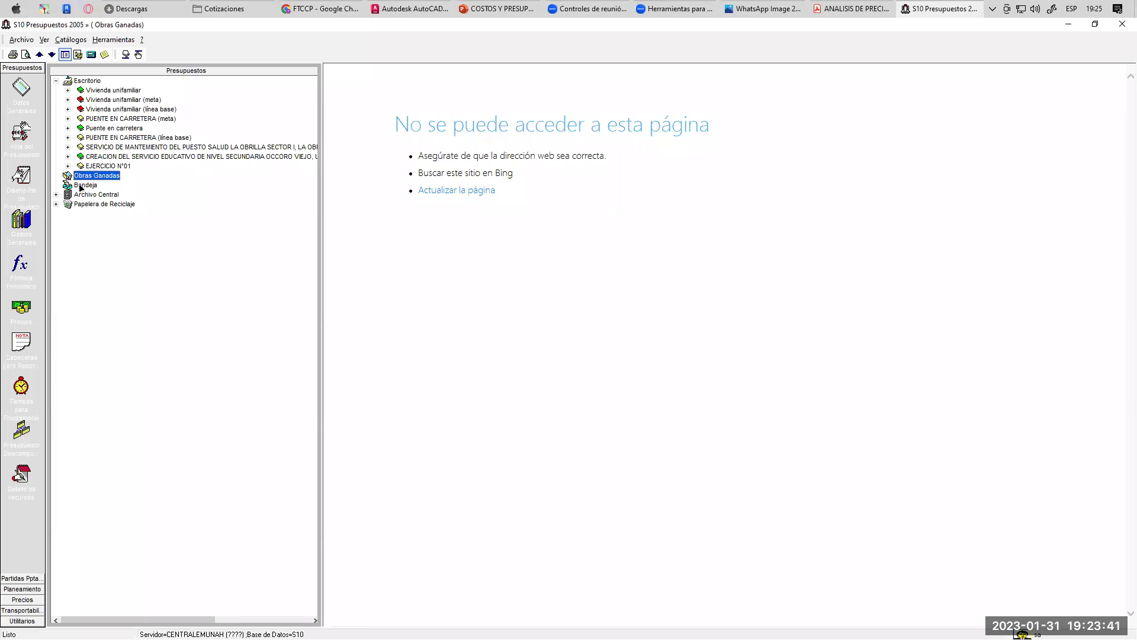
click(83, 187)
click(68, 195)
mouse_move(115, 189)
mouse_down()
mouse_move(67, 189)
mouse_move(95, 191)
mouse_up()
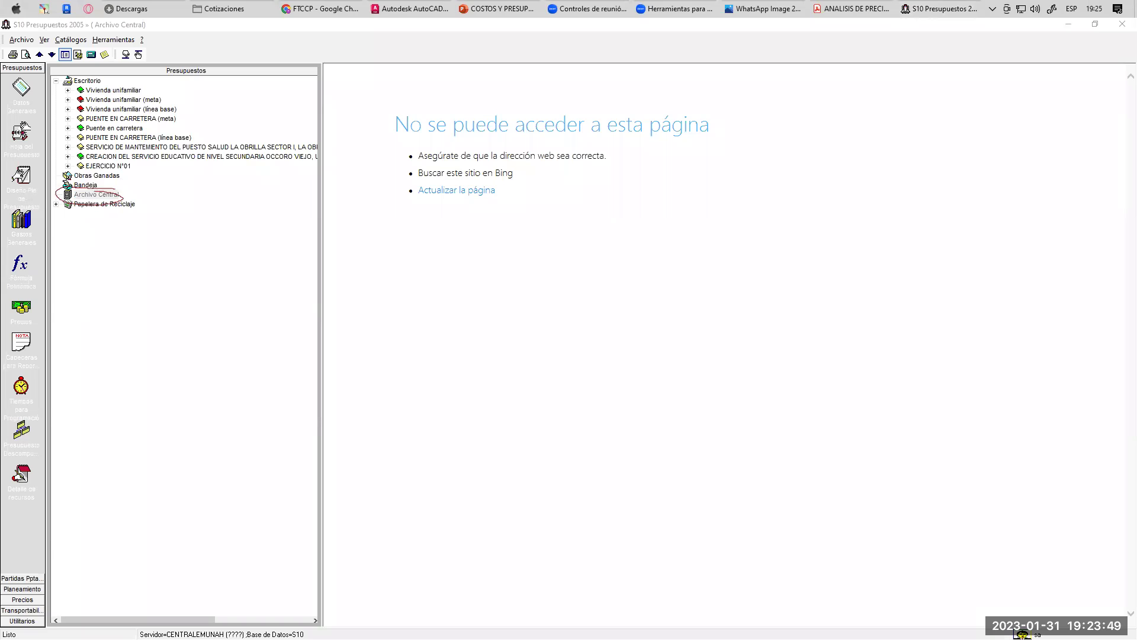
key(ctrl+z)
drag(62, 211, 145, 210)
drag(76, 123, 155, 126)
Dismiss the footer copy for Vivienda unifamiliar (línea base), delete the footer design of PUENTE EN CARRETERA (meta), and reopen that budget.
click(122, 111)
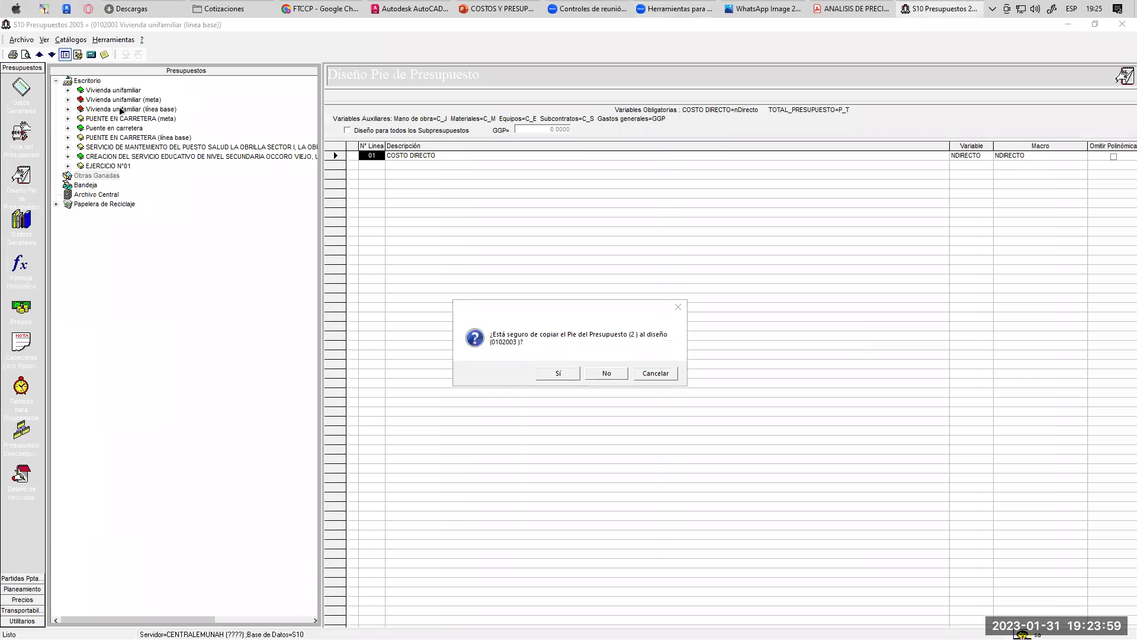
key(Escape)
click(132, 119)
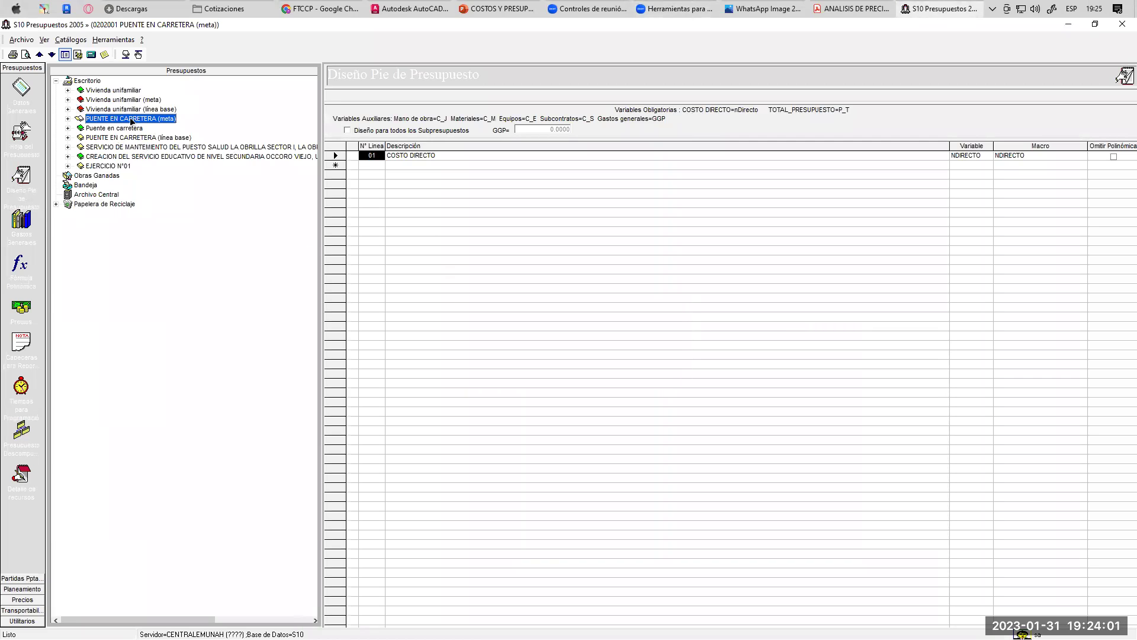
right_click(132, 121)
click(171, 153)
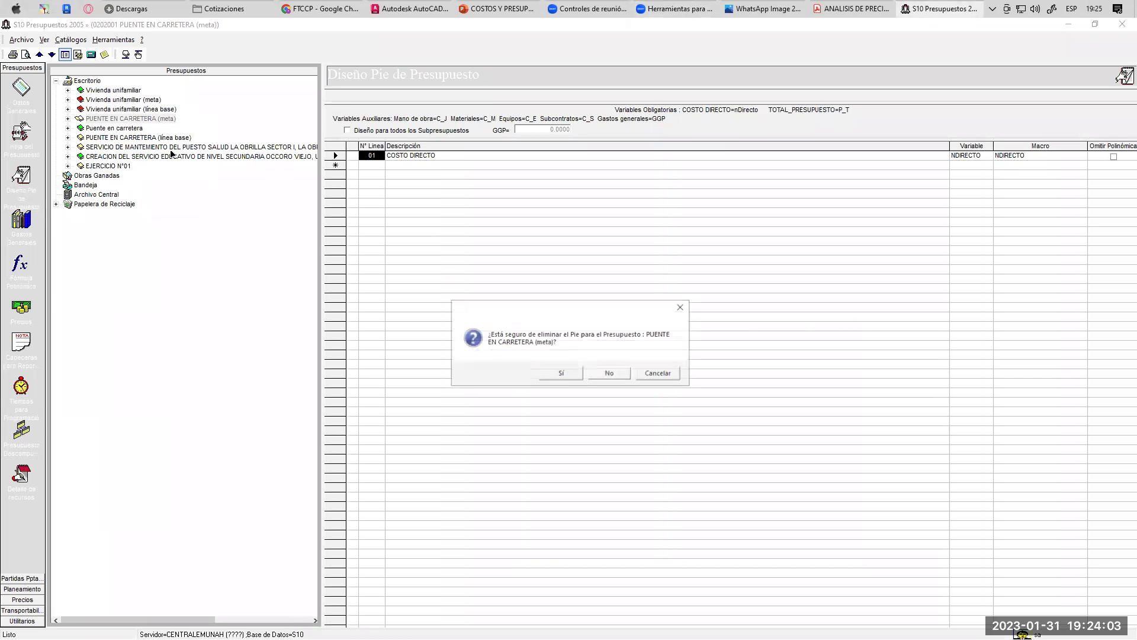
click(558, 374)
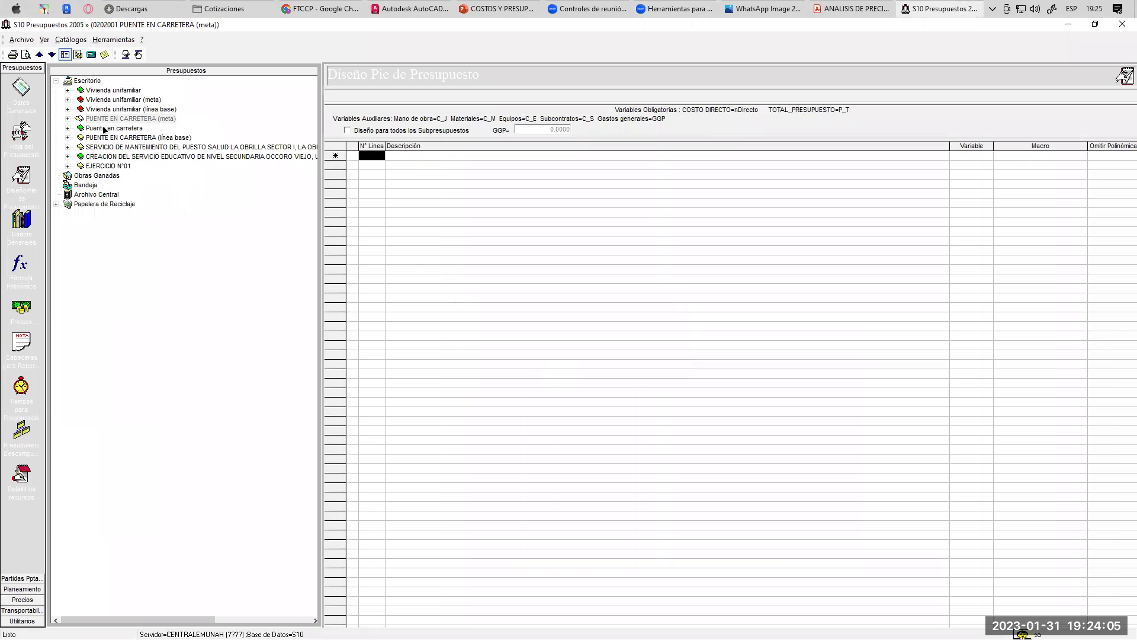
click(133, 157)
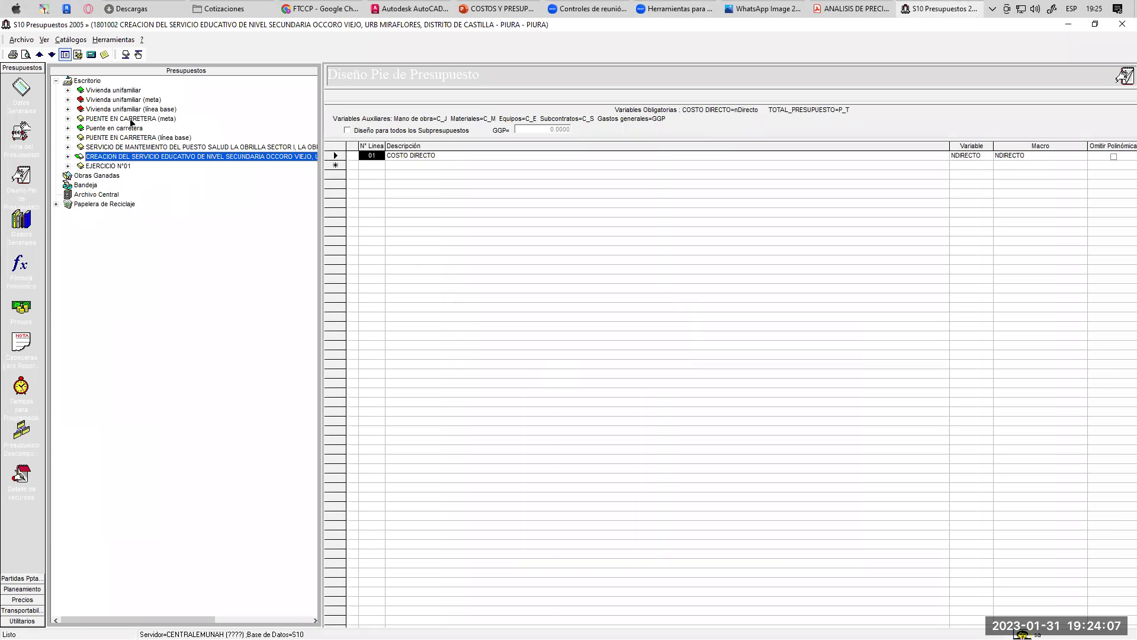
click(129, 121)
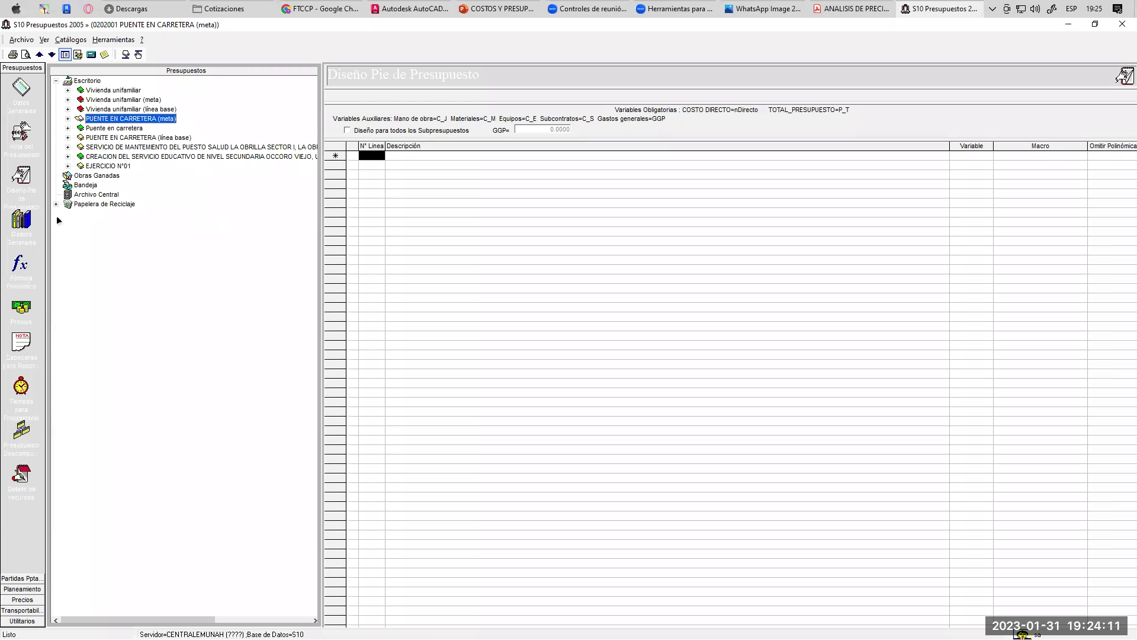
Expand Papelera de Reciclaje, browse its deleted budgets, view the restore and delete options of the last one, and return to Vivienda unifamiliar.
click(90, 204)
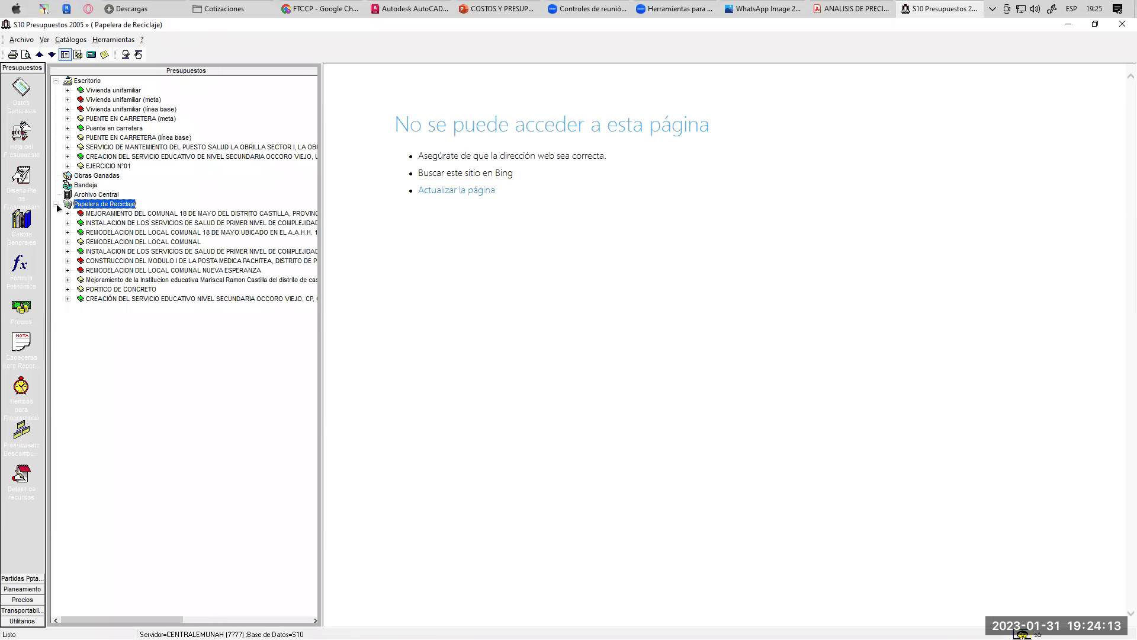
click(98, 213)
click(126, 233)
click(125, 242)
click(125, 252)
click(124, 261)
click(121, 271)
click(118, 290)
click(119, 299)
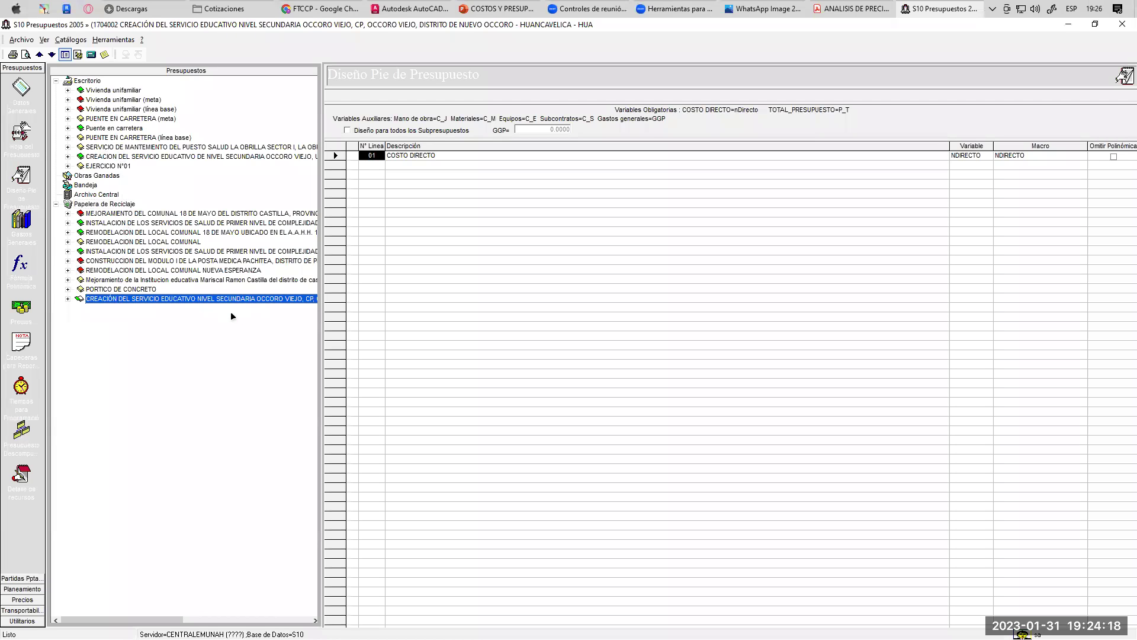
right_click(137, 299)
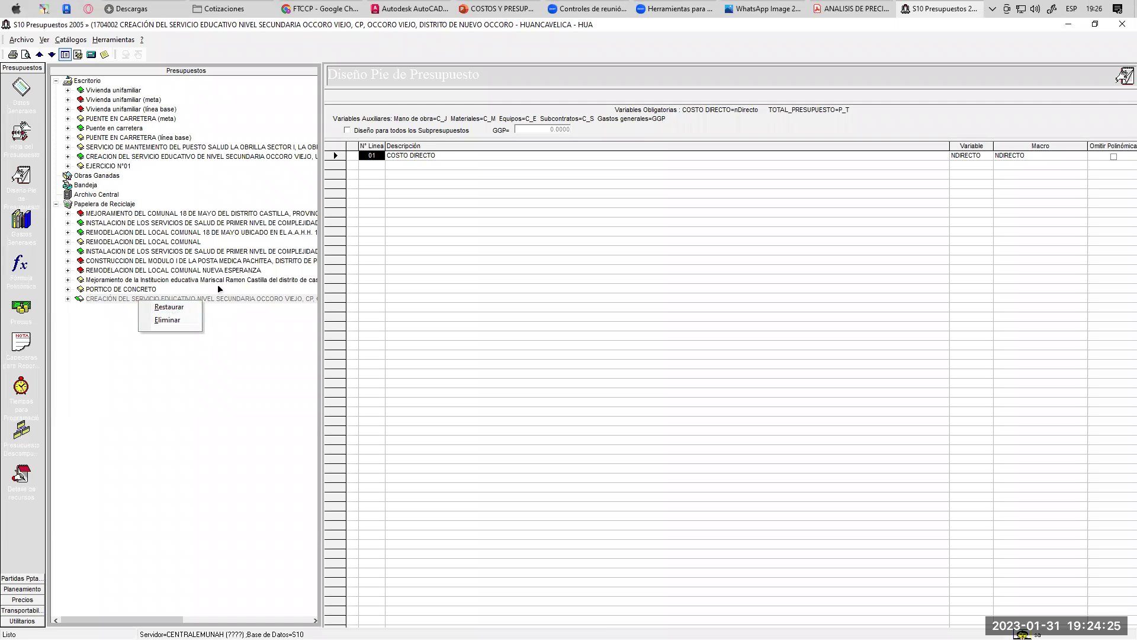
click(137, 91)
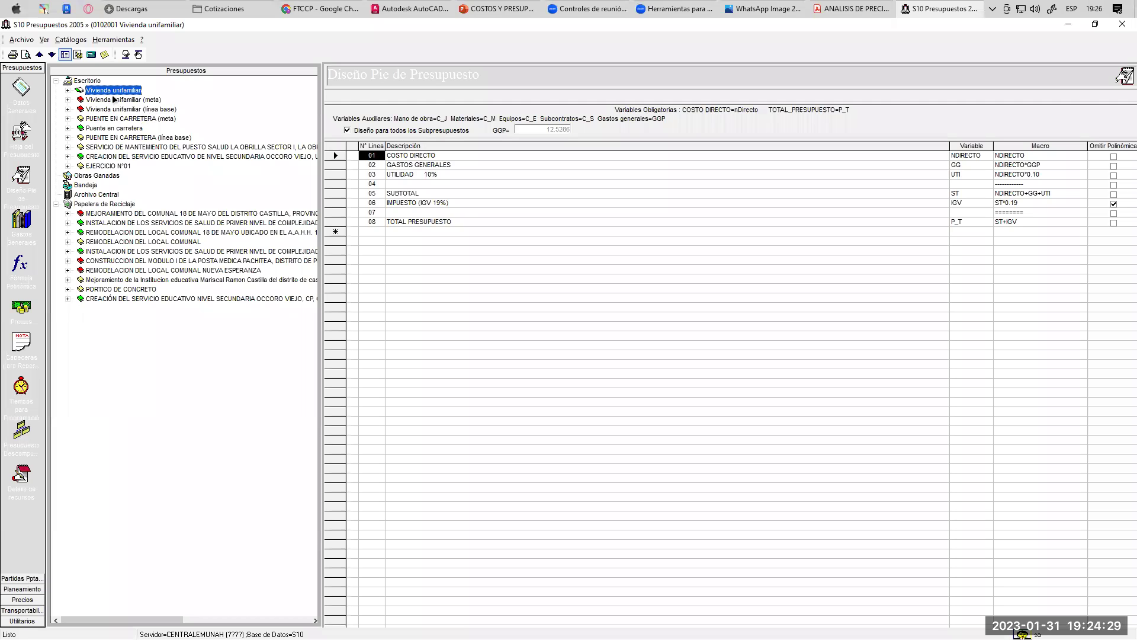
Permanently delete the CREACIÓN DEL SERVICIO EDUCATIVO NIVEL SECUNDARIA OCCORO VIEJO budget from Papelera de Reciclaje.
click(93, 205)
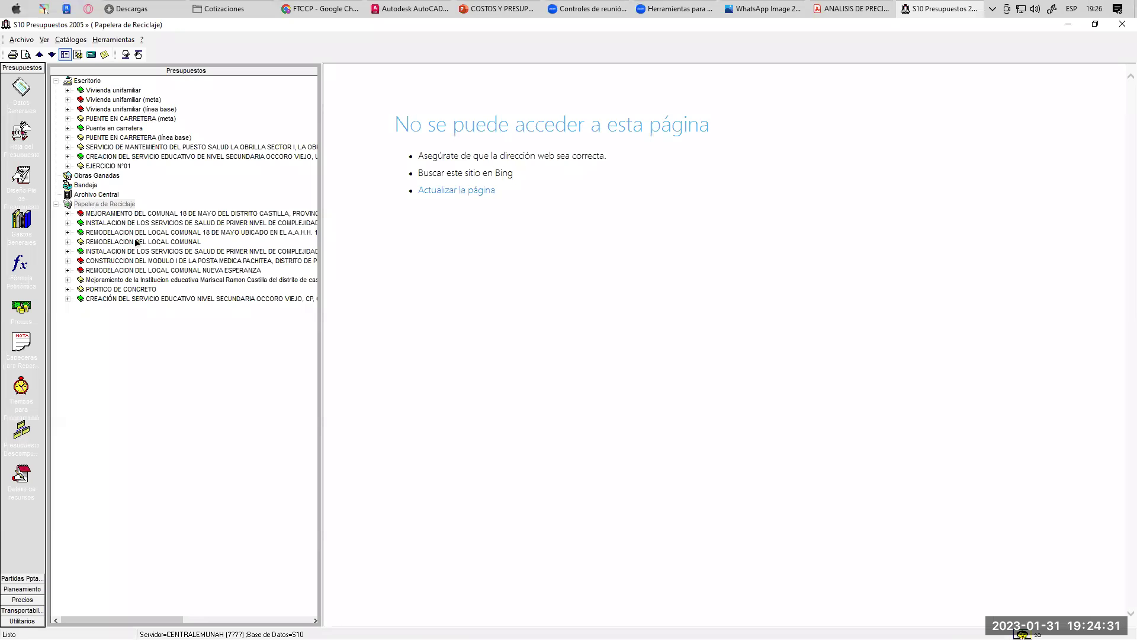
click(107, 298)
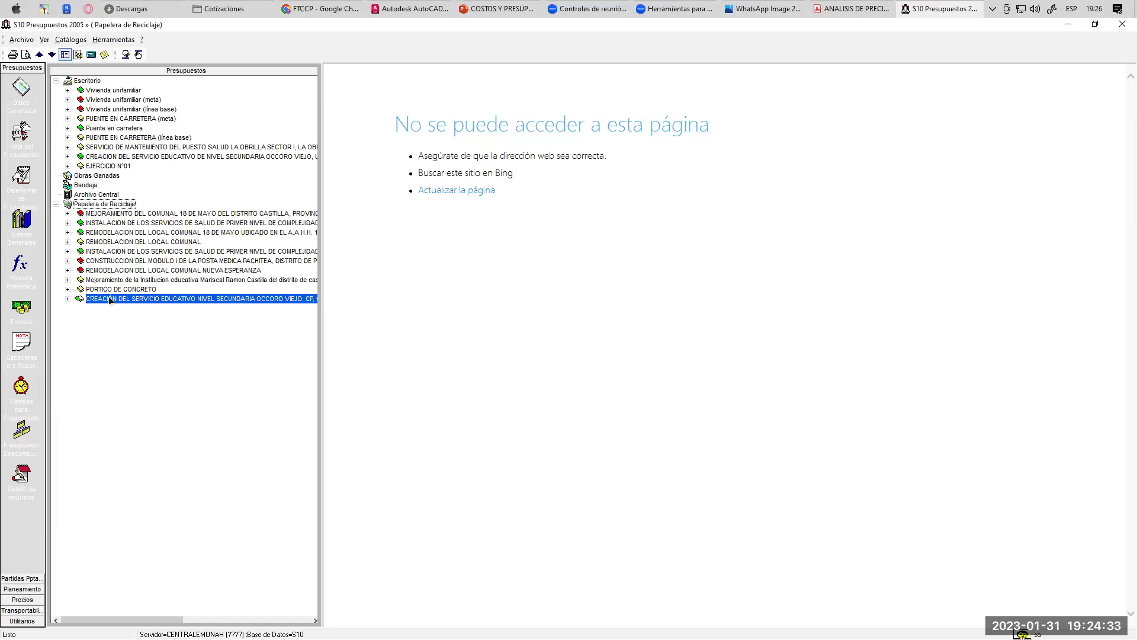
right_click(105, 299)
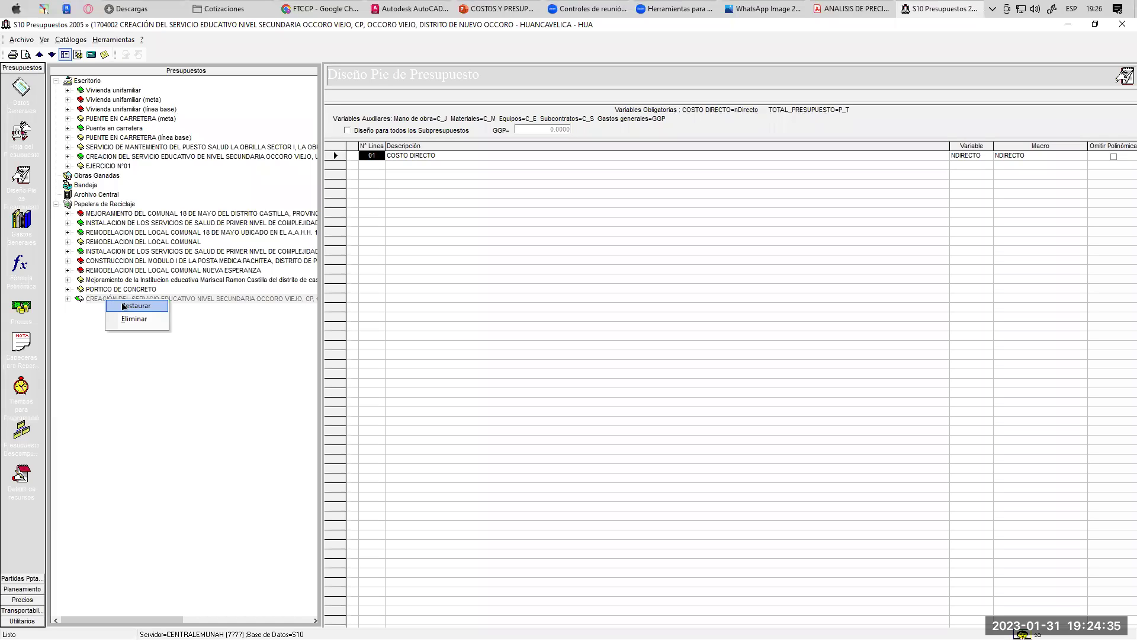
click(132, 320)
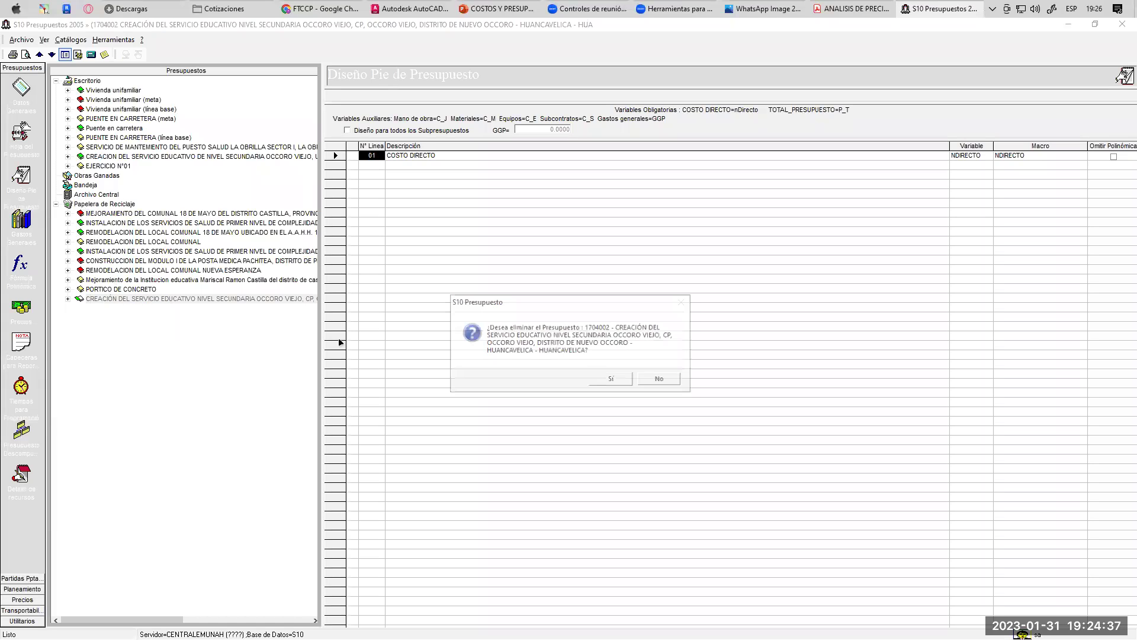
click(610, 380)
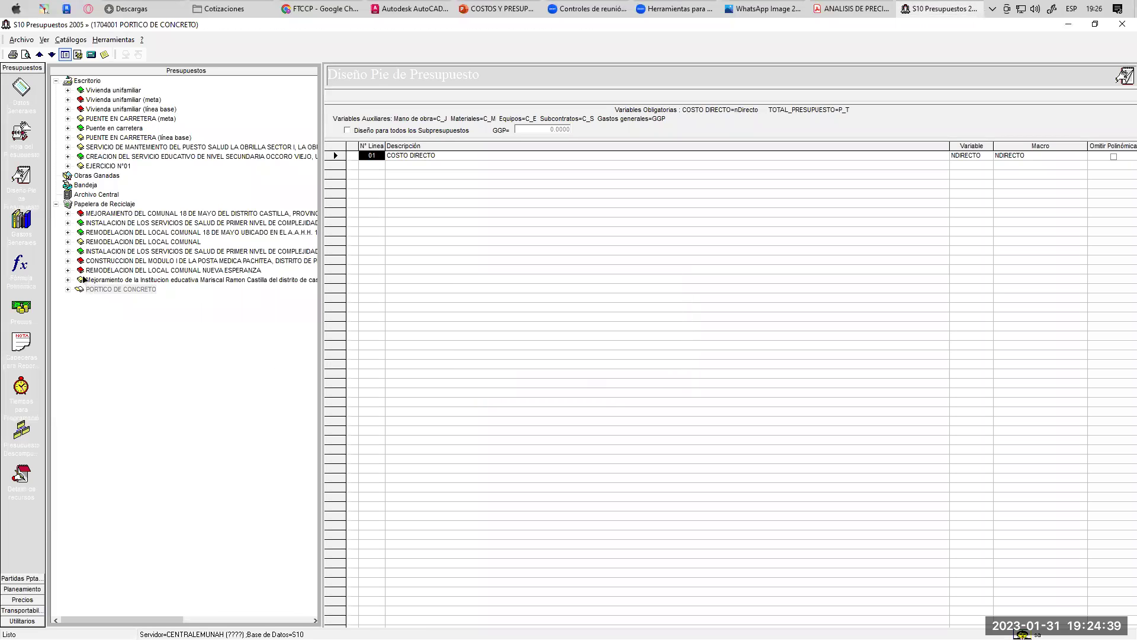
View PORTICO DE CONCRETO, Vivienda unifamiliar and the deleted MEJORAMIENTO DEL COMUNAL 18 DE MAYO, collapse Papelera de Reciclaje, and select Escritorio.
click(102, 291)
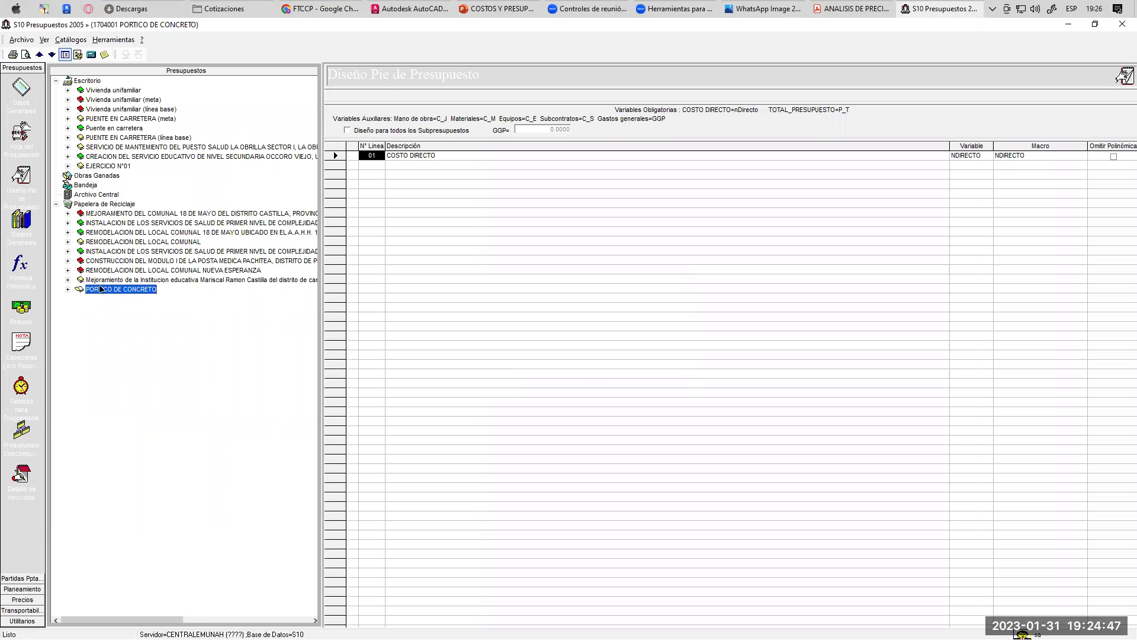
click(95, 90)
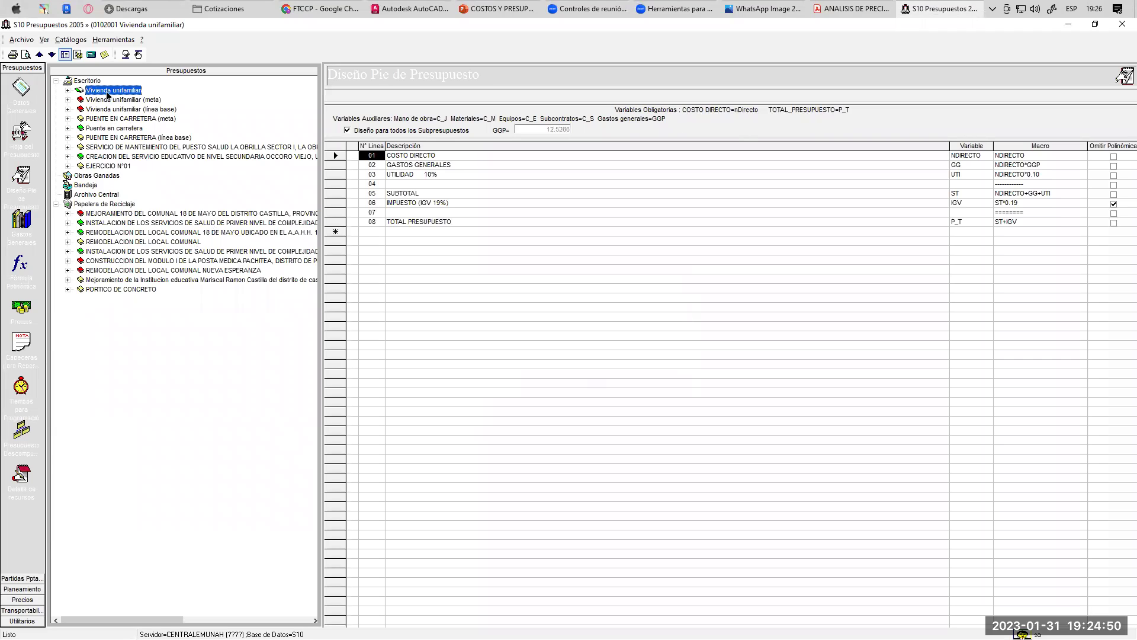
click(93, 214)
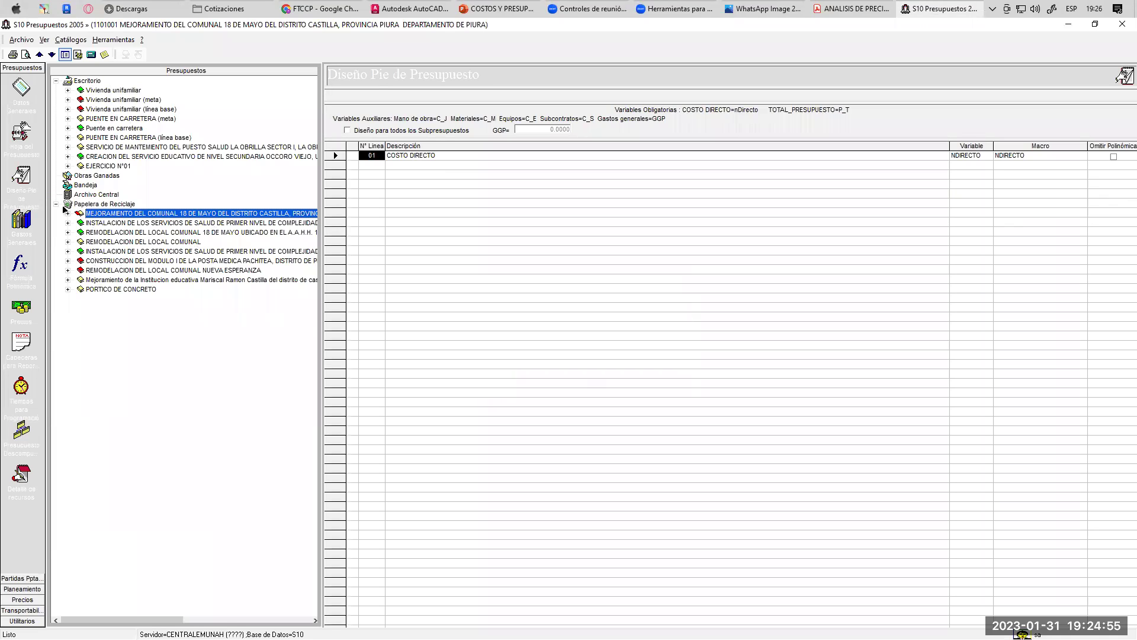
click(62, 206)
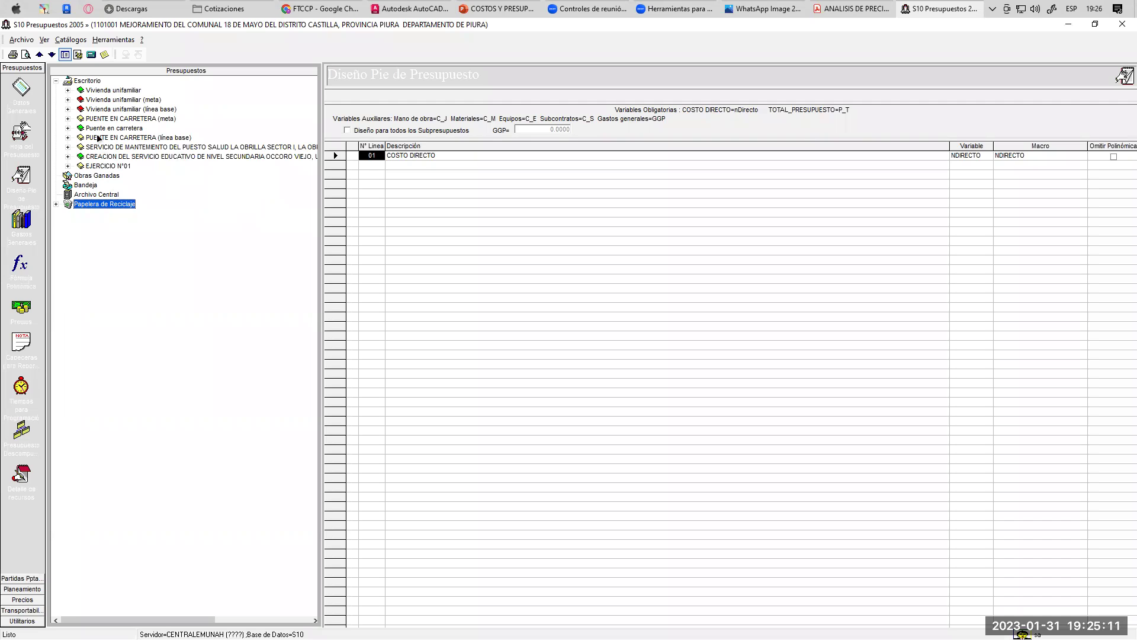
click(88, 81)
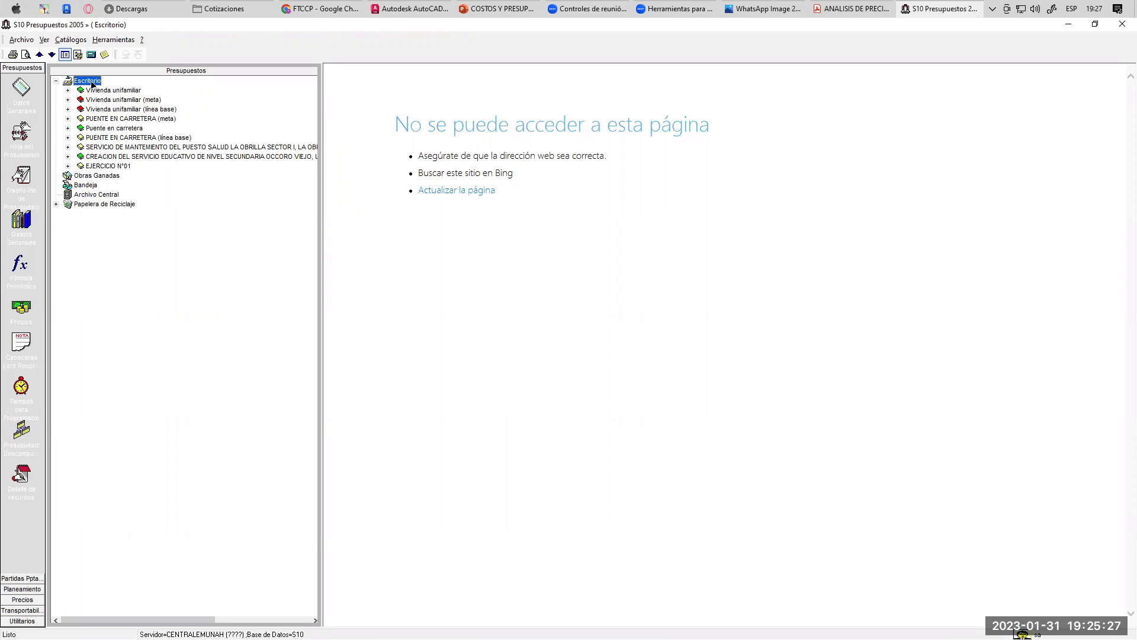
Reopen Papelera de Reciclaje, view the restore and delete options of MEJORAMIENTO DEL COMUNAL 18 DE MAYO, and collapse the folder again.
click(56, 204)
click(97, 215)
right_click(96, 214)
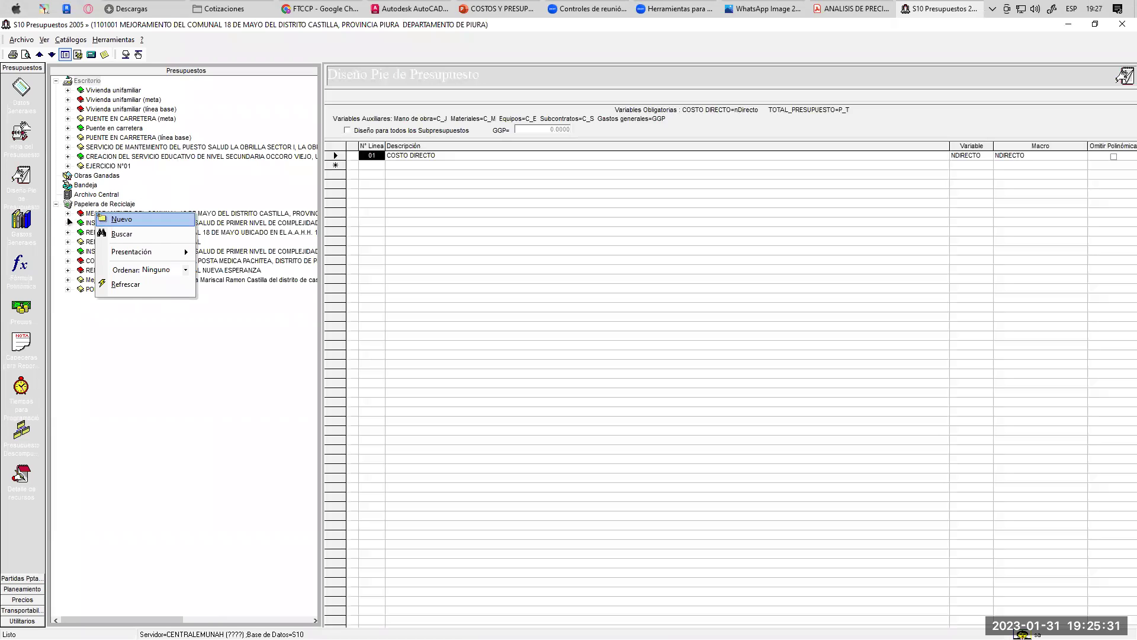
click(102, 219)
right_click(102, 220)
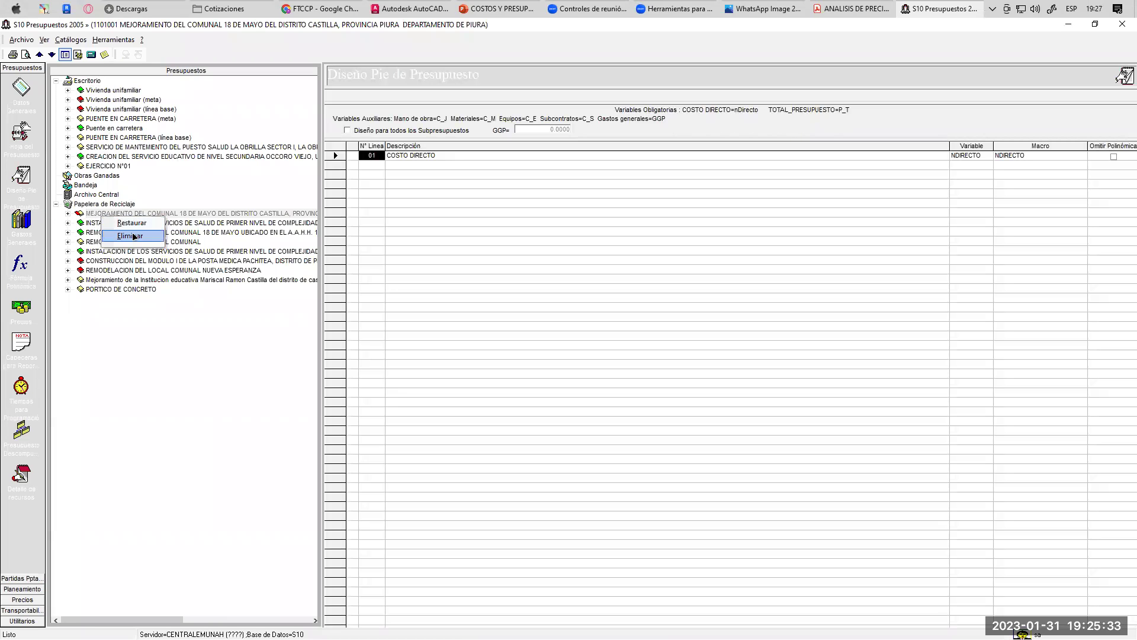
click(135, 223)
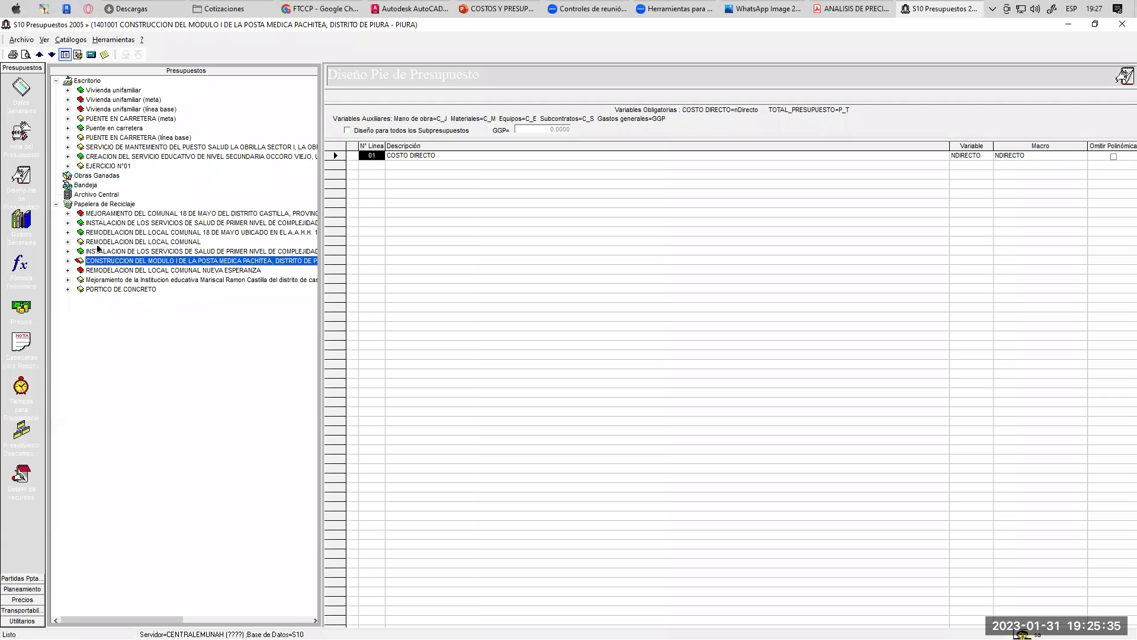
click(56, 204)
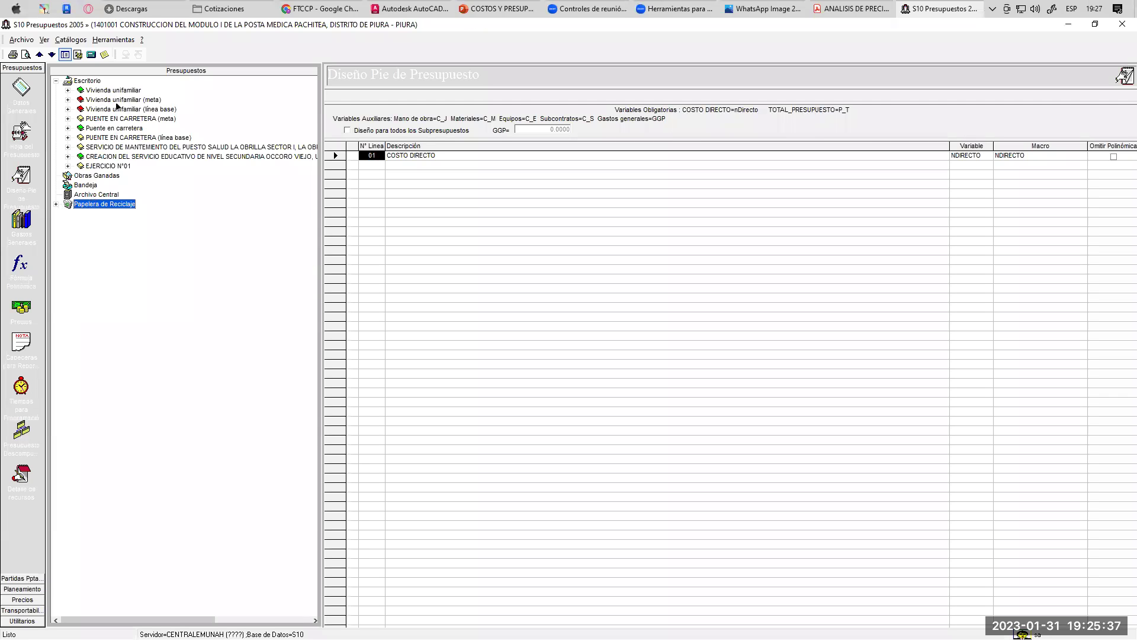
Expand Papelera de Reciclaje, view the restore and delete options of a deleted INSTALACION DE LOS SERVICIOS DE SALUD budget, and select Puente en carretera in Escritorio.
click(56, 204)
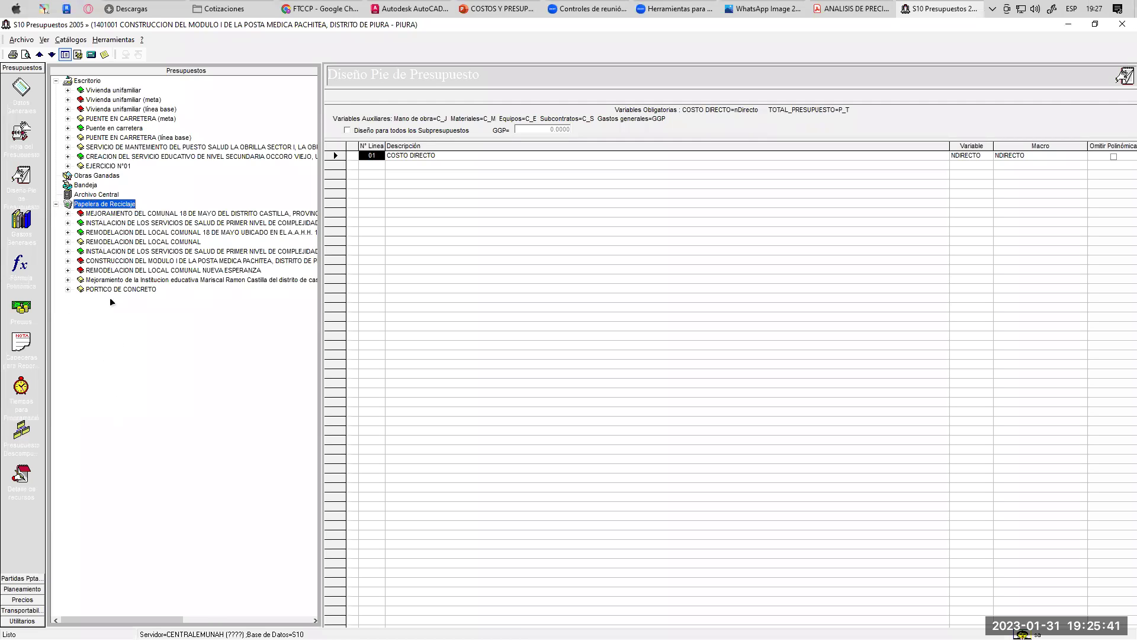
right_click(132, 223)
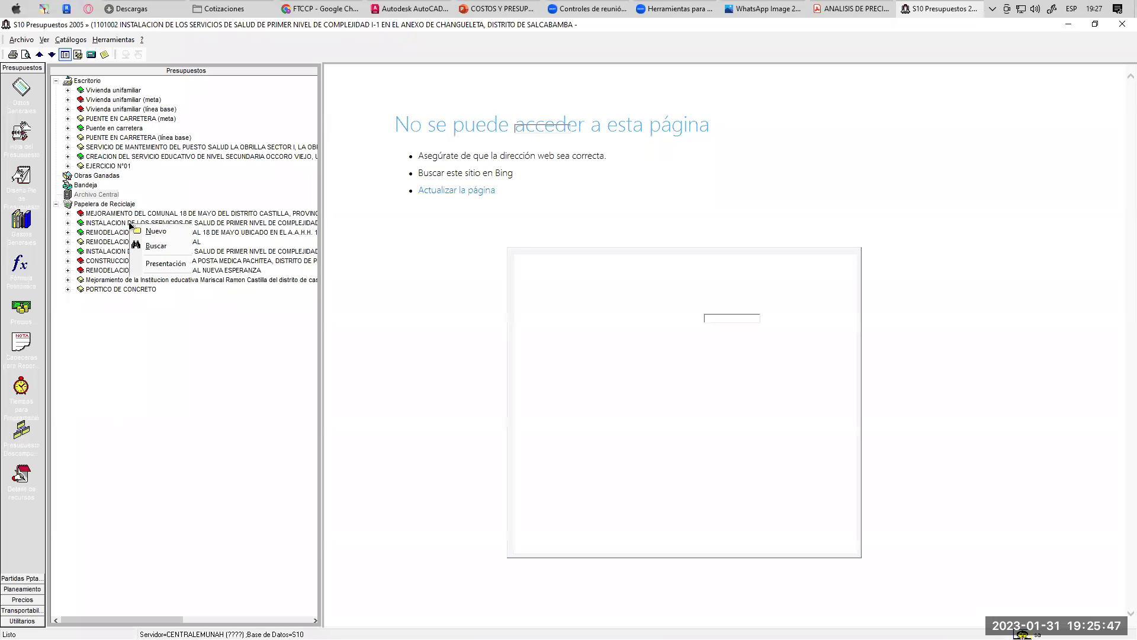
click(113, 251)
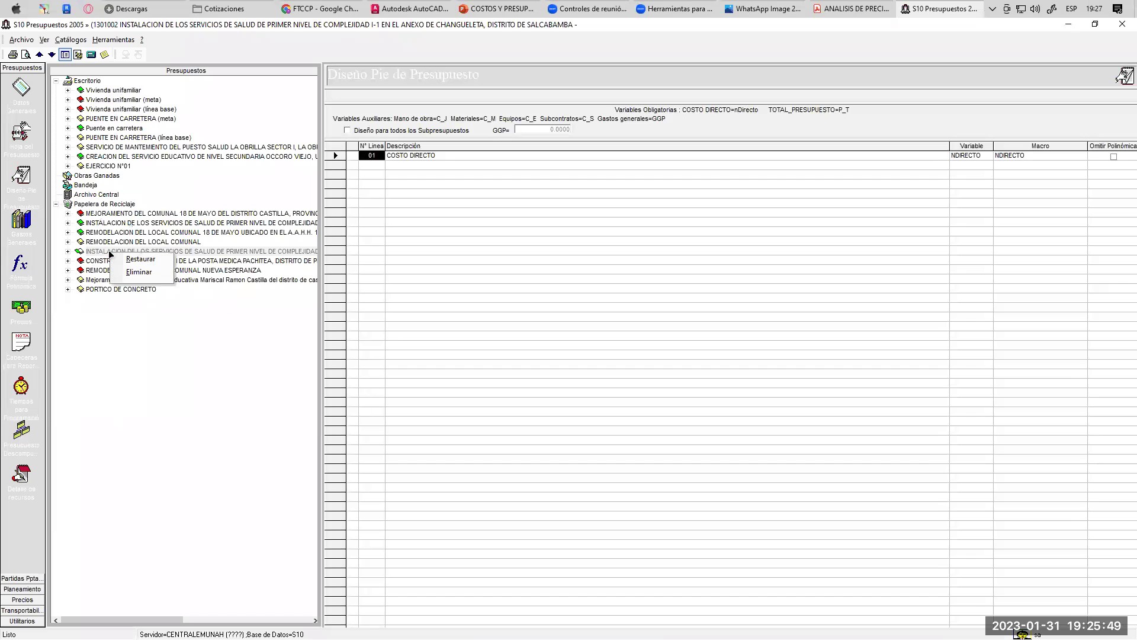
click(142, 129)
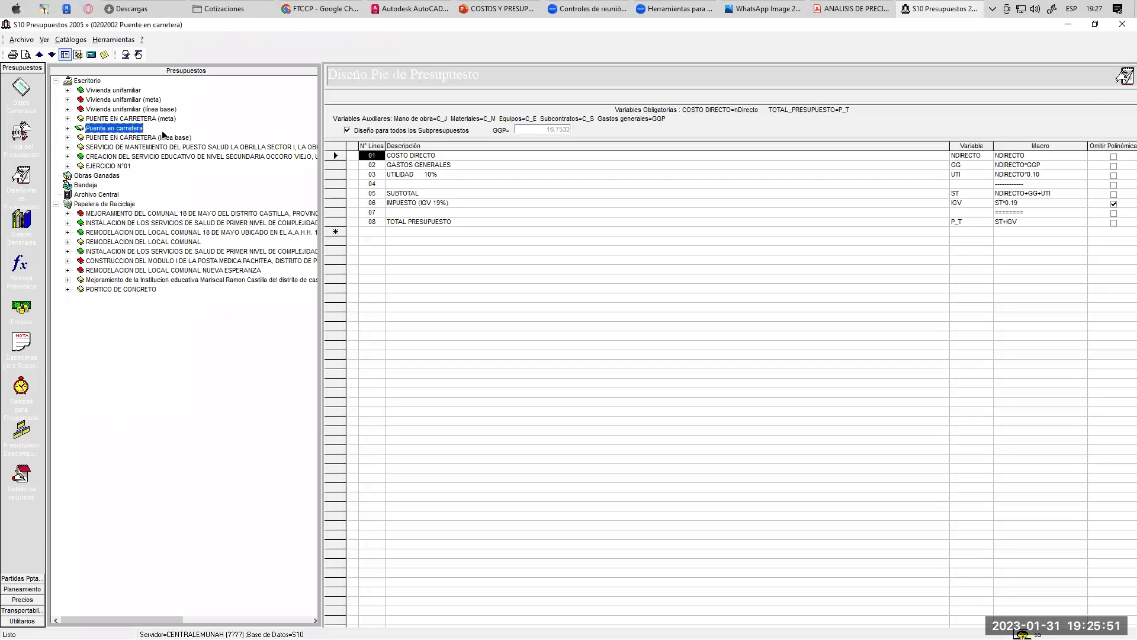
View the options available for Escritorio, including Nuevo, and display the Datos Generales of Puente en carretera.
right_click(89, 83)
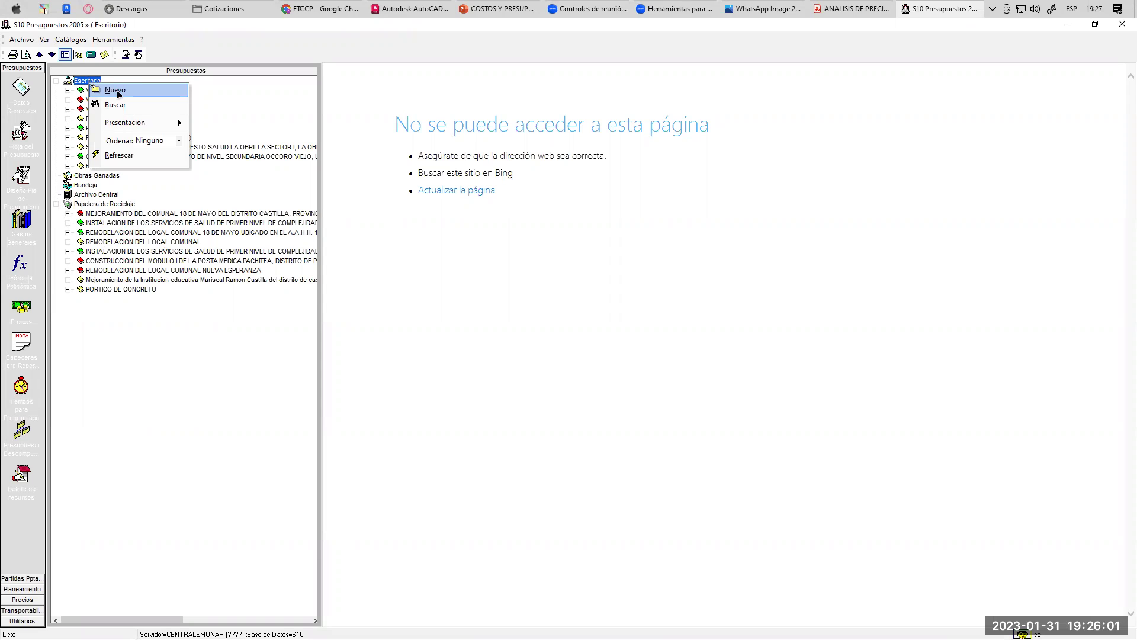
click(118, 92)
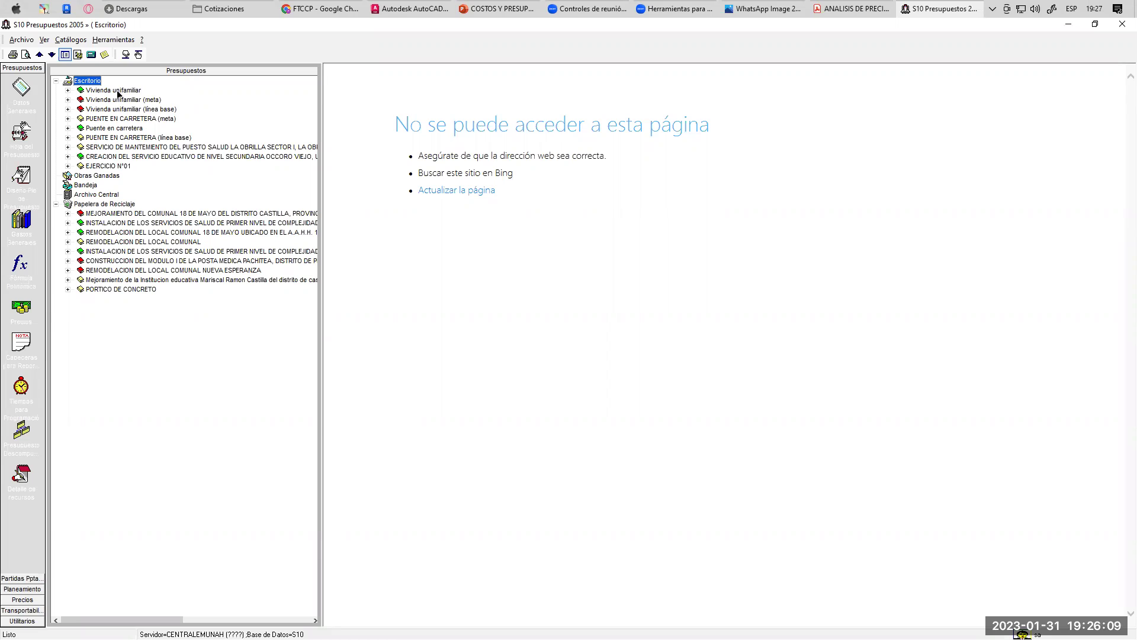
click(20, 91)
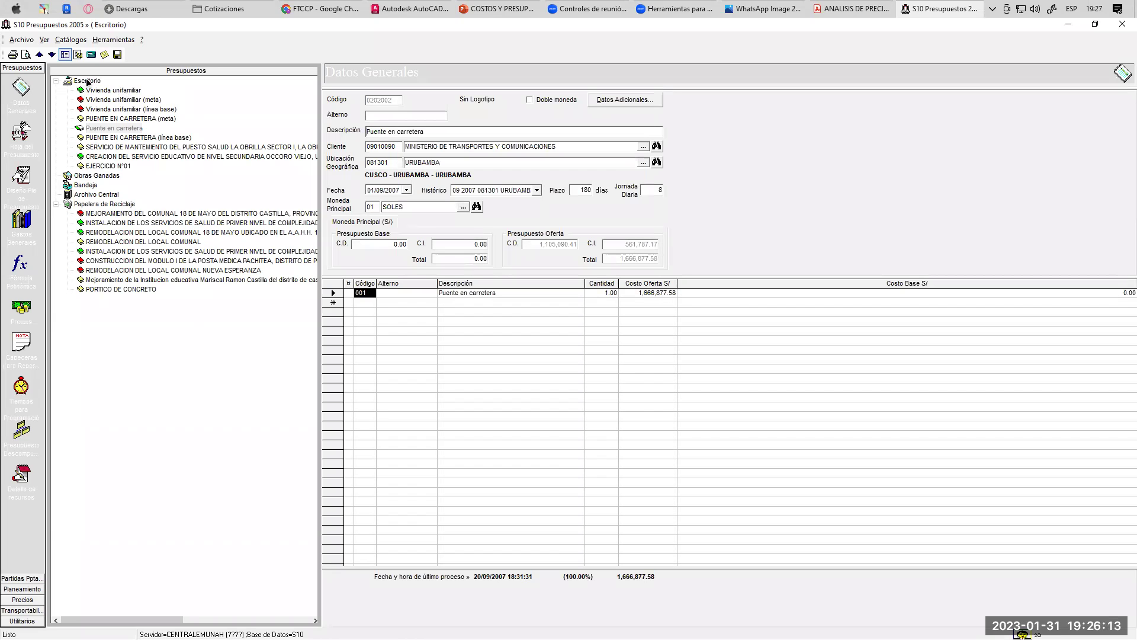
Open the Catálogo de Presupuestos from Escritorio and move its window higher up over the empty work area.
click(87, 83)
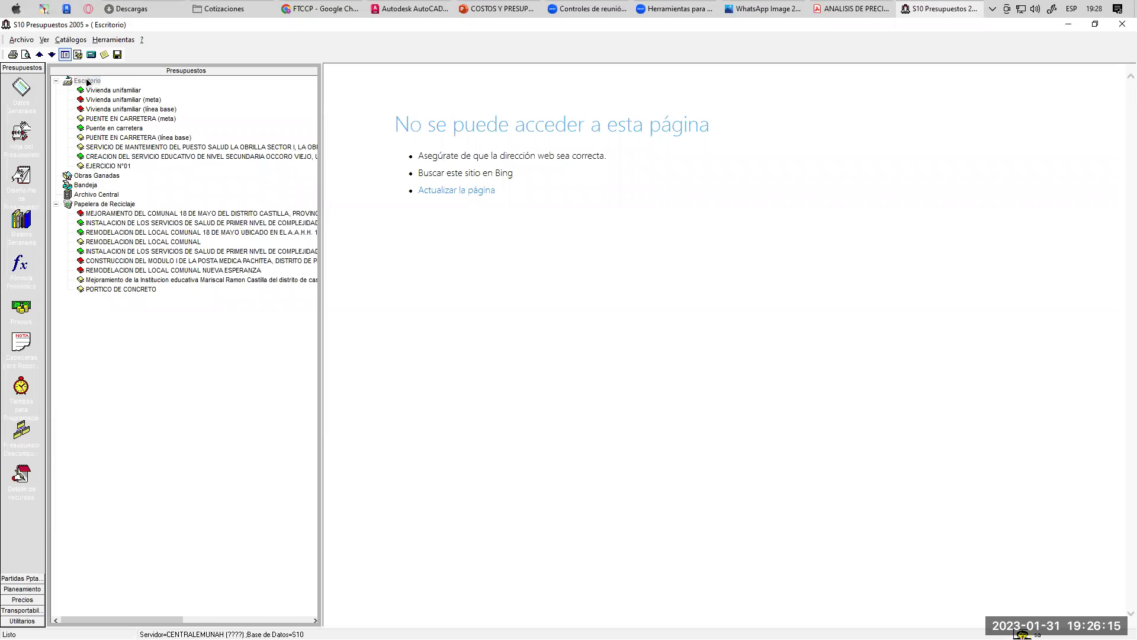
right_click(87, 83)
key(Escape)
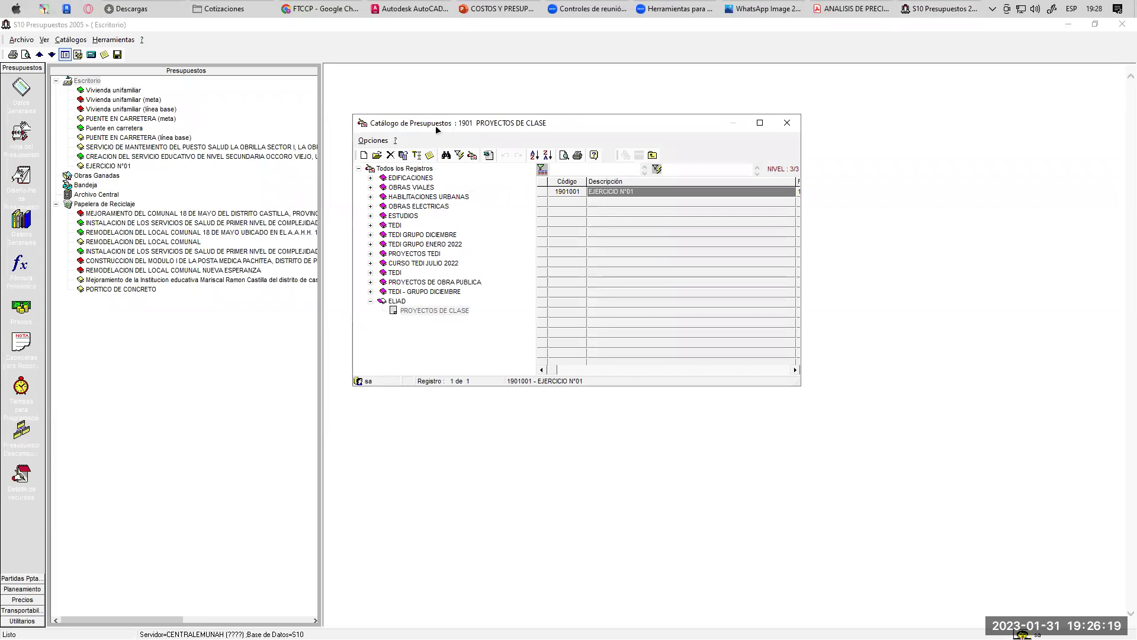
drag(436, 126, 462, 88)
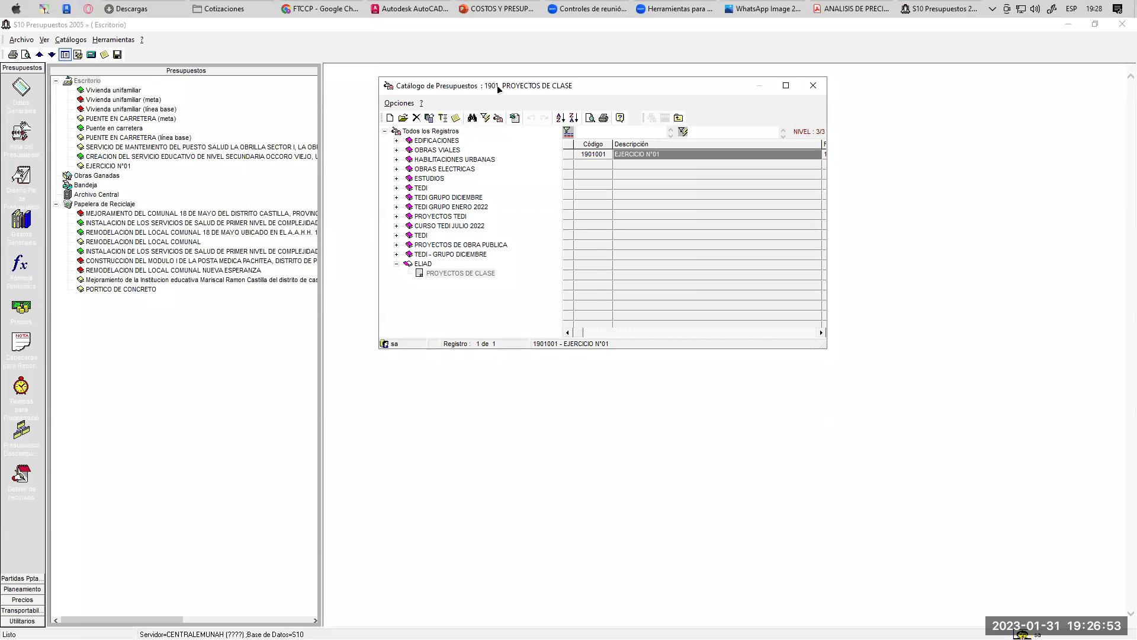
drag(503, 89, 486, 71)
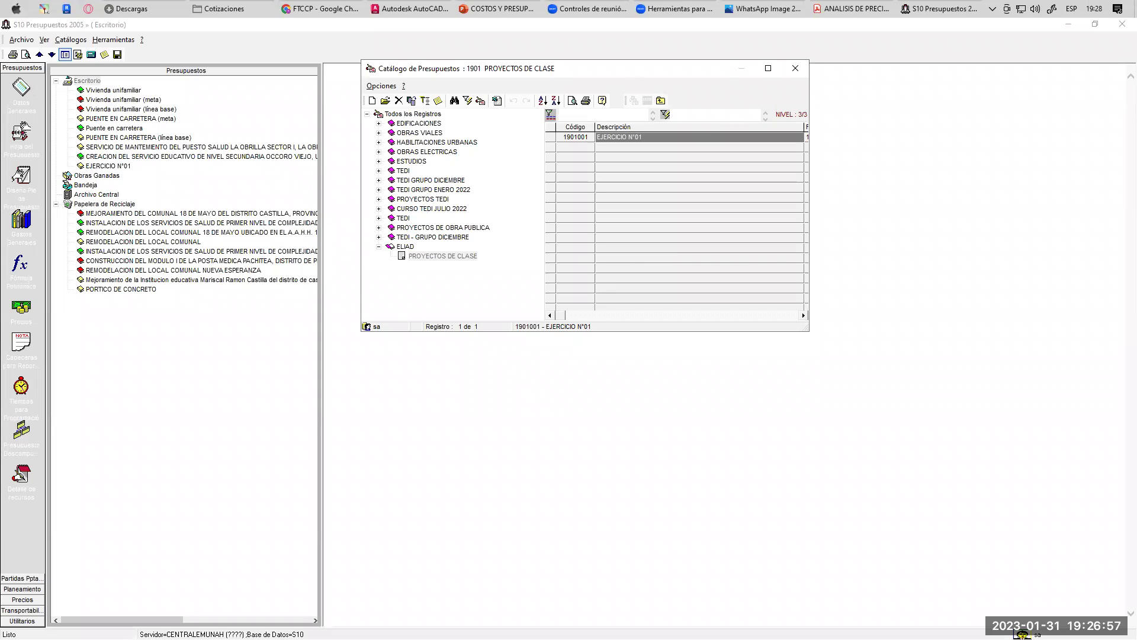
mouse_move(79, 74)
mouse_down()
mouse_move(73, 86)
mouse_move(110, 110)
mouse_move(155, 53)
mouse_move(324, 29)
mouse_move(525, 77)
mouse_up()
mouse_move(379, 73)
mouse_down()
mouse_move(449, 72)
mouse_move(372, 71)
mouse_move(379, 59)
mouse_up()
mouse_move(570, 126)
mouse_down()
mouse_move(565, 138)
mouse_move(231, 140)
mouse_up()
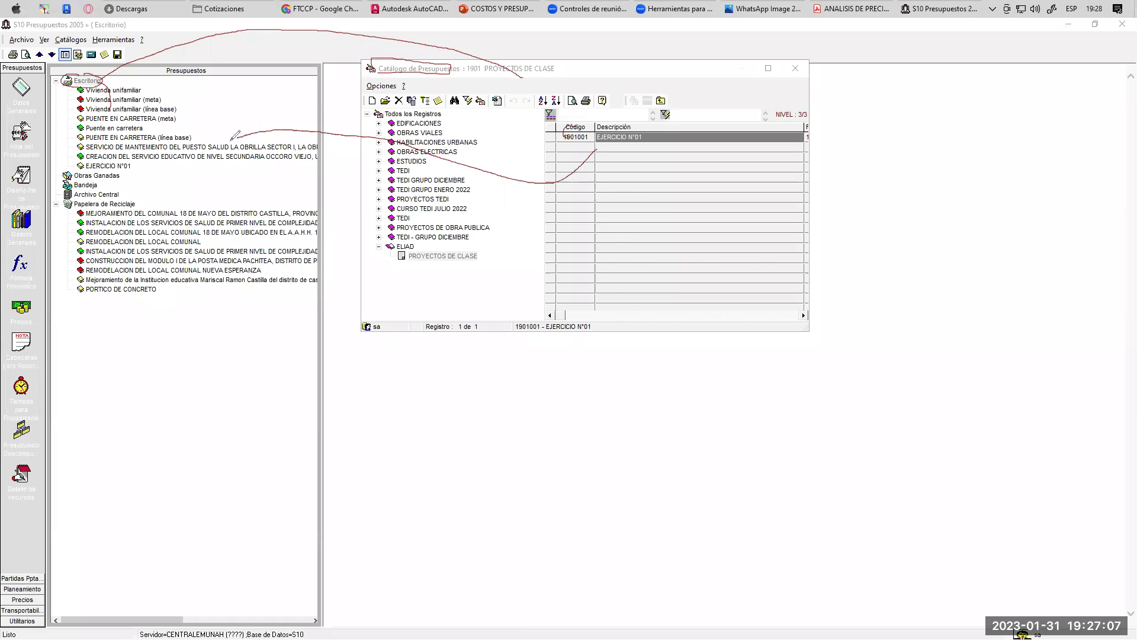
mouse_move(92, 147)
mouse_down()
mouse_move(89, 161)
mouse_move(116, 164)
mouse_up()
key(Escape)
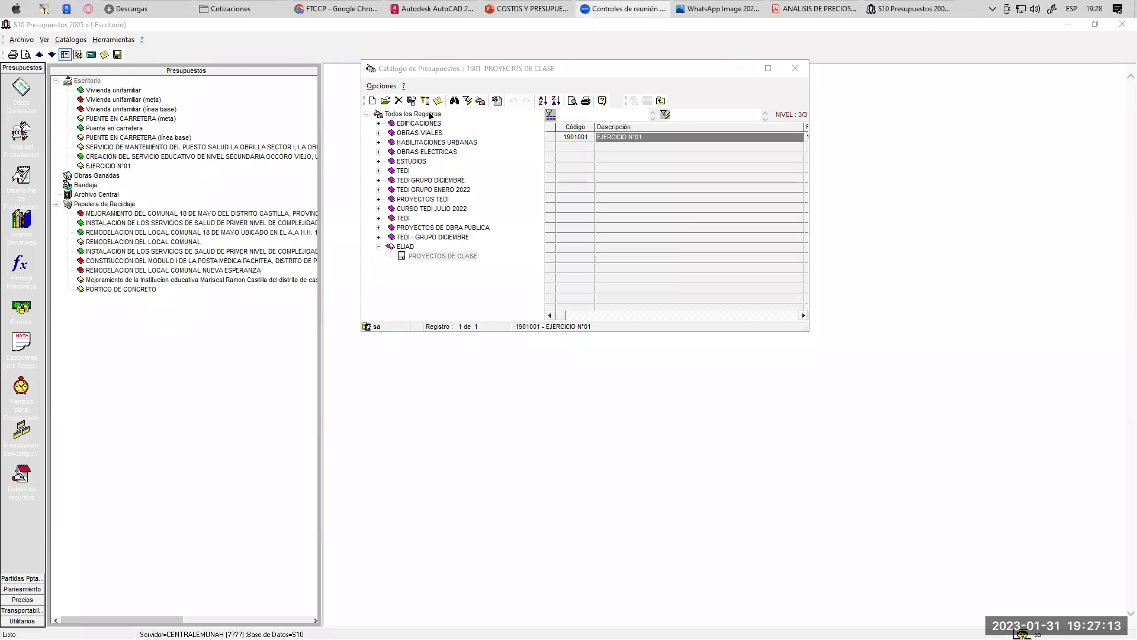
Expand EDIFICACIONES and OBRAS VIALES in the budget catalog to view their subgroups, then collapse both groups.
click(378, 123)
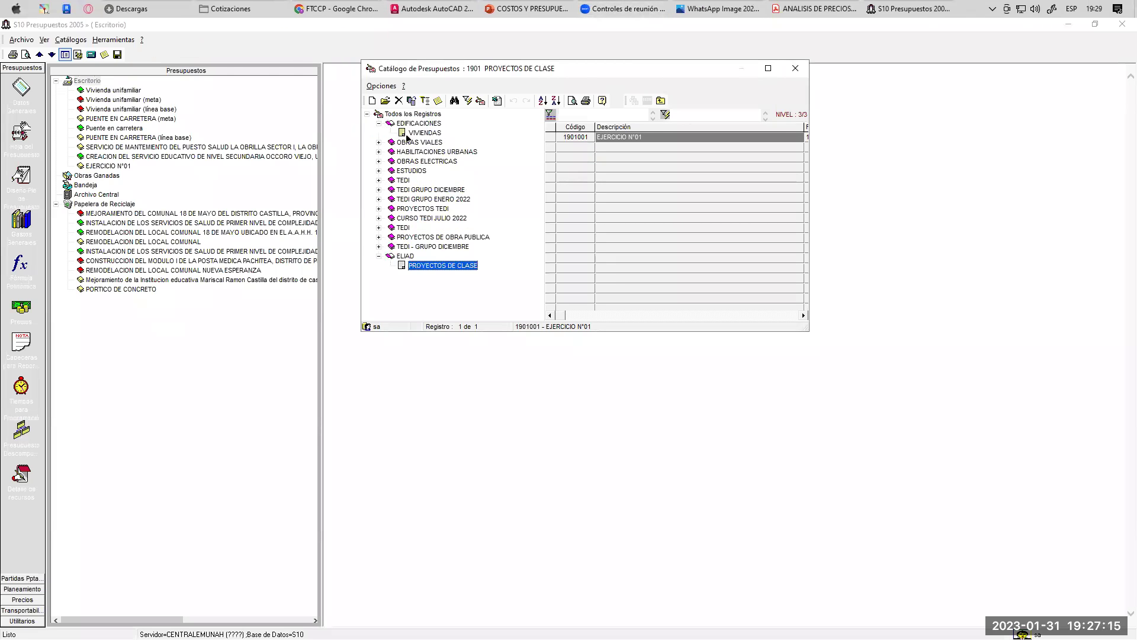
click(378, 143)
click(417, 153)
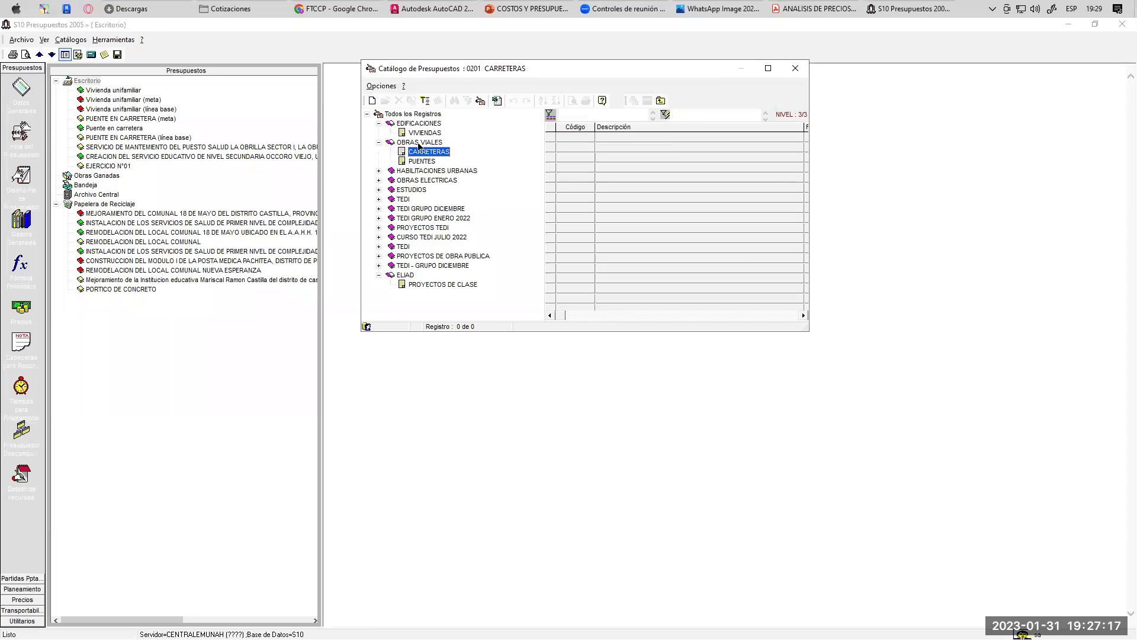
click(378, 143)
click(379, 123)
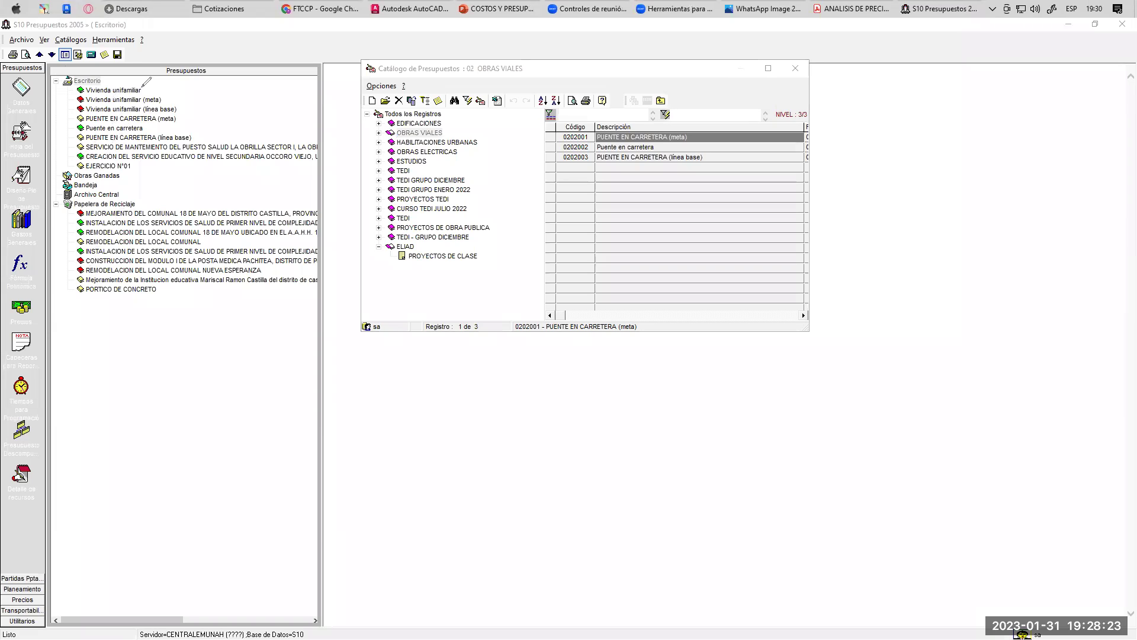
mouse_move(16, 74)
mouse_down()
mouse_move(37, 89)
mouse_move(23, 76)
mouse_up()
mouse_move(15, 121)
mouse_down()
mouse_move(8, 140)
mouse_move(36, 126)
mouse_up()
mouse_move(135, 156)
mouse_down()
mouse_move(75, 160)
mouse_move(119, 174)
mouse_move(133, 155)
mouse_move(142, 168)
mouse_up()
drag(616, 137, 572, 141)
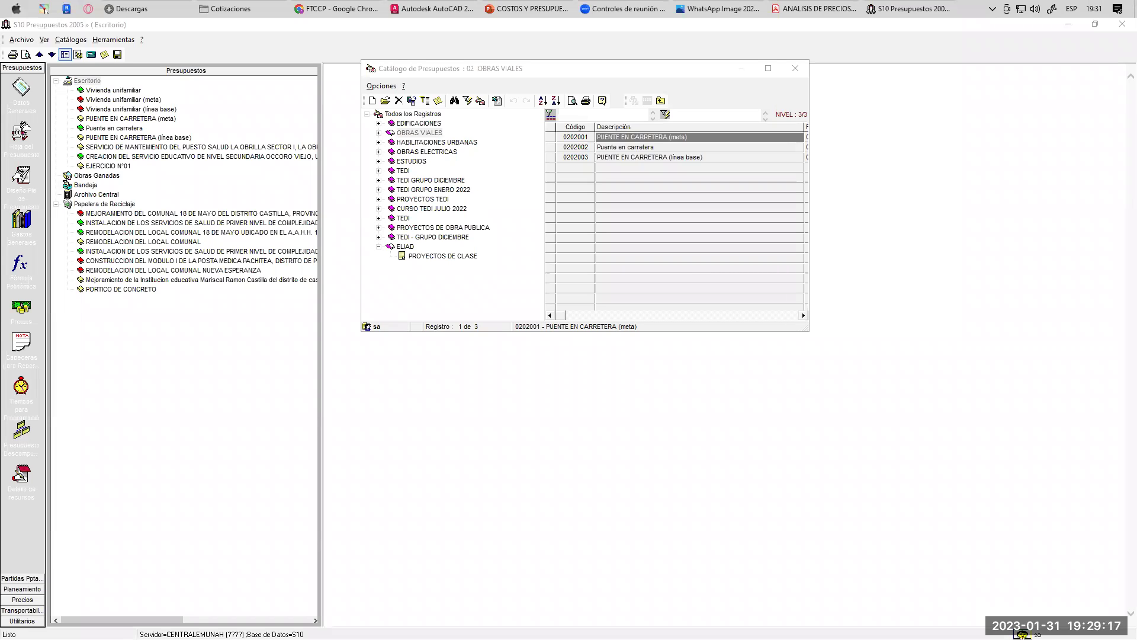
Switch to the COSTOS Y PRESUPUESTOS EN EDIFICACIONES presentation in PowerPoint, skim its slides, go back to the title slide, and return to S10.
click(528, 9)
click(100, 204)
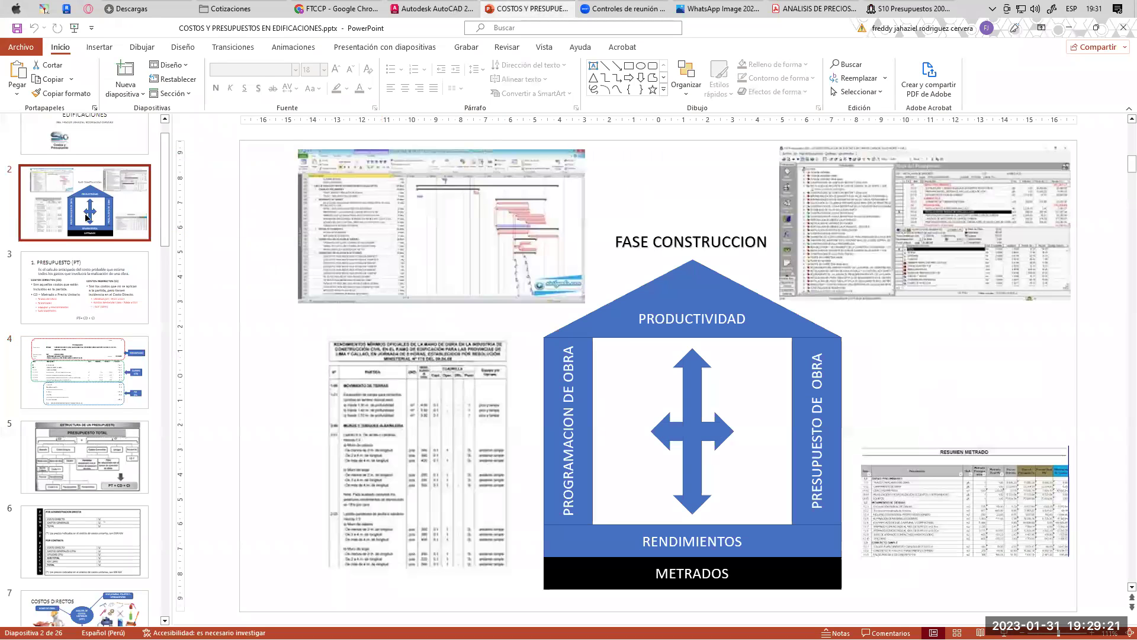
scroll(62, 398, down, 10)
scroll(62, 337, down, 2)
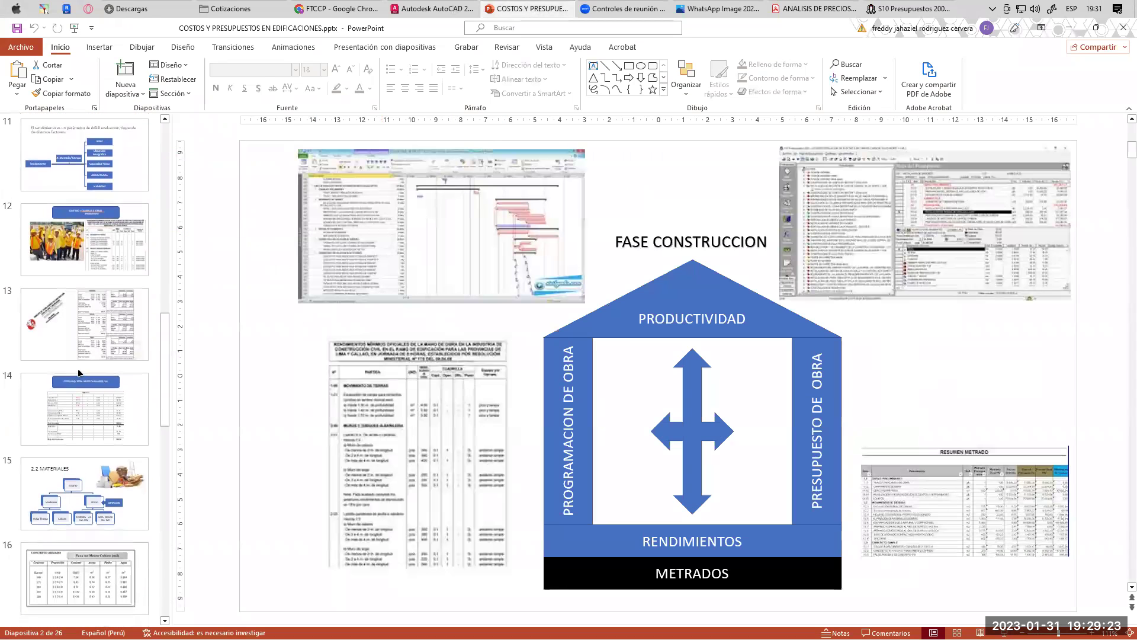
scroll(98, 305, up, 3)
scroll(112, 265, down, 4)
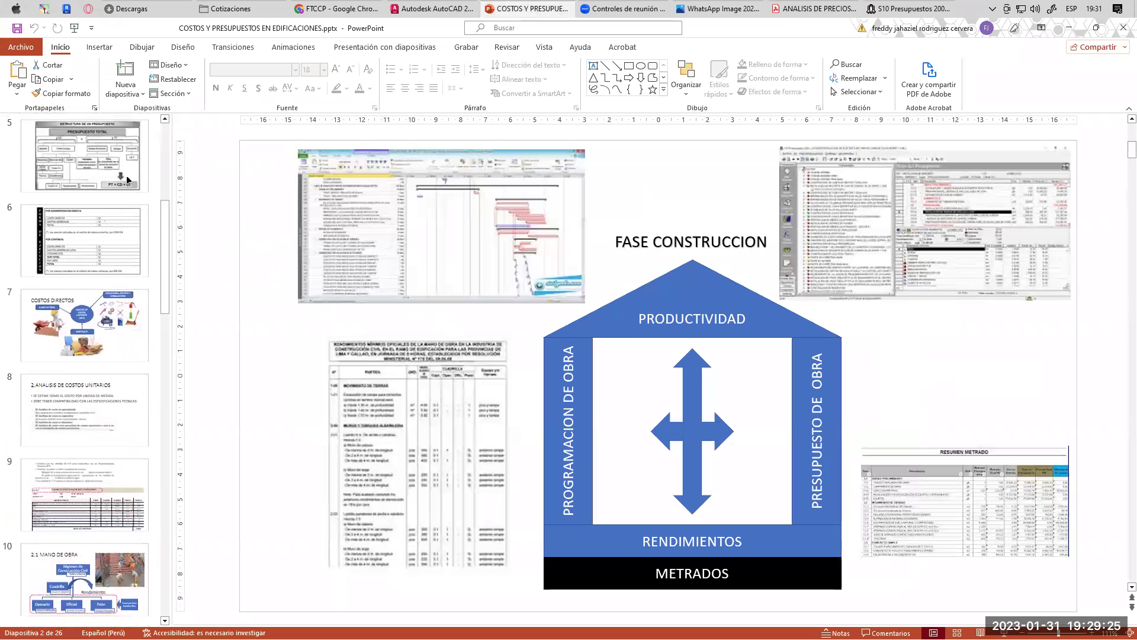
scroll(76, 392, down, 8)
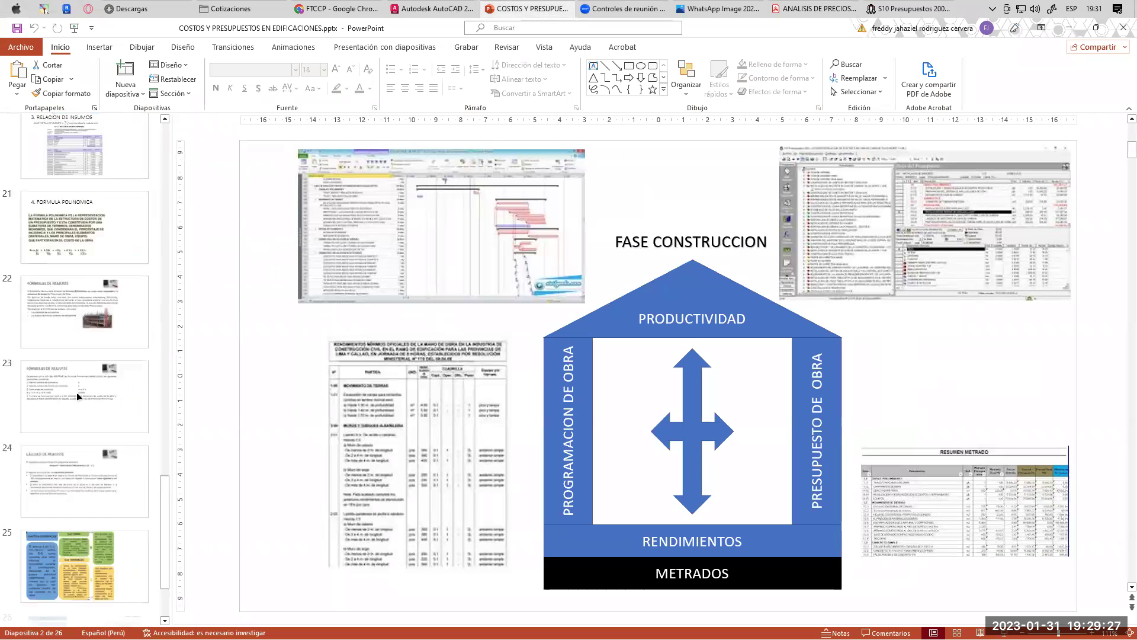
key(Home)
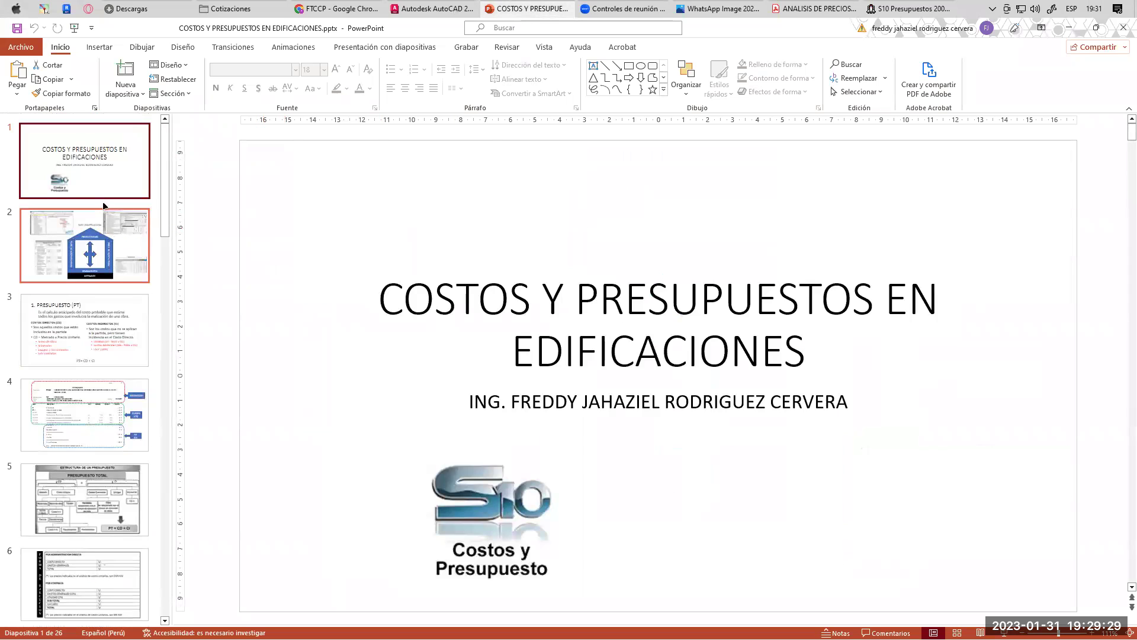
click(1066, 31)
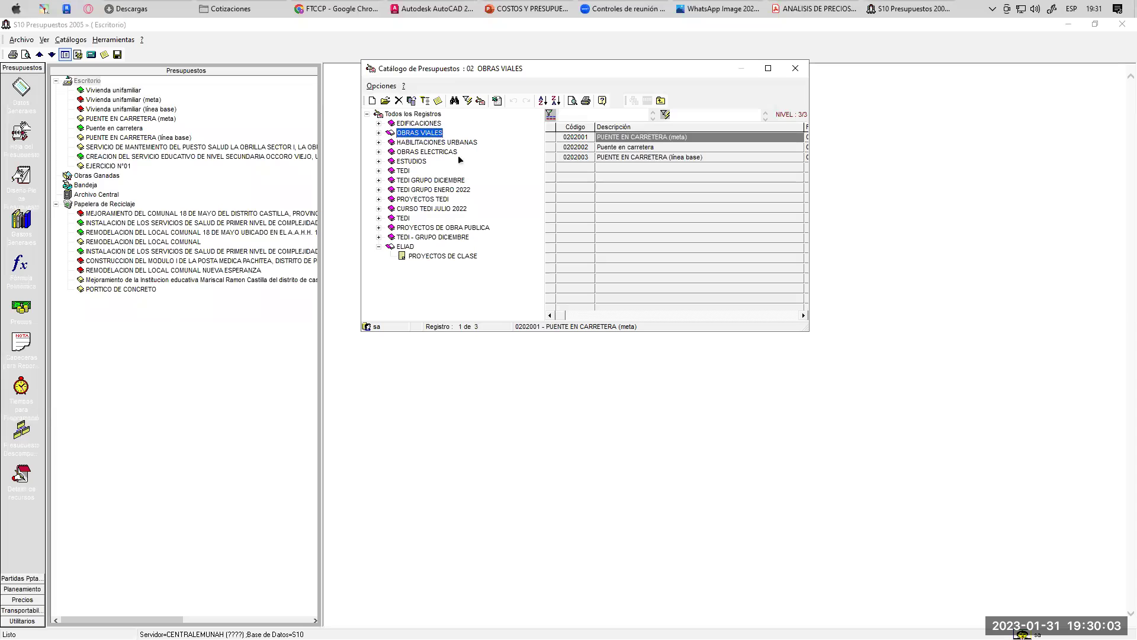
Switch to File Explorer, browse drive H: to Proyectos > Base de Proyectos > APU - REVISTA COSTOS > 2018, and select all its PDFs.
click(241, 9)
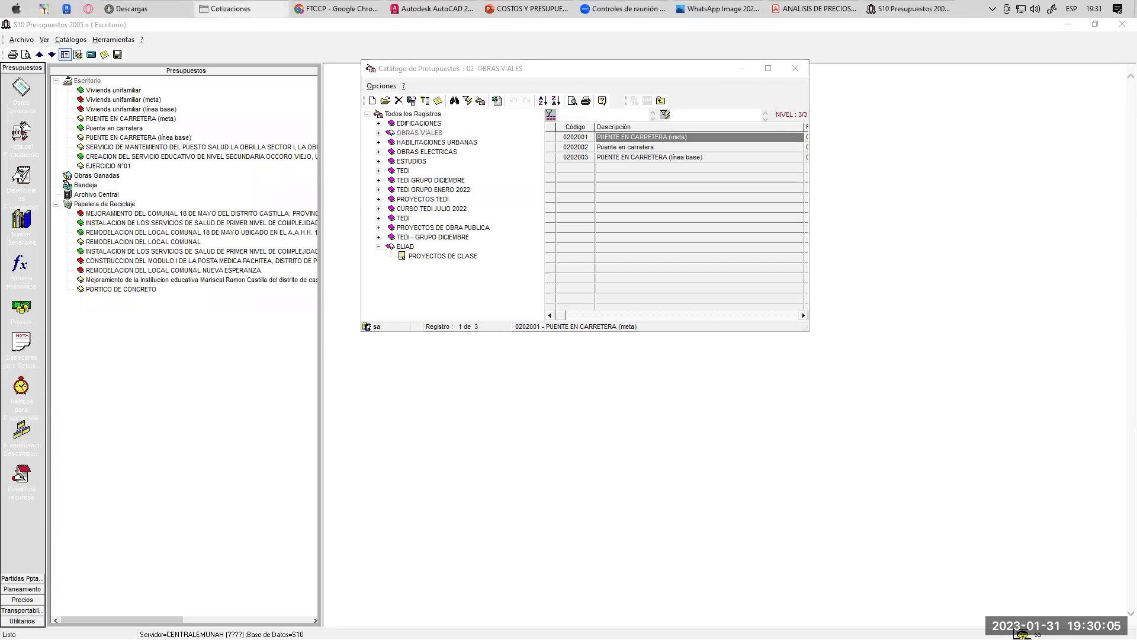
click(201, 281)
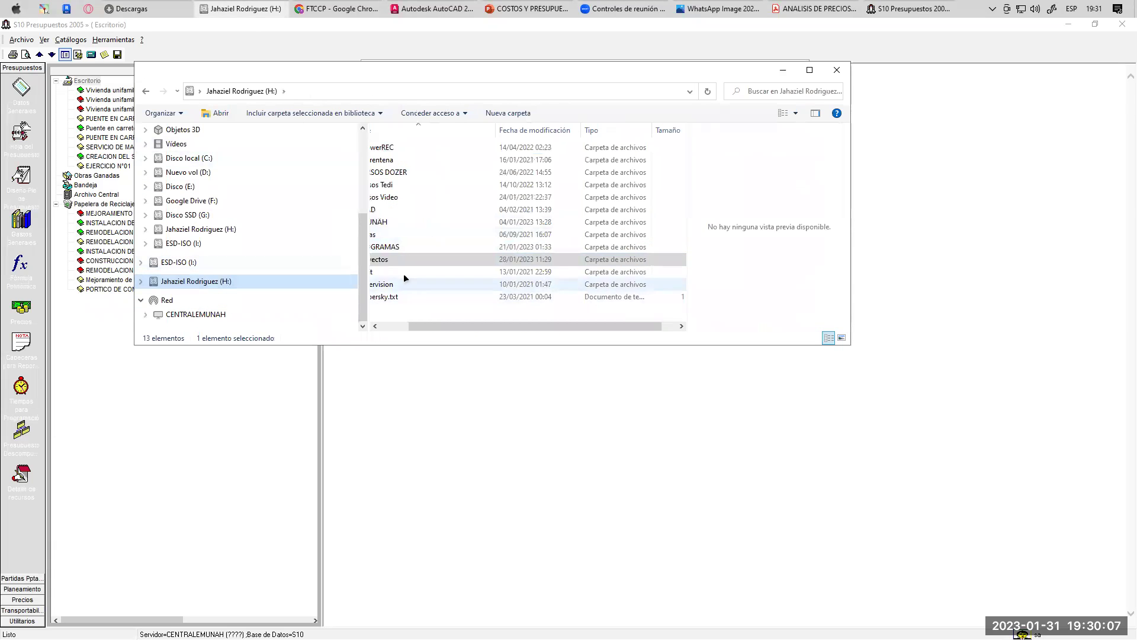
double_click(420, 261)
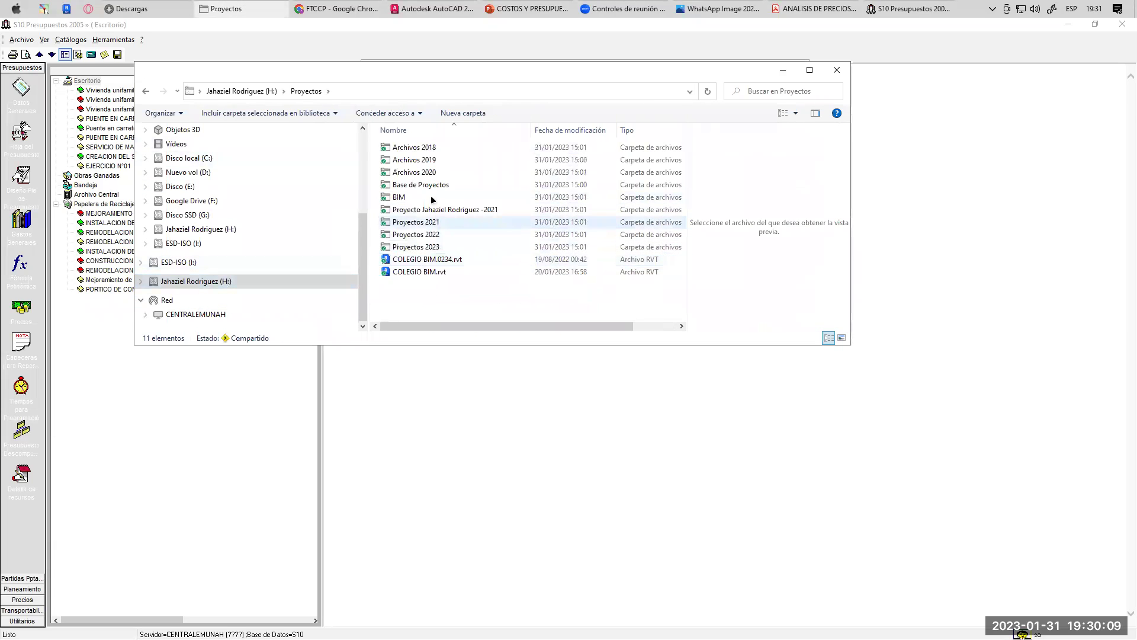
double_click(423, 184)
double_click(437, 148)
click(416, 224)
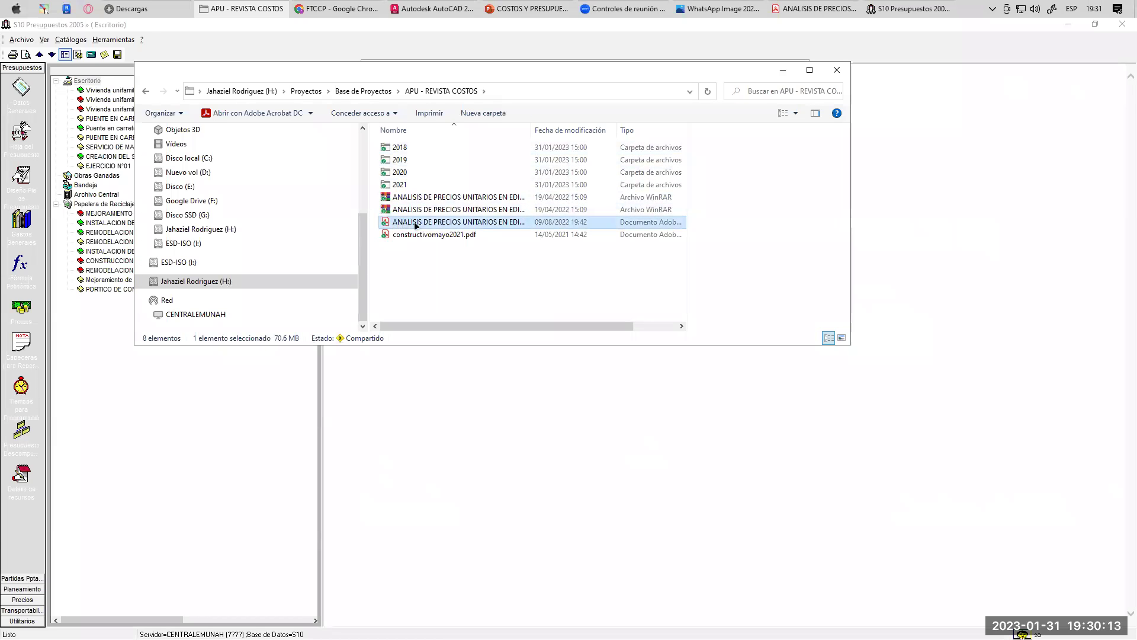
double_click(400, 147)
drag(432, 280, 410, 148)
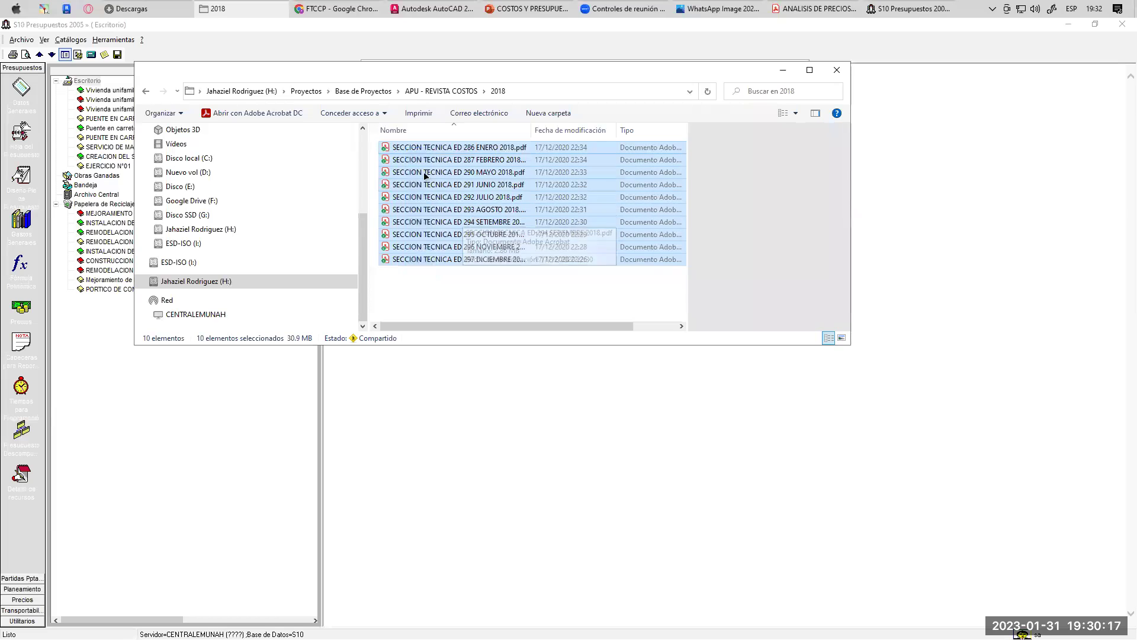
Go back to the APU - REVISTA COSTOS folder, step through the 2019 to 2021 folders, and return to the S10 budget catalog.
click(146, 91)
click(402, 160)
key(Down)
key(Down)
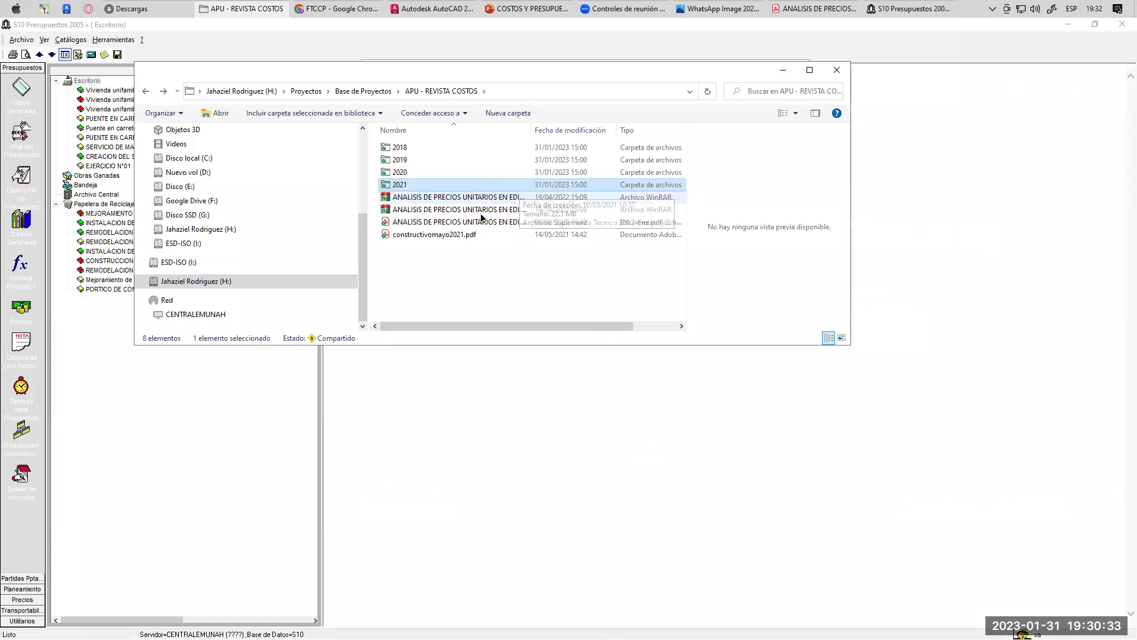
click(466, 284)
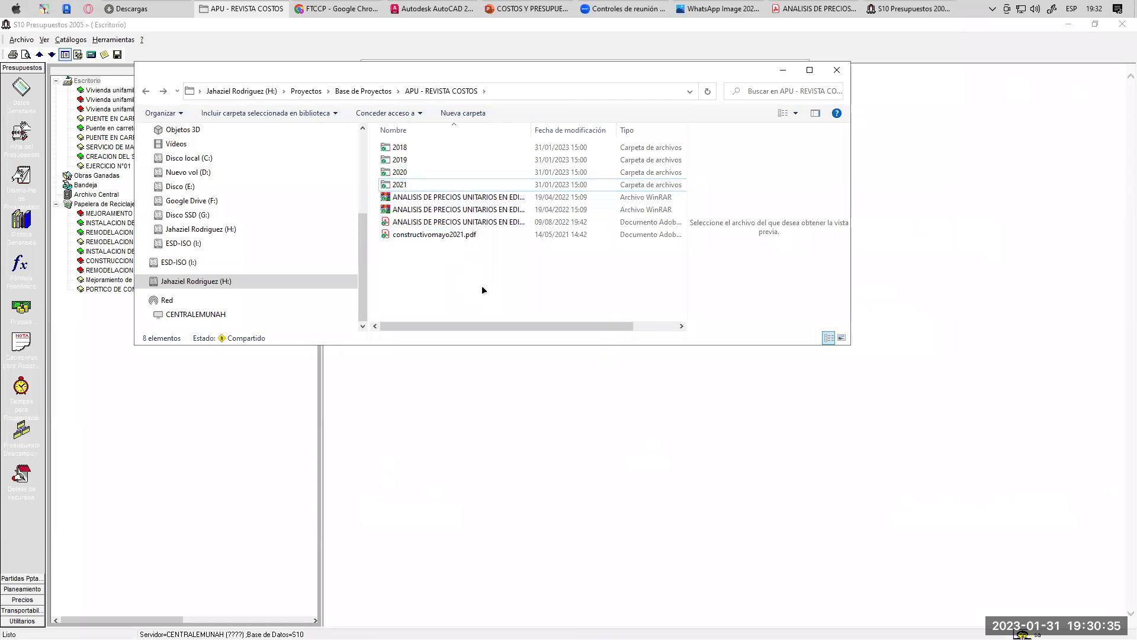
click(890, 8)
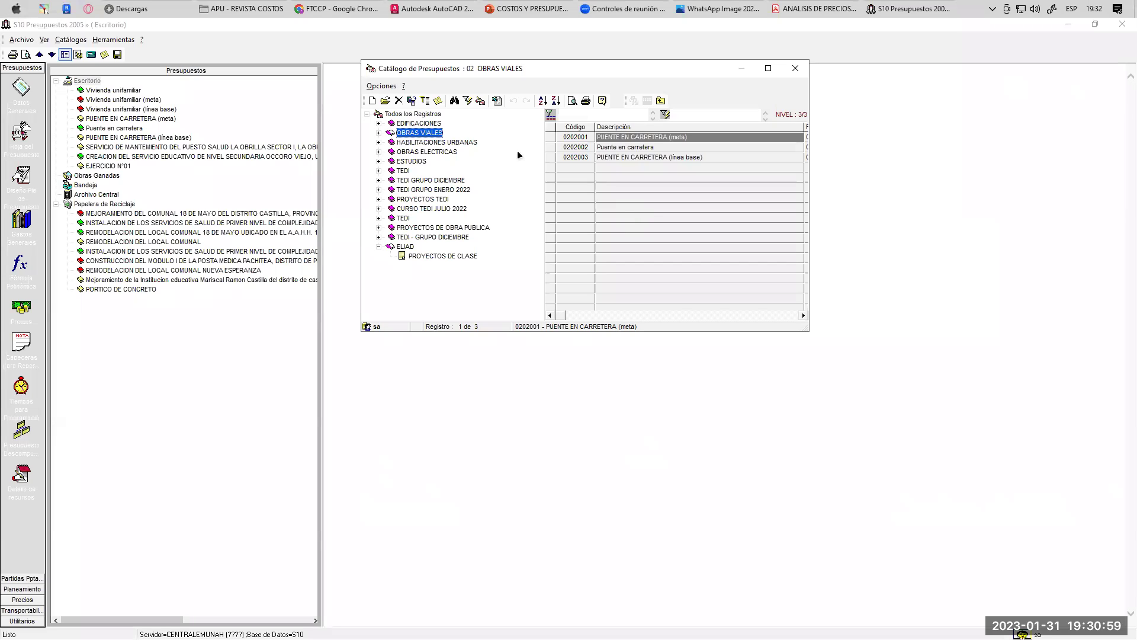
Compare the catalog entries PUENTE EN CARRETERA (meta), Puente en carretera and PUENTE EN CARRETERA (línea base) under OBRAS VIALES.
click(651, 157)
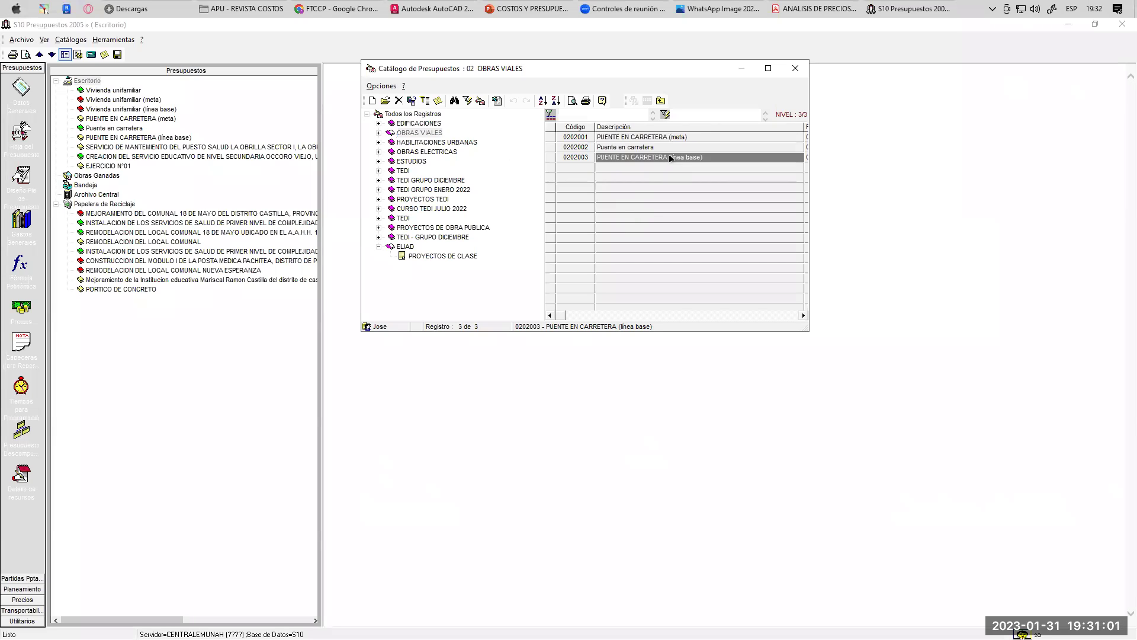
click(655, 142)
click(645, 150)
click(656, 141)
click(651, 150)
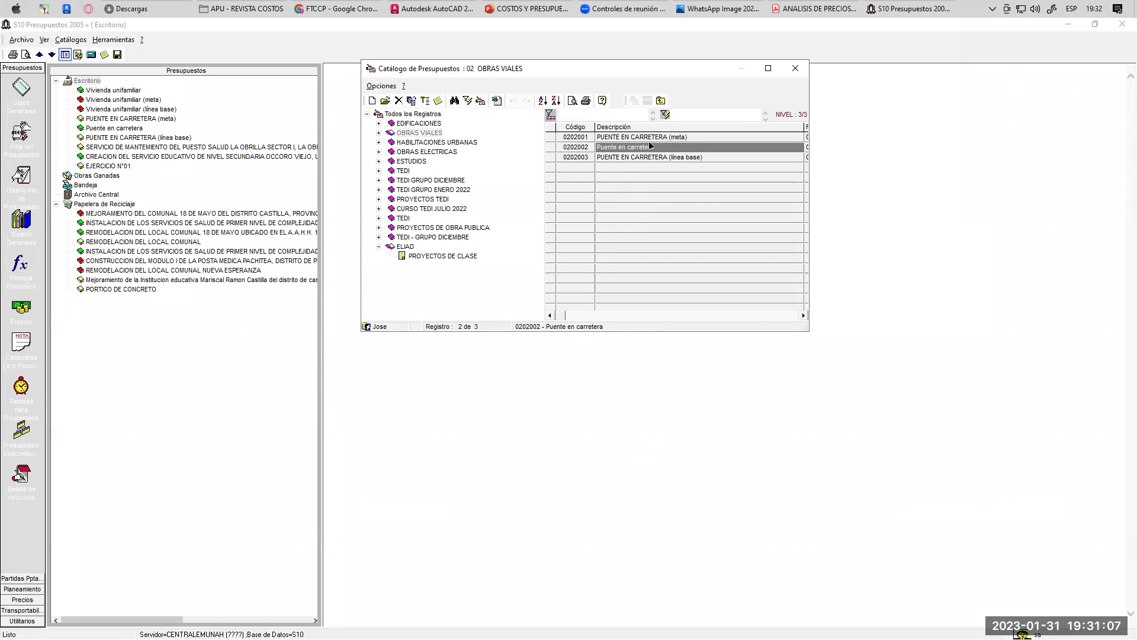
click(642, 157)
click(655, 138)
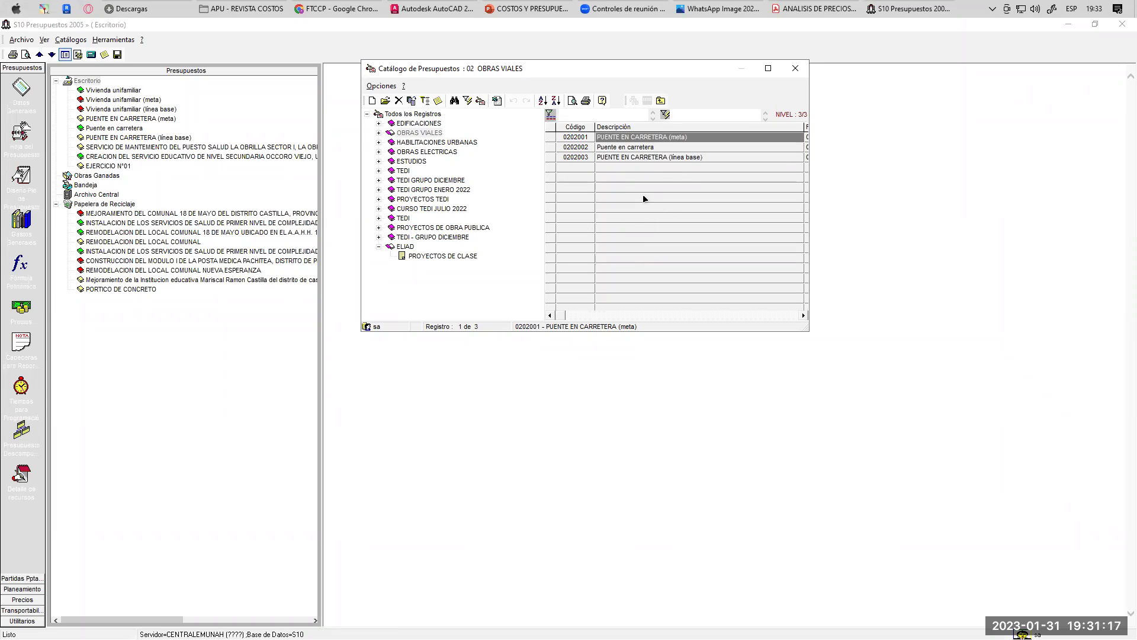
click(624, 157)
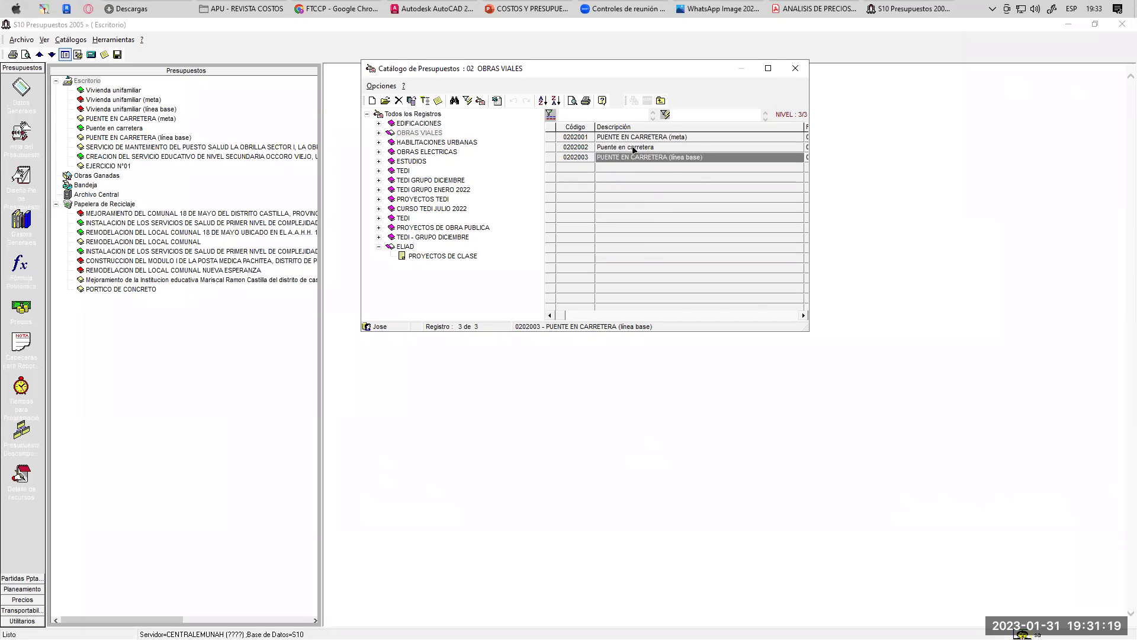
Highlight Puente en carretera and PUENTE EN CARRETERA (meta) under OBRAS VIALES, and close the Catálogo de Presupuestos.
click(634, 148)
key(Up)
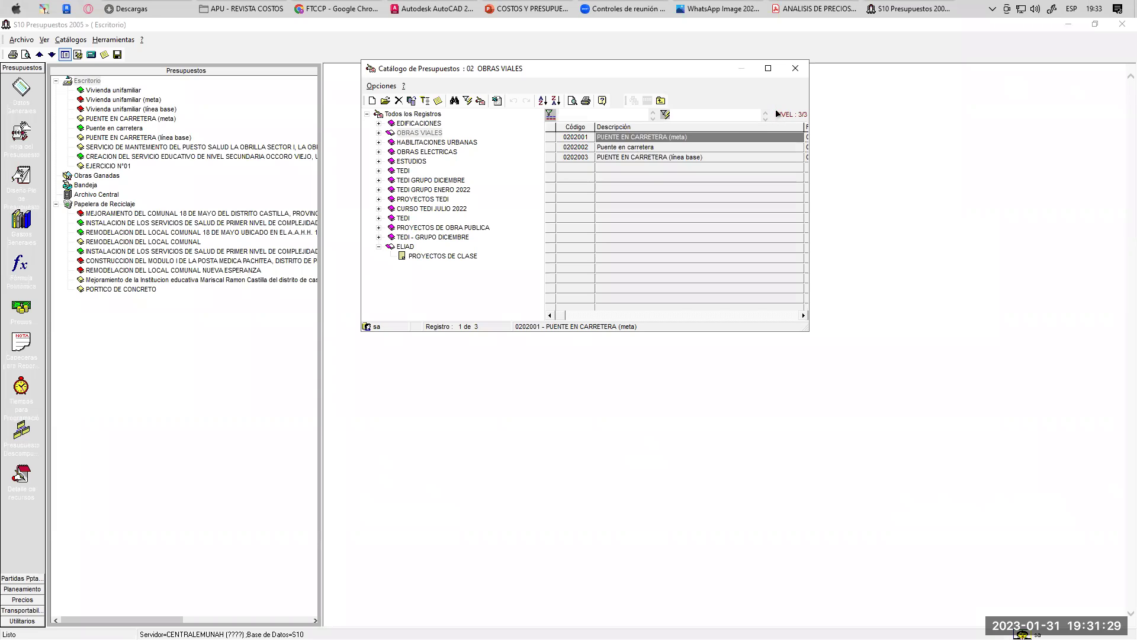
click(796, 70)
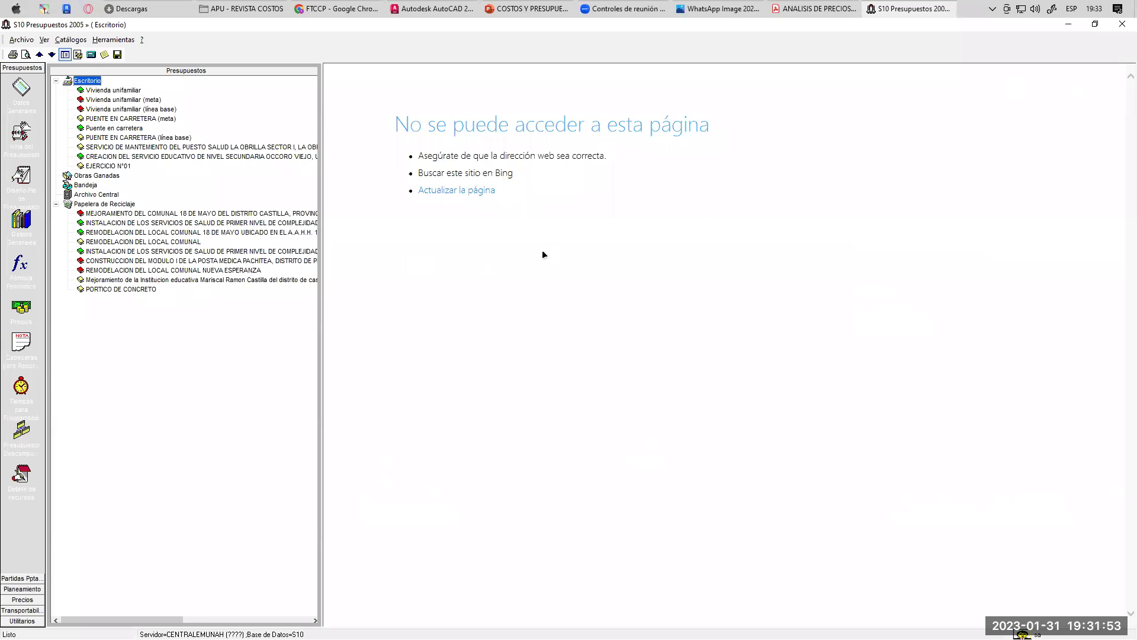
Switch to Adobe Acrobat and close it with all its open PDFs, discarding the changes to the documents.
click(816, 8)
click(1122, 26)
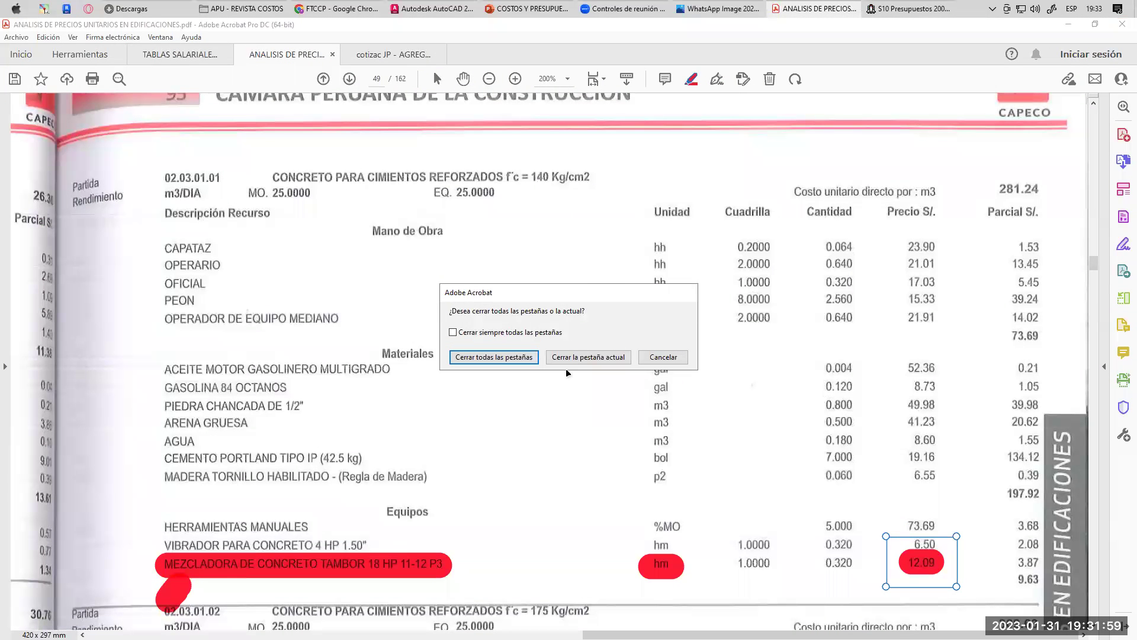
click(523, 358)
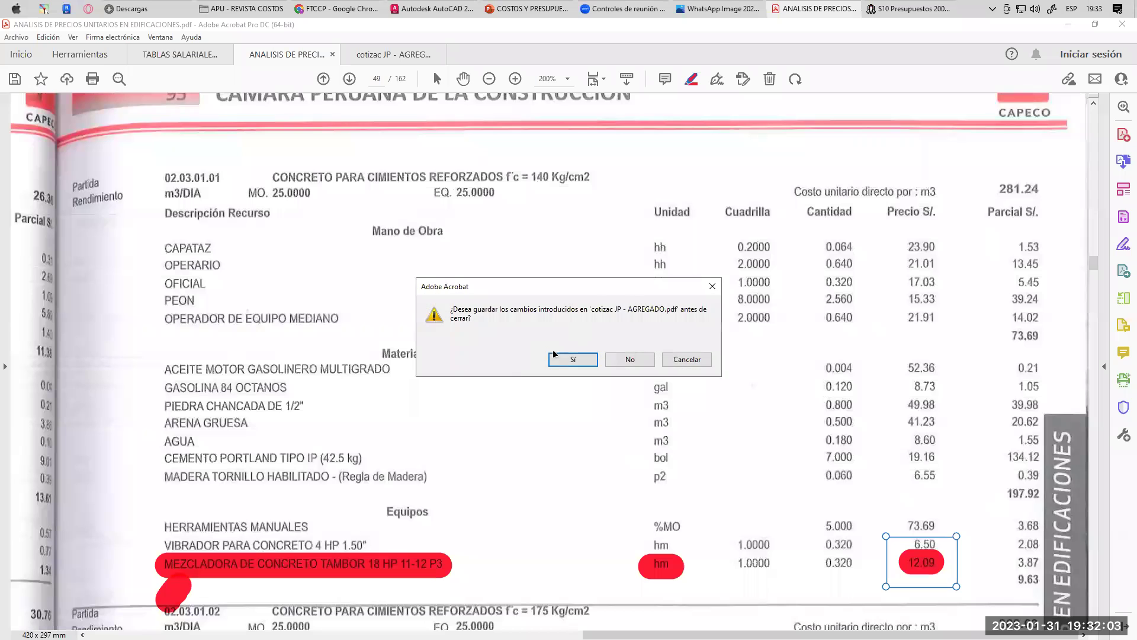
click(629, 359)
click(629, 359)
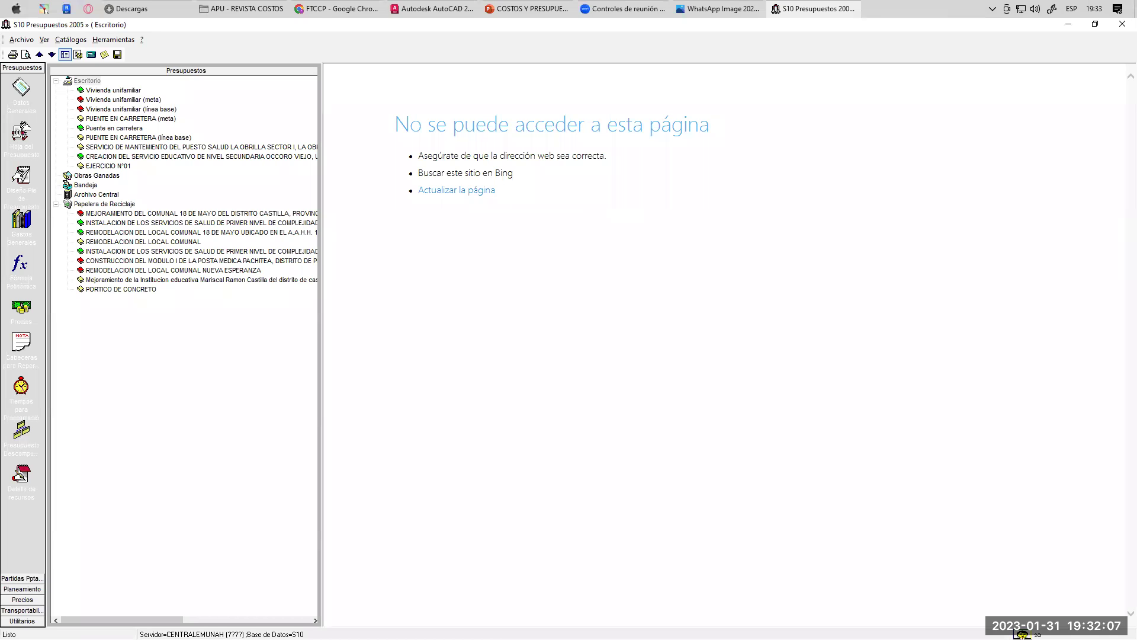
Exit S10 Presupuestos and close the APU - REVISTA COSTOS folder window in File Explorer.
click(1122, 24)
click(528, 373)
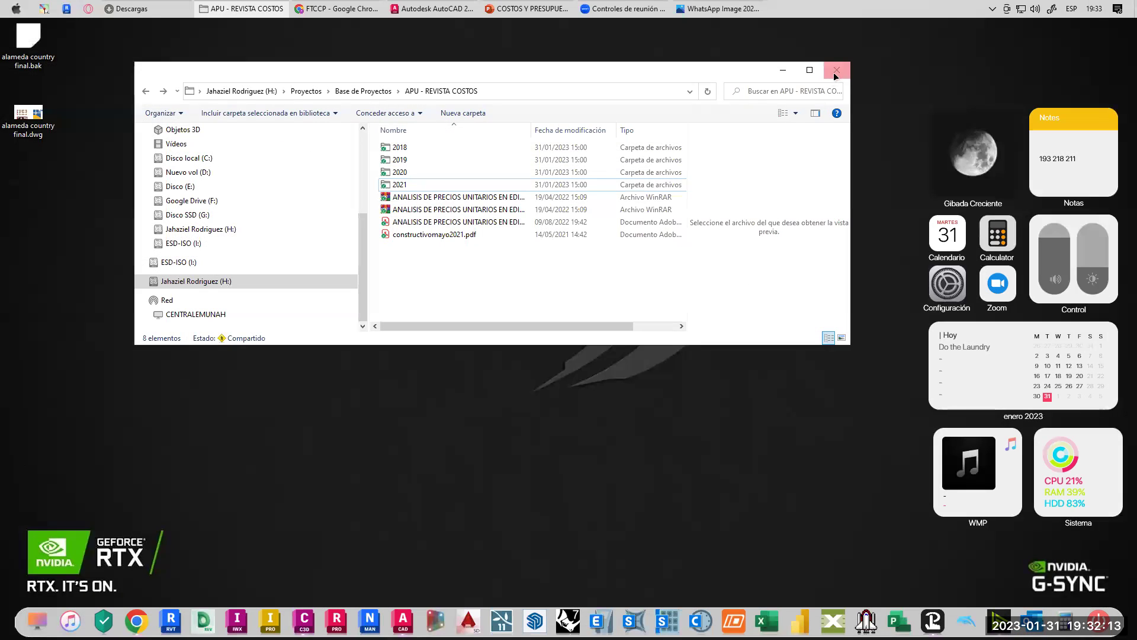
click(837, 70)
Close the open WhatsApp image and the COSTOS Y PRESUPUESTOS EN EDIFICACIONES presentation in PowerPoint.
click(651, 9)
click(1124, 27)
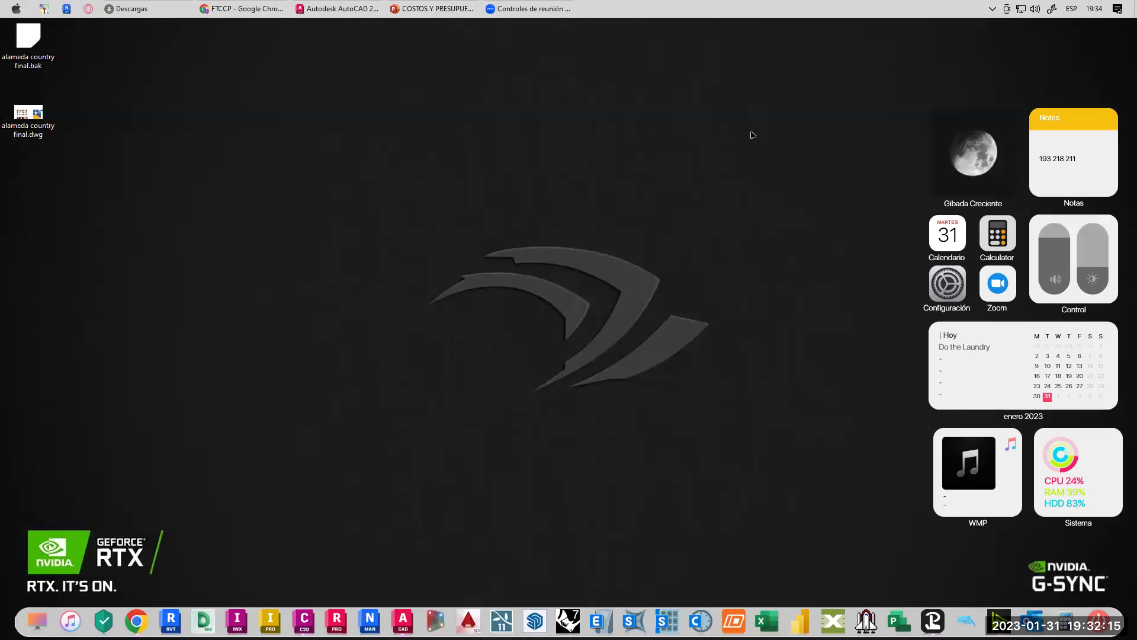
click(449, 9)
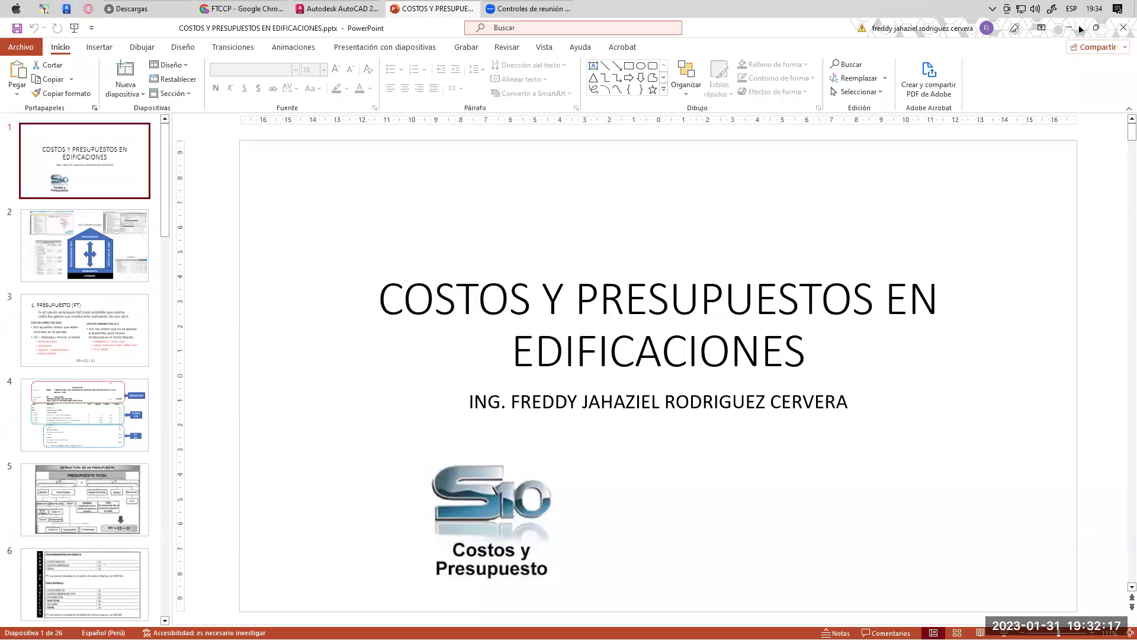
click(1122, 27)
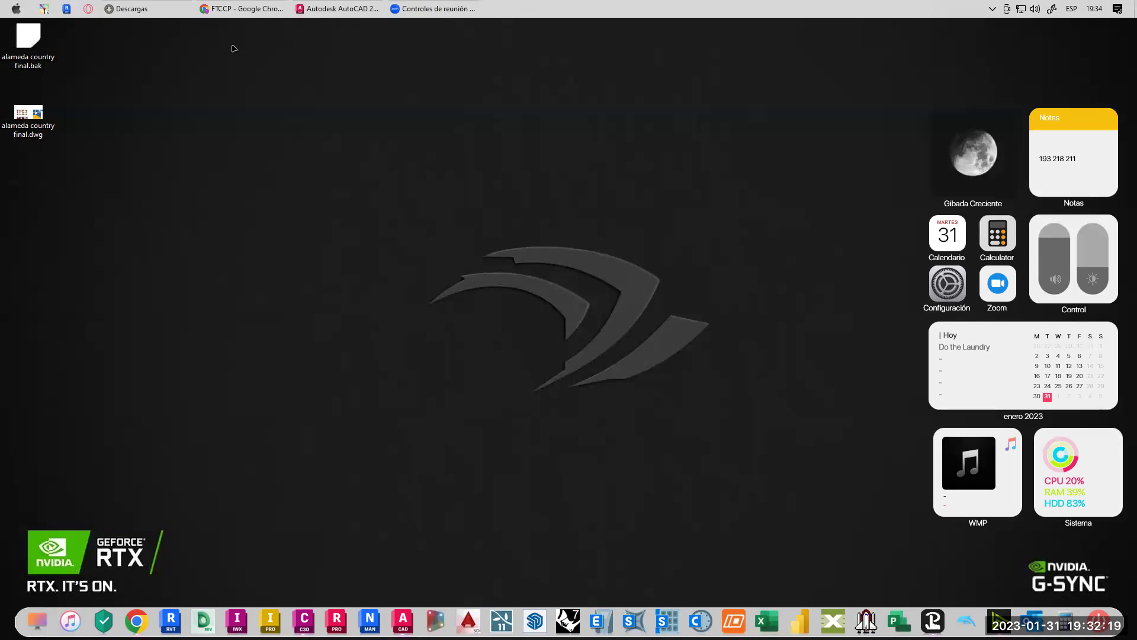
Switch to Chrome and close all its pages: FTCCP, INGRESO A LOS REGISTROS, the tarrajeos de muros search and Zoom.
click(252, 9)
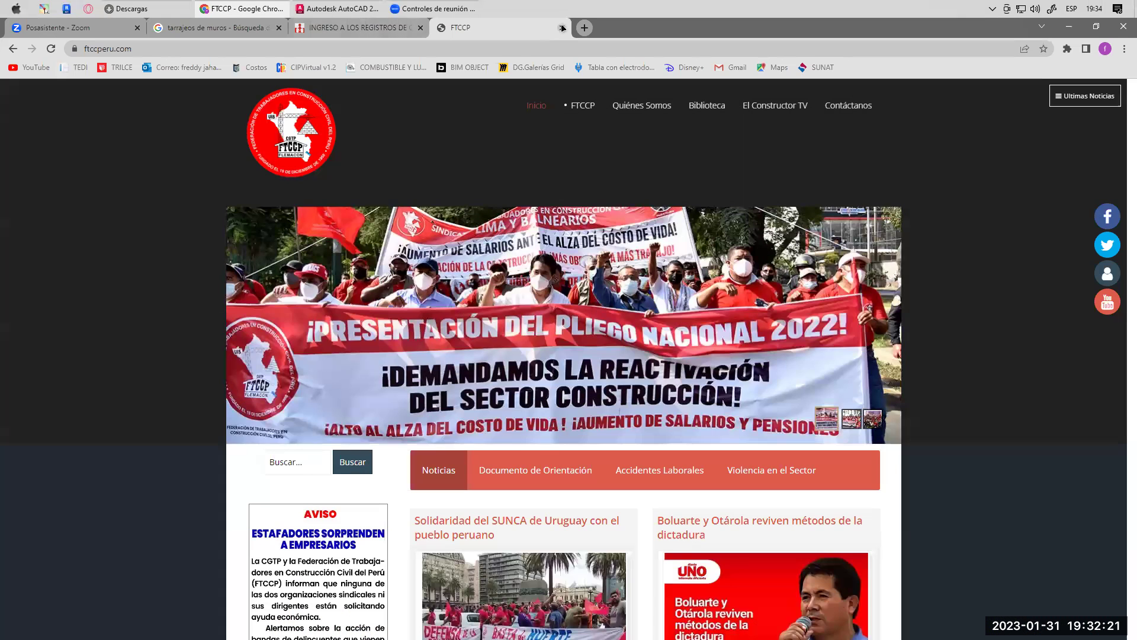
click(561, 28)
click(421, 28)
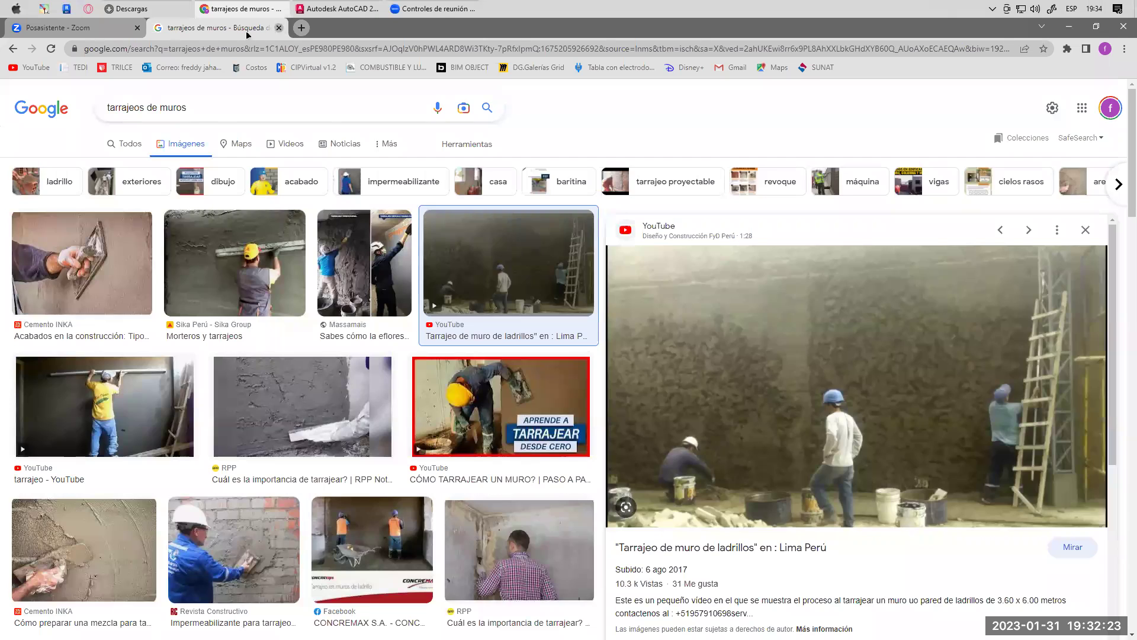
click(279, 27)
click(137, 28)
Switch to AutoCAD and close it together with the drawing 01 MODULO ADMINISTRATIVO.dwg.
click(252, 15)
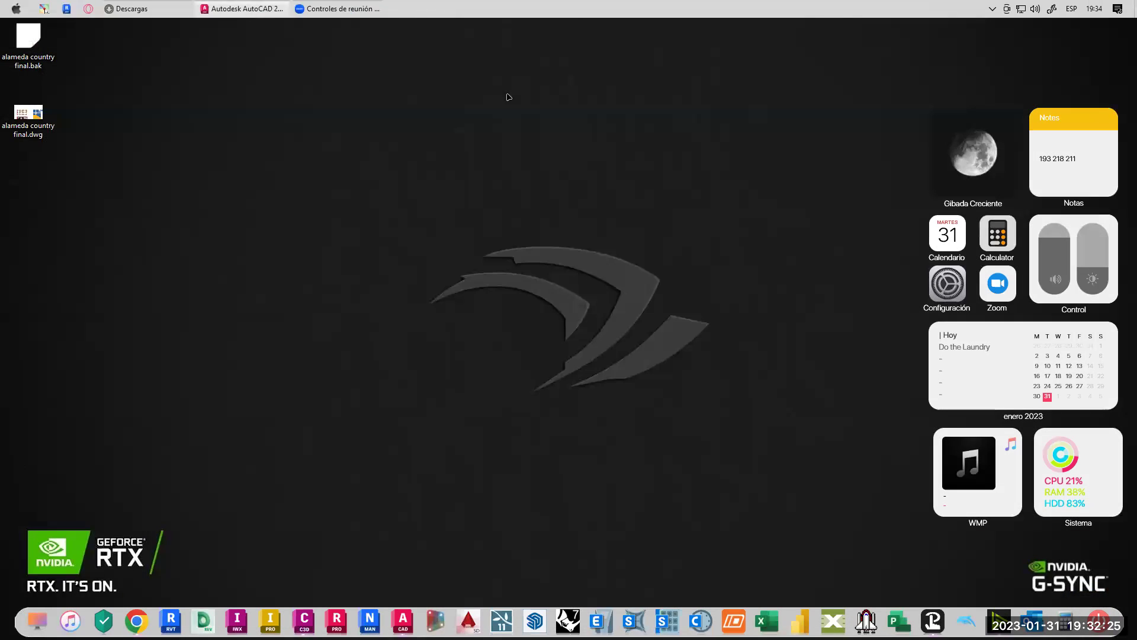
scroll(495, 266, down, 4)
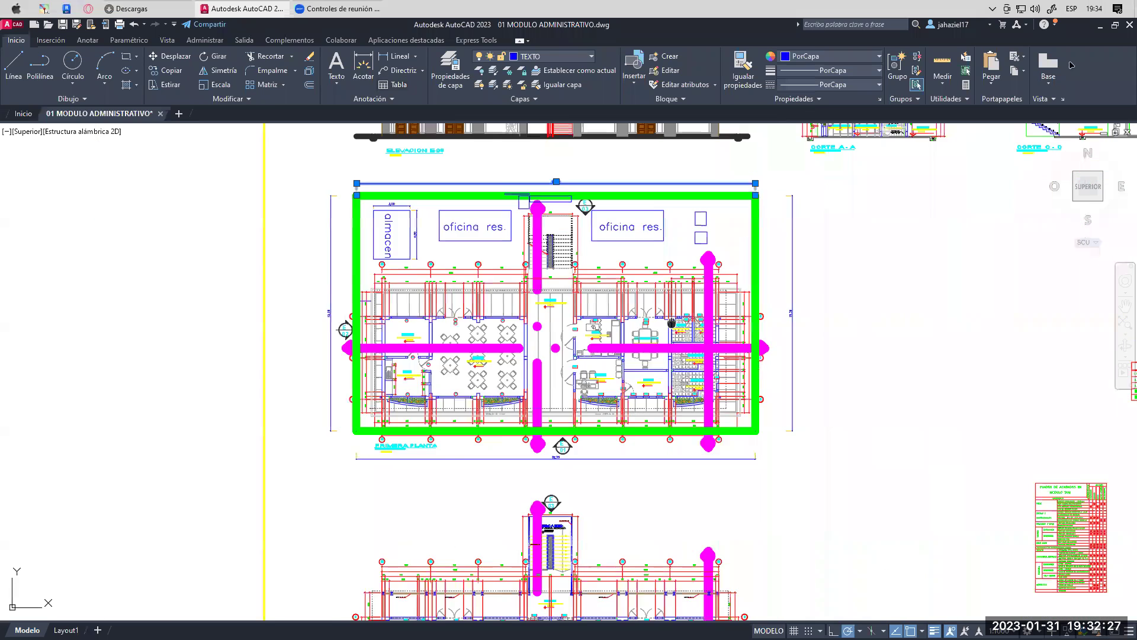
click(1130, 24)
click(608, 360)
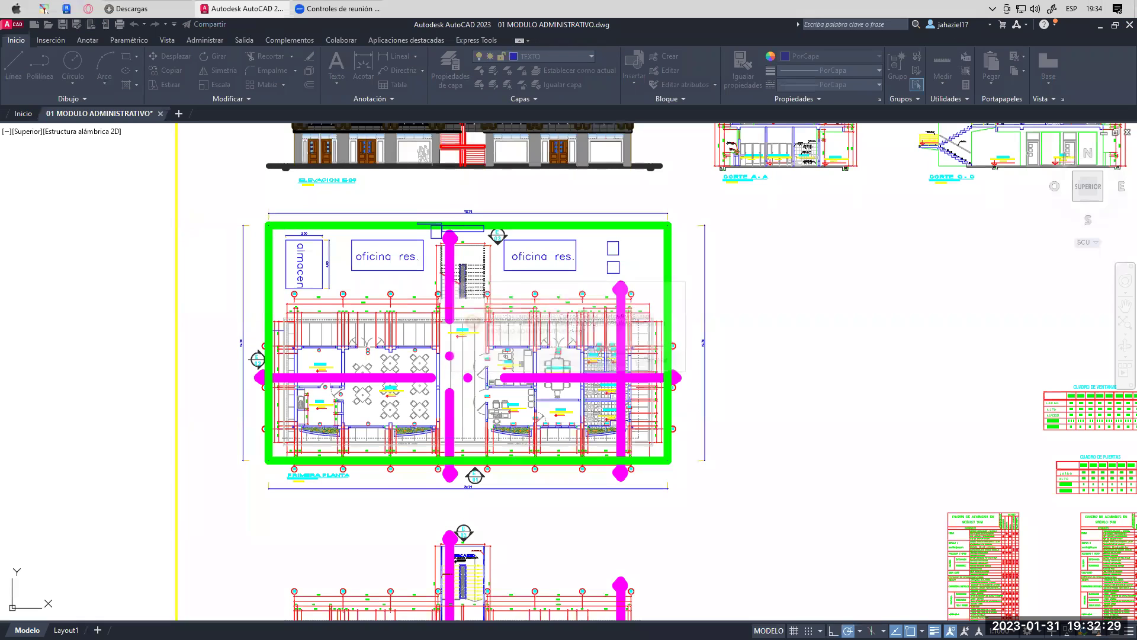